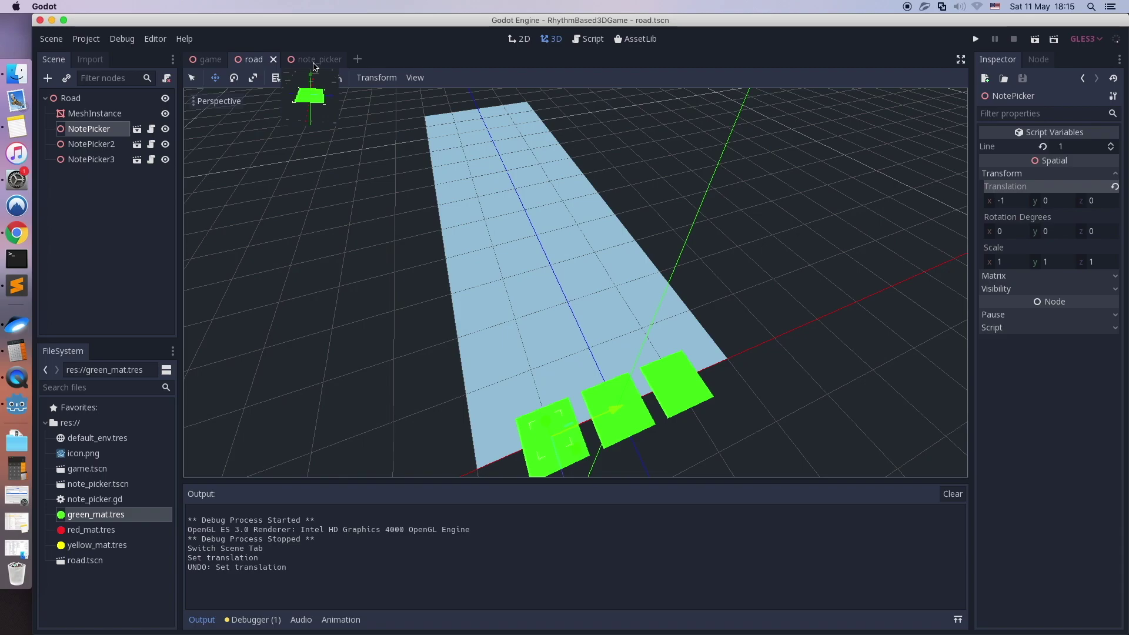
Step: Start a new scene with a 3D Spatial root and rename that root to Note
click(315, 61)
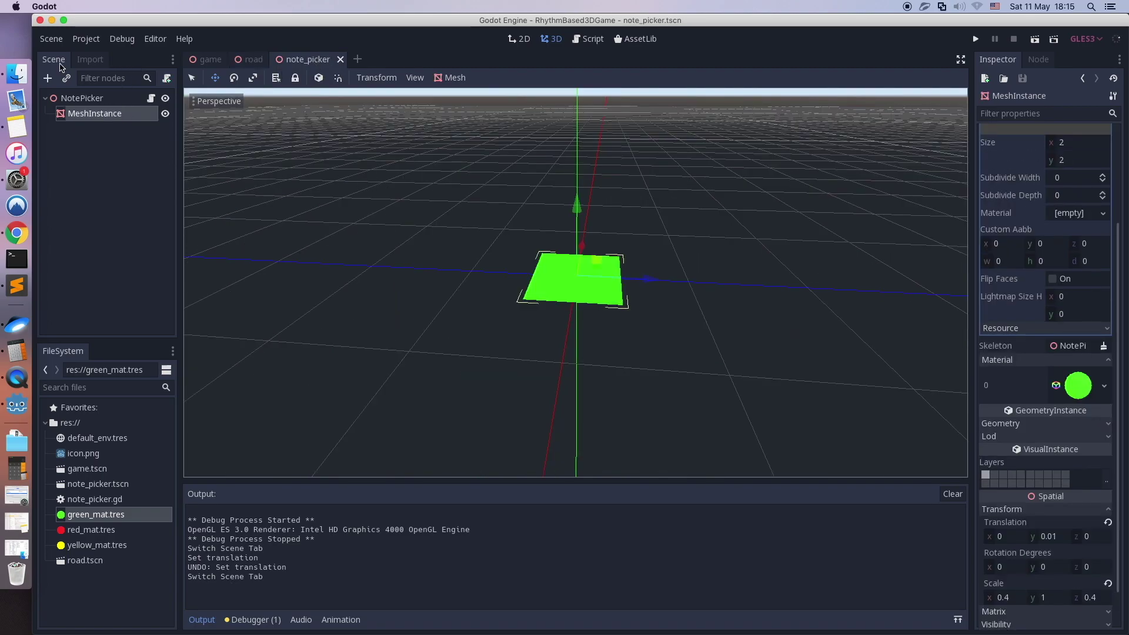
click(51, 38)
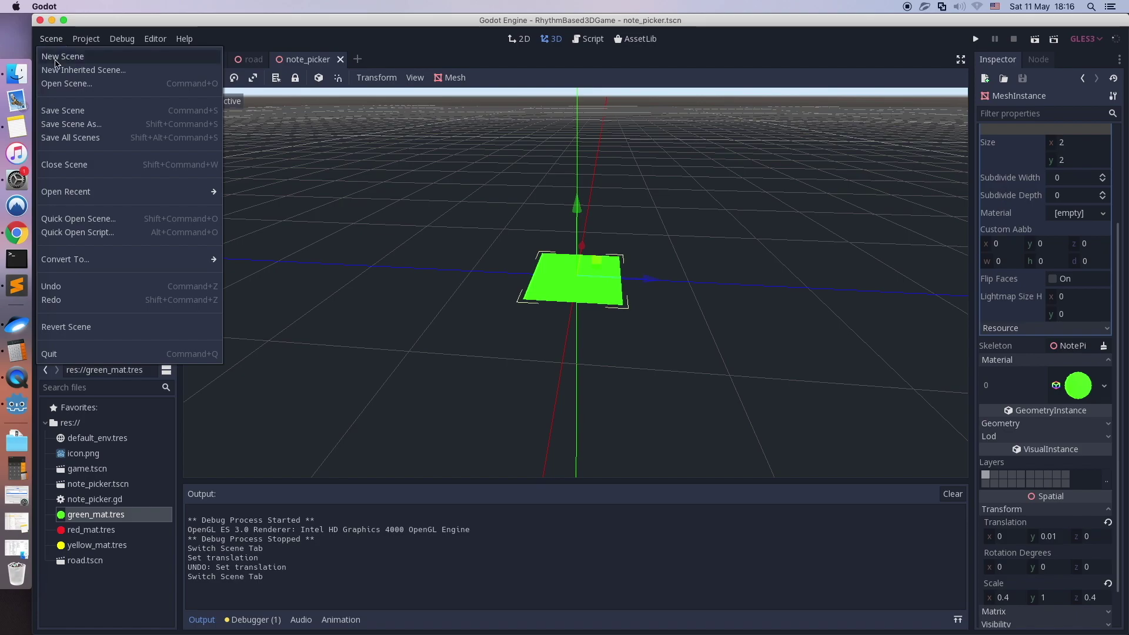
click(55, 62)
click(132, 137)
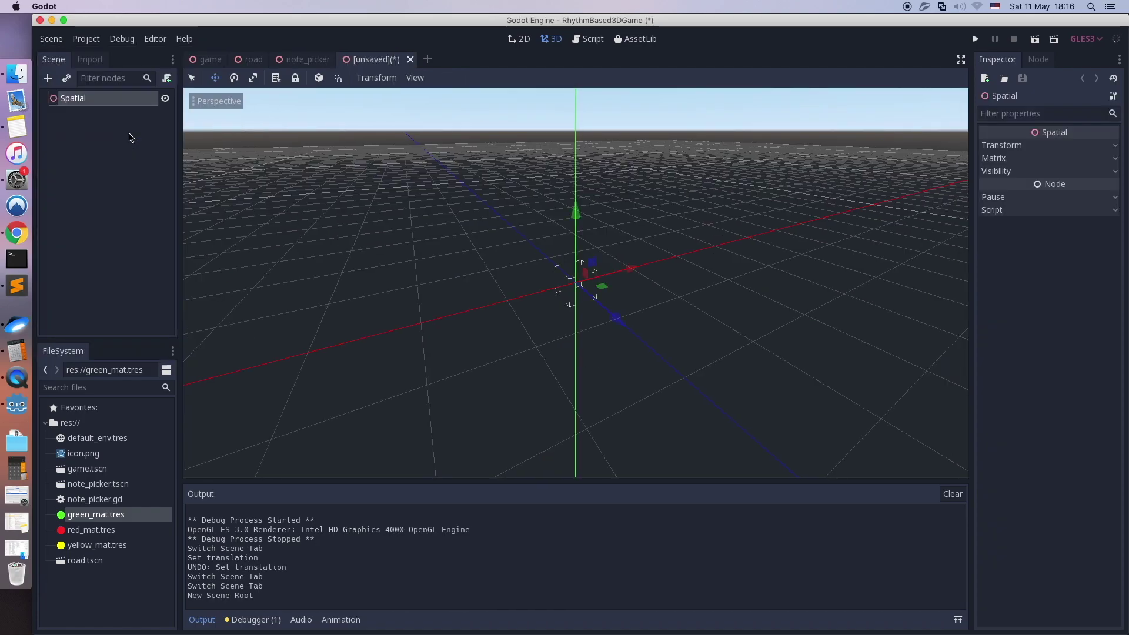
double_click(86, 99)
text(Note)
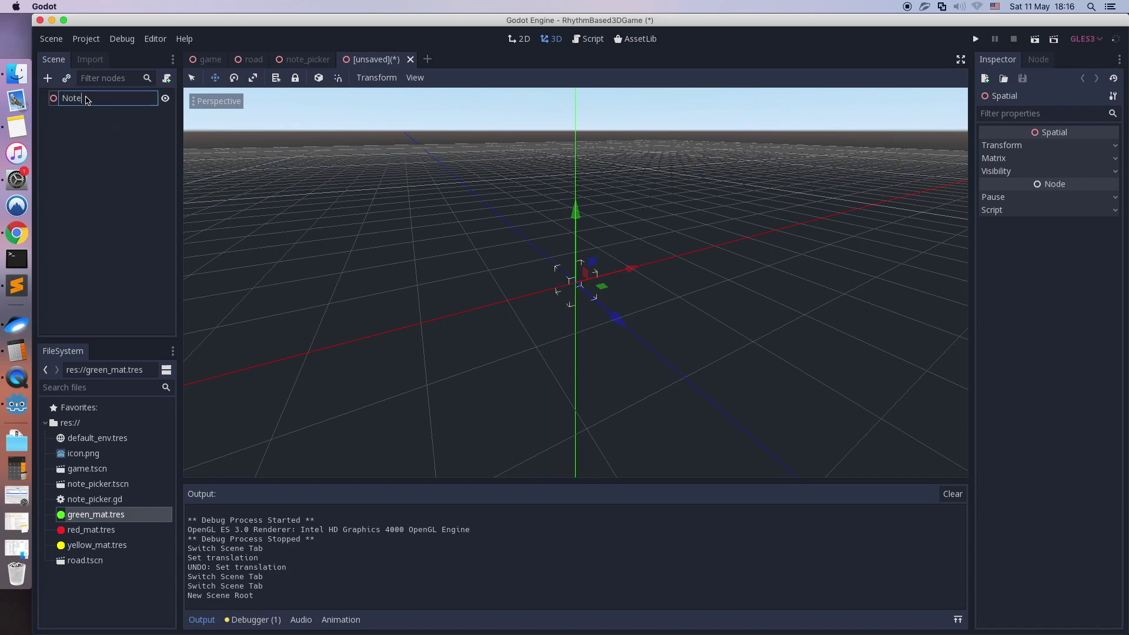
key(Return)
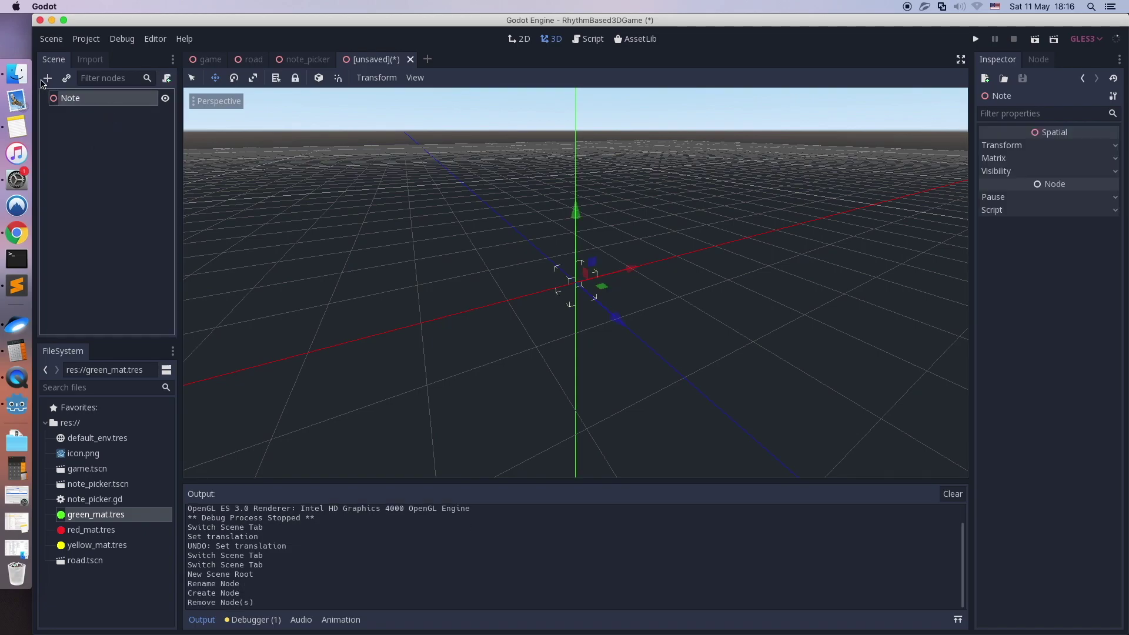
Step: Add a MeshInstance child under Note and give it a new CubeMesh
click(48, 78)
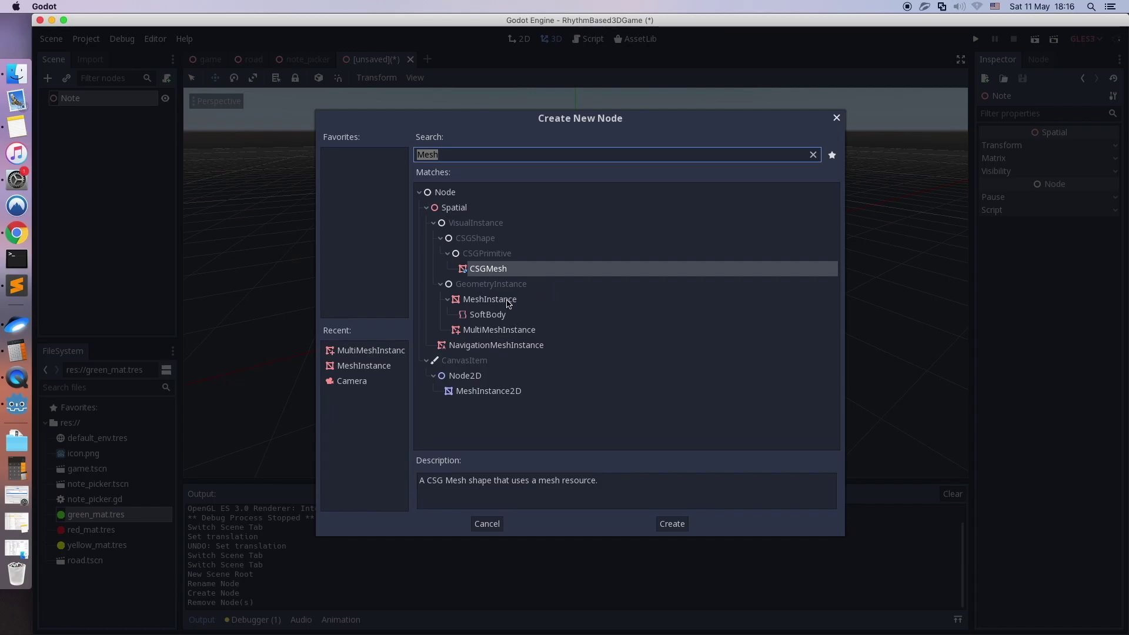
double_click(509, 301)
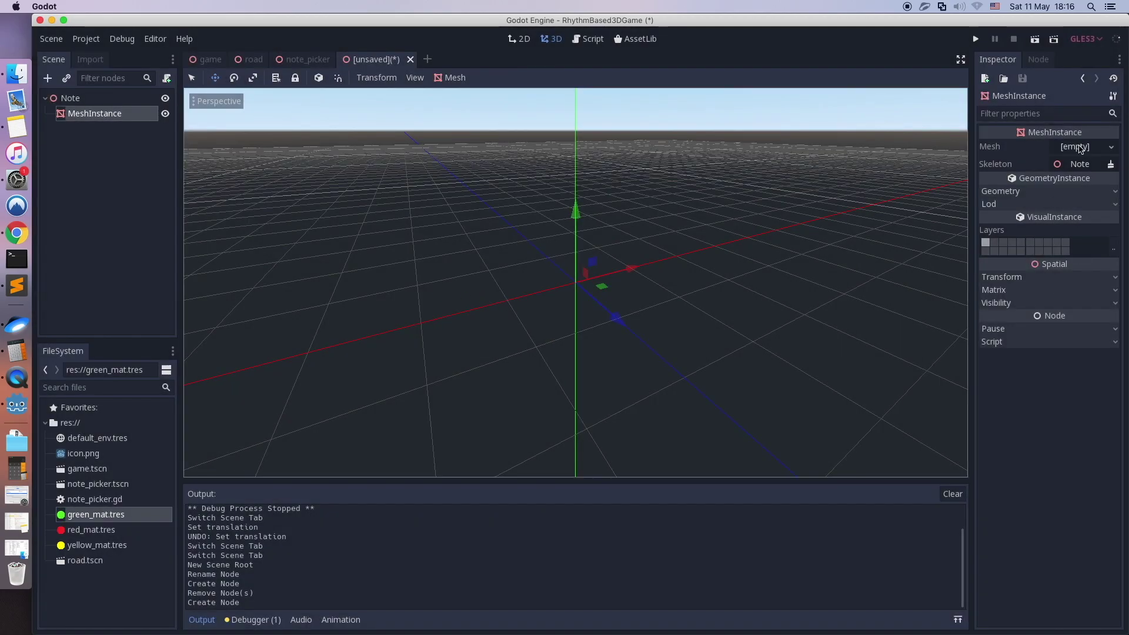
click(1081, 147)
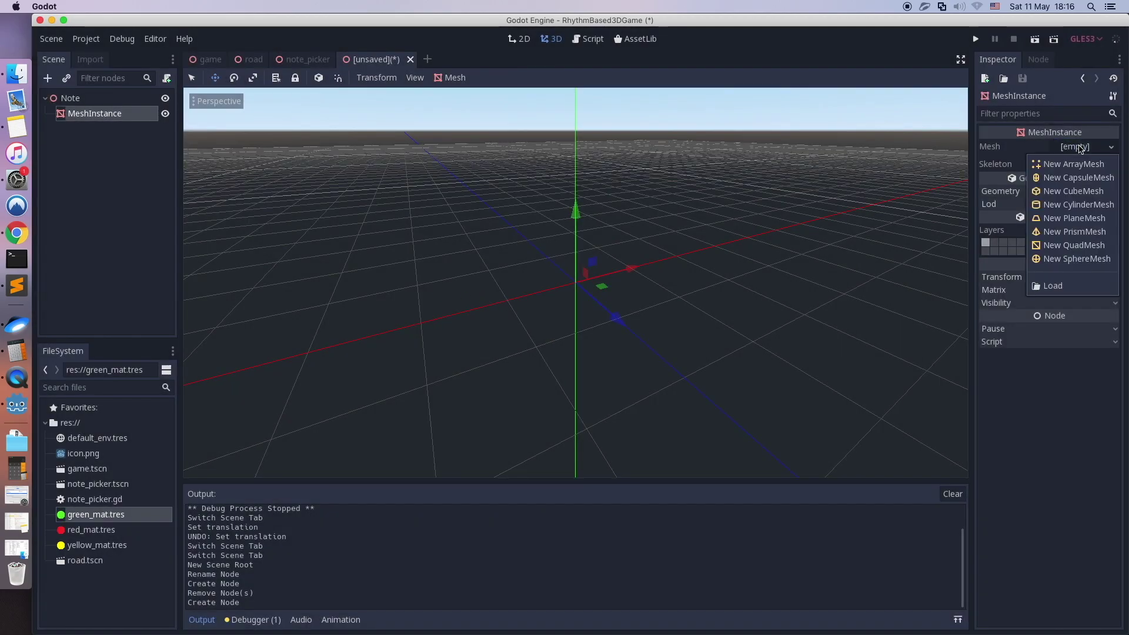
click(1079, 191)
scroll(823, 244, up, 2)
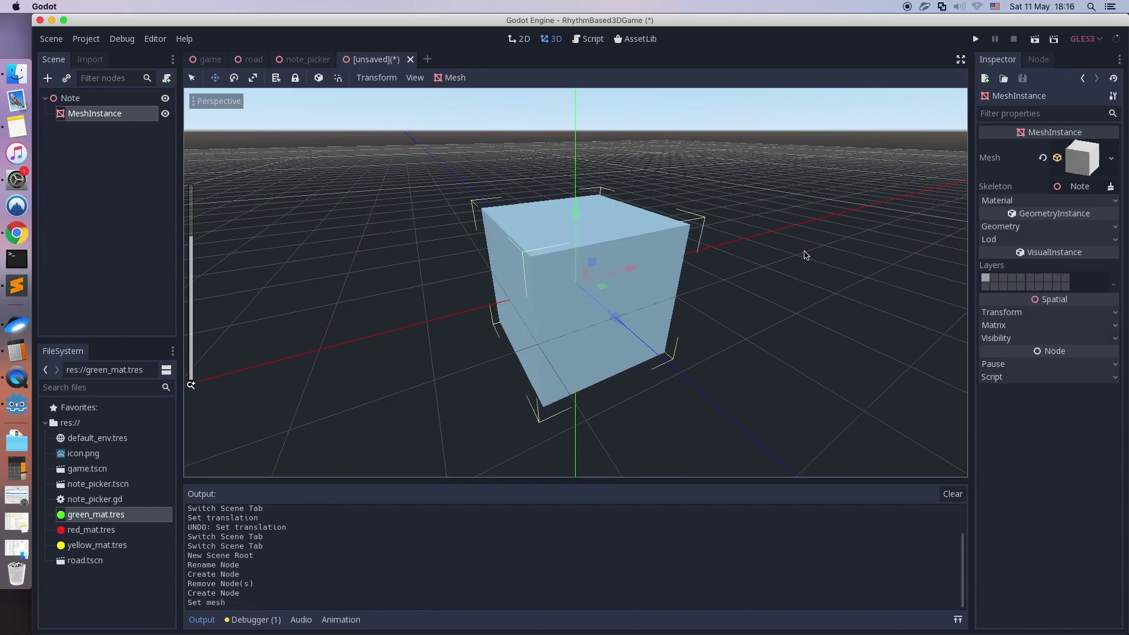
middle_drag(802, 255, 222, 267)
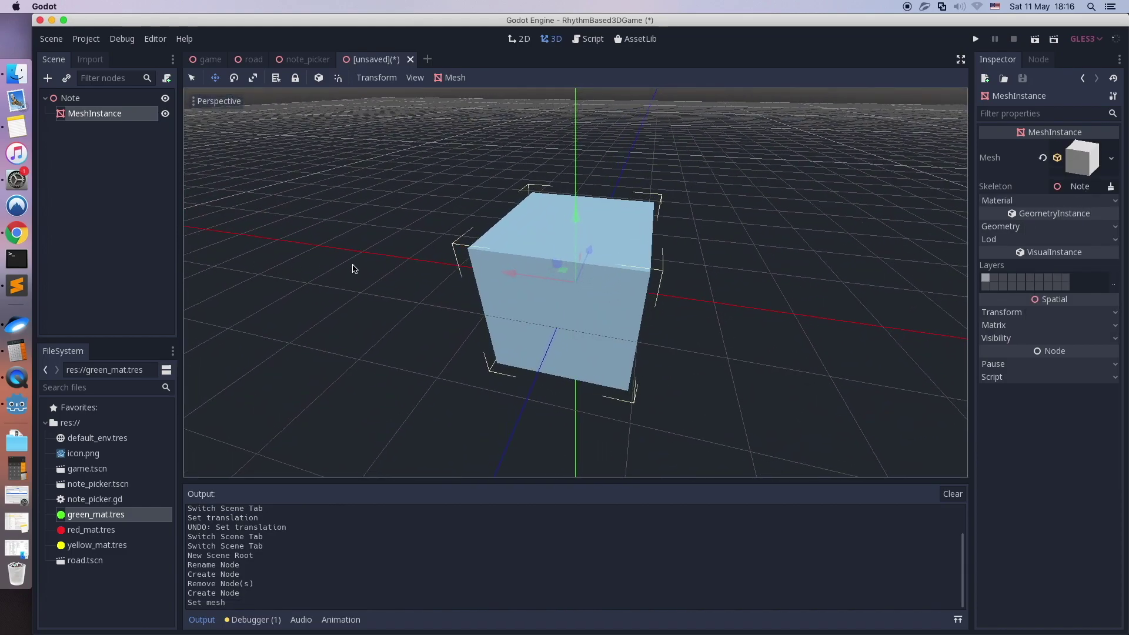
Step: Set the cube's transform scale to 0.2, 0.2, 0.2
click(1039, 315)
click(1019, 400)
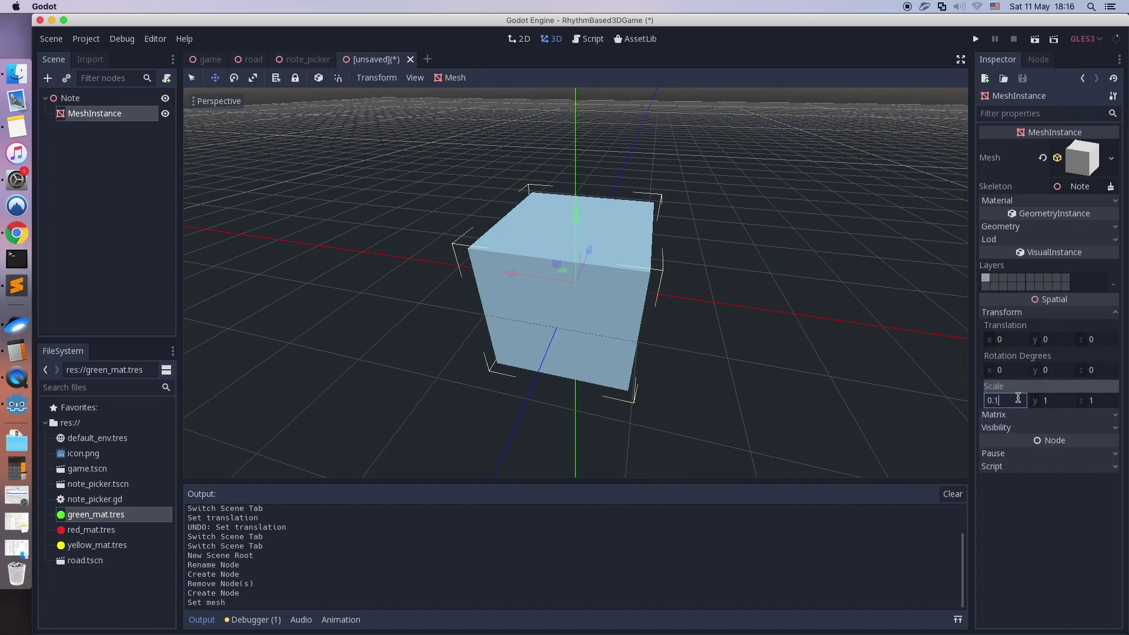
text(0.1)
click(1048, 400)
key(Tab)
text(0.2)
click(1003, 400)
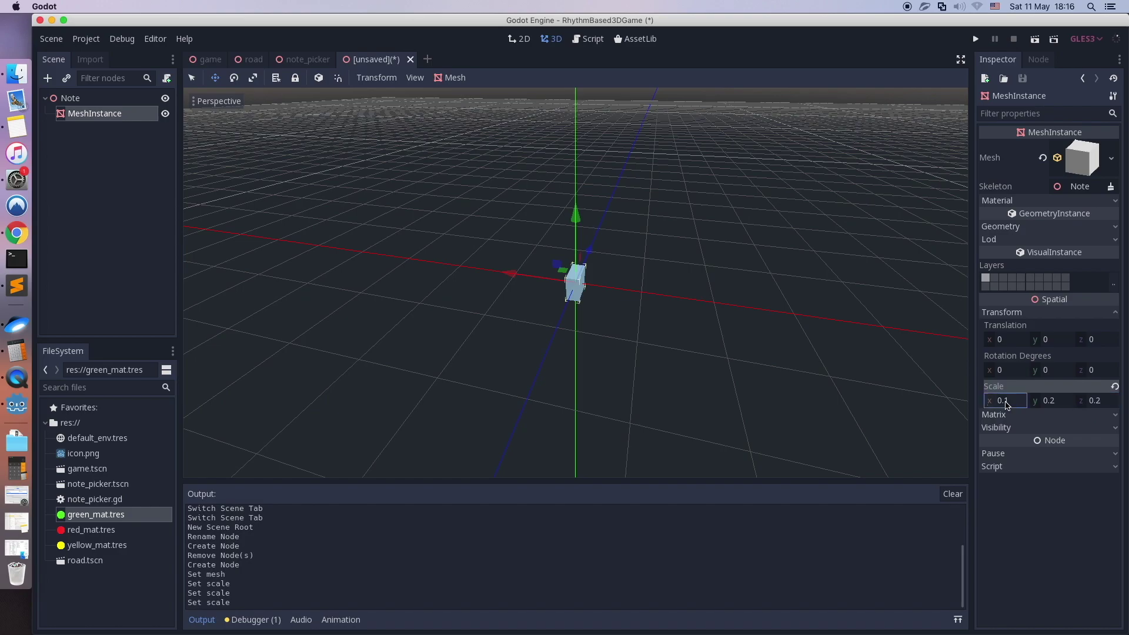
text(0.2)
key(Return)
scroll(822, 302, up, 3)
middle_drag(736, 282, 738, 323)
Step: Save the scene as note.tscn
key(super+s)
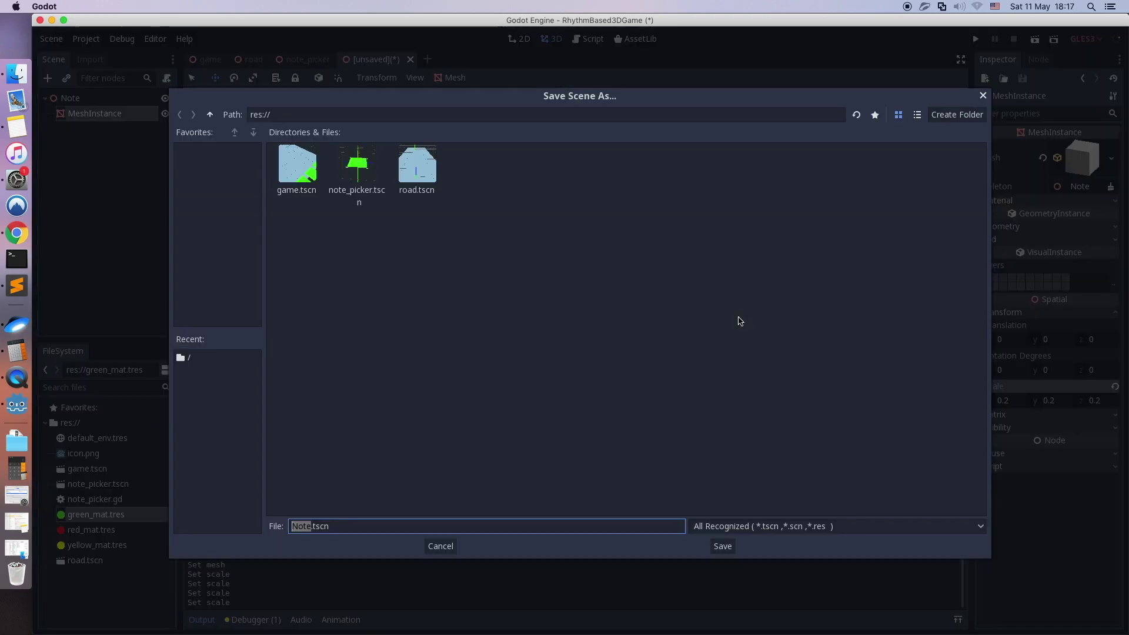
text(note)
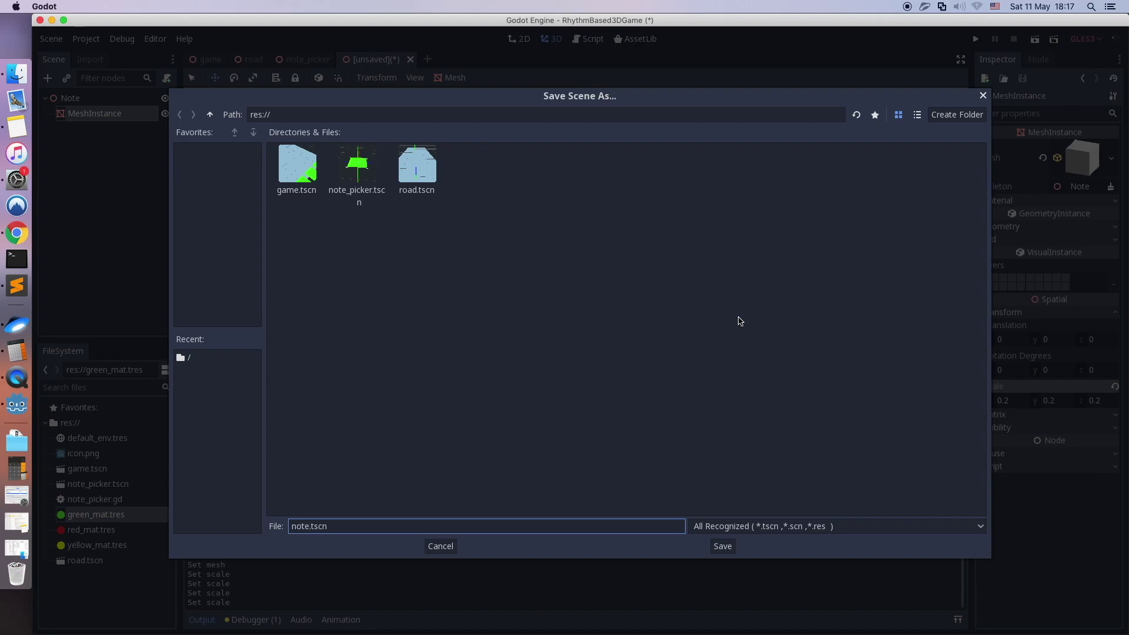
key(Return)
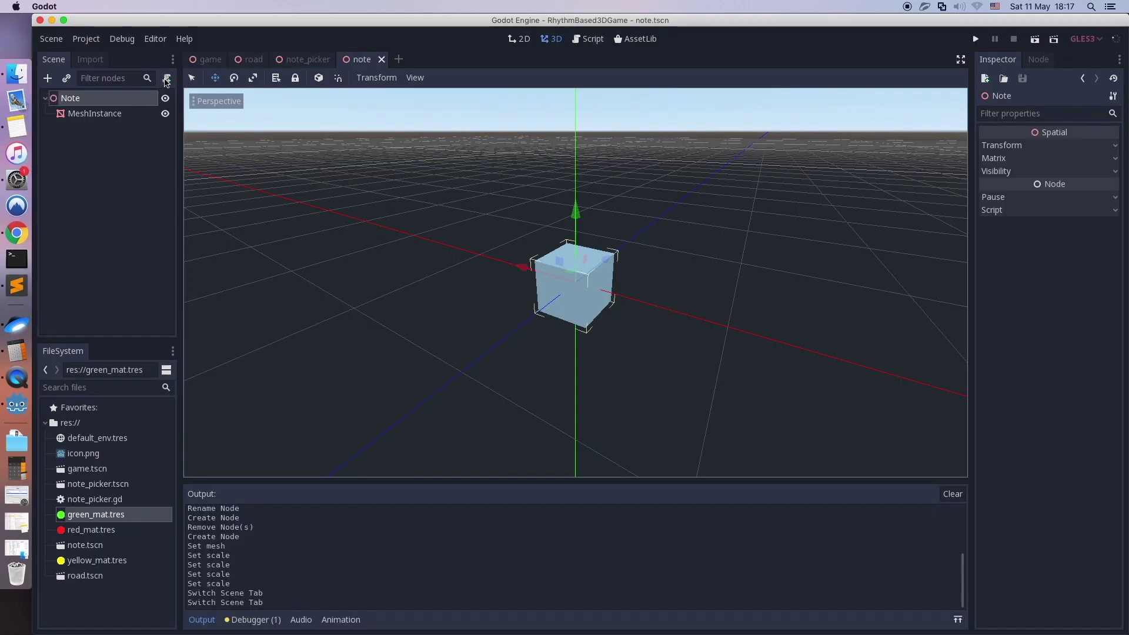
click(166, 80)
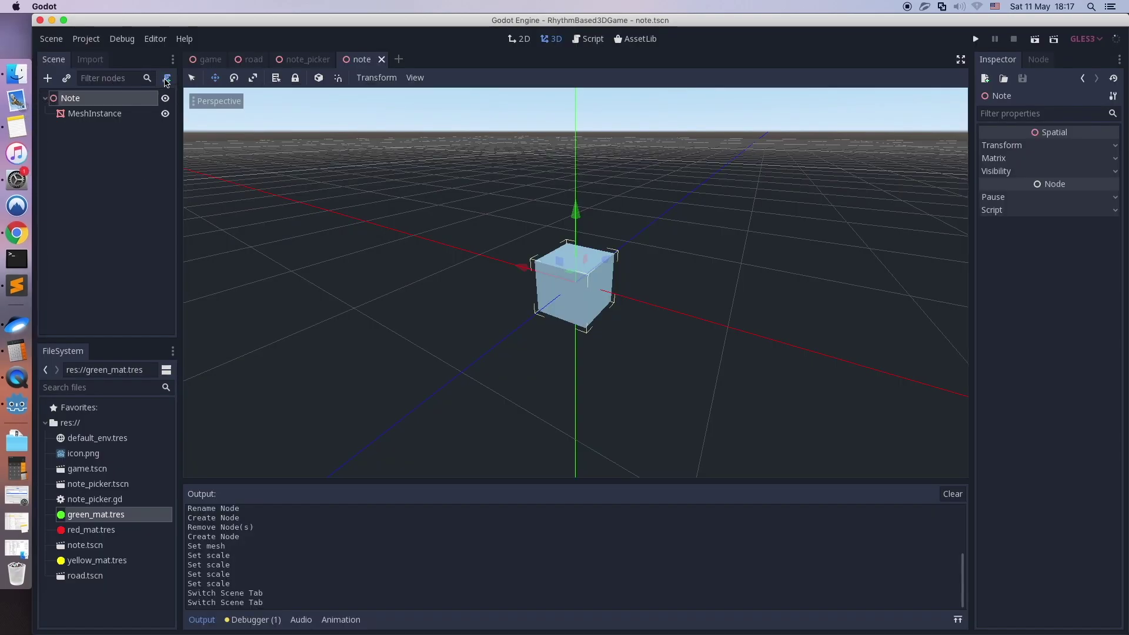
Step: Create note.gd and replace the template so _ready calls set_material(), then declare func set_material()
click(622, 419)
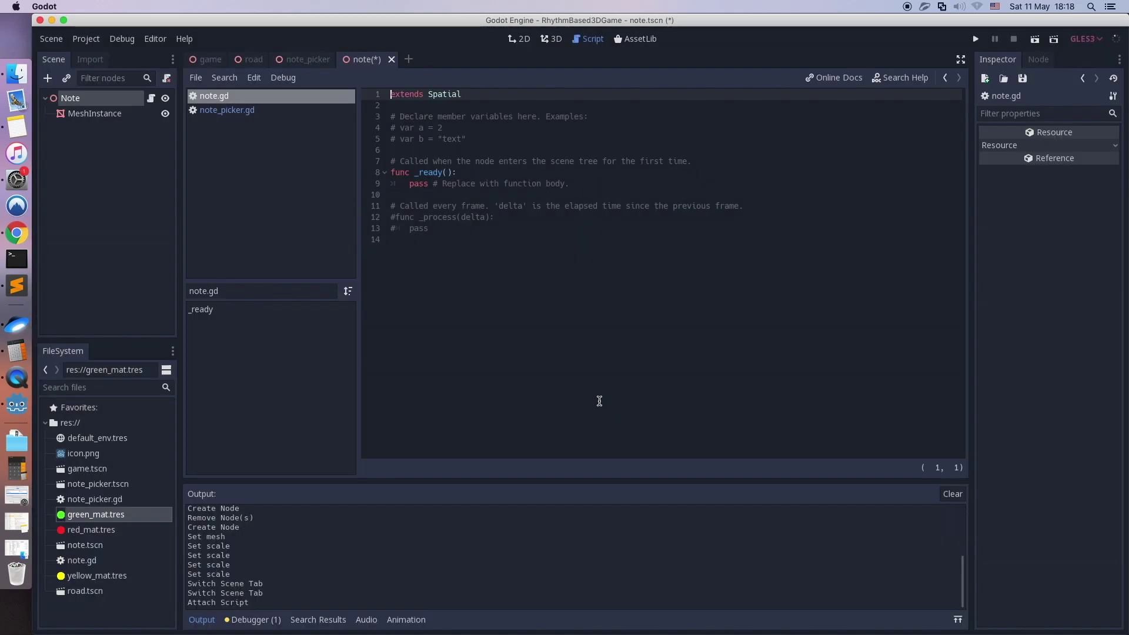
drag(481, 139, 390, 117)
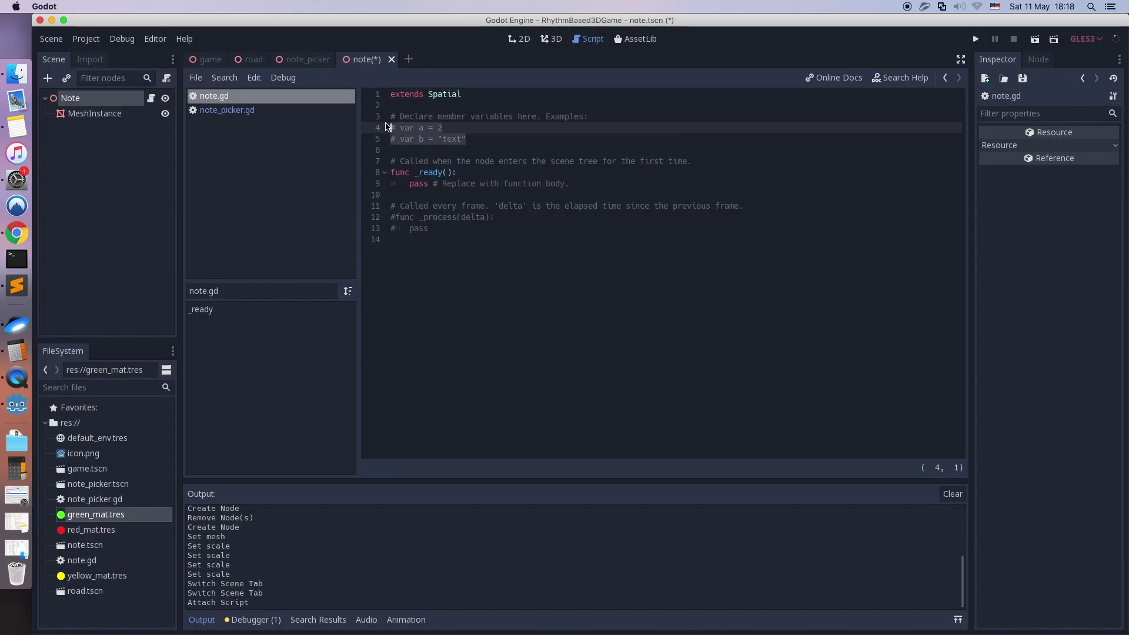
text(var green_mat = preload("res://green_mat.tres") var red_mat = preload("res://red_mat.tres") var yellow_mat = preload("res://yellow_mat.tres"))
drag(432, 230, 409, 184)
text(set_material())
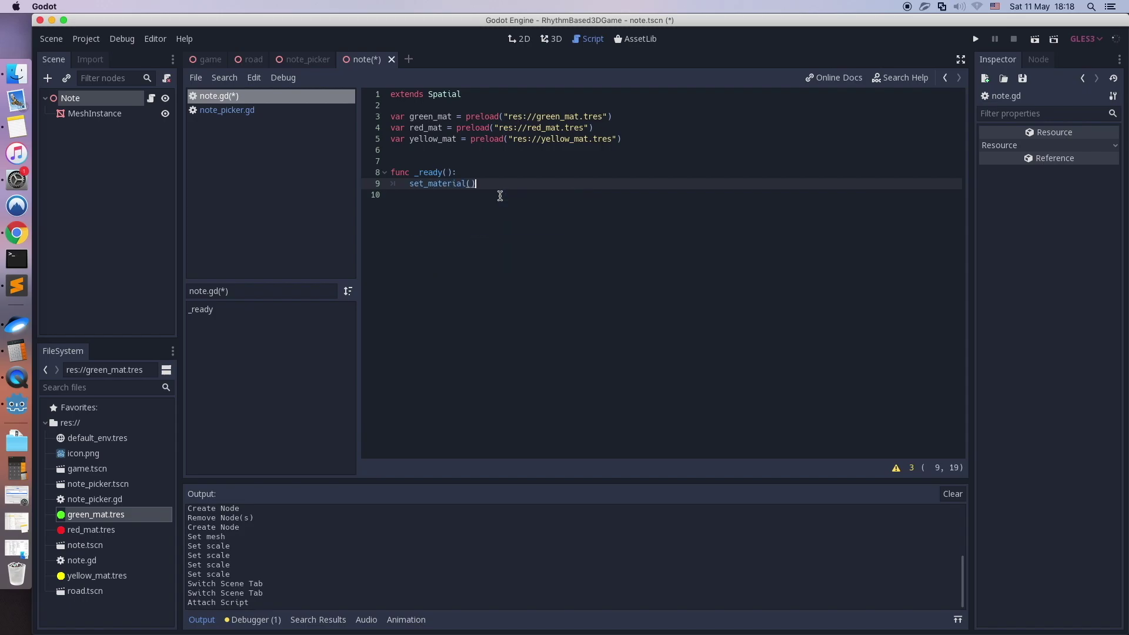
key(Return)
key(Return)
key(BackSpace)
text(func set_material():)
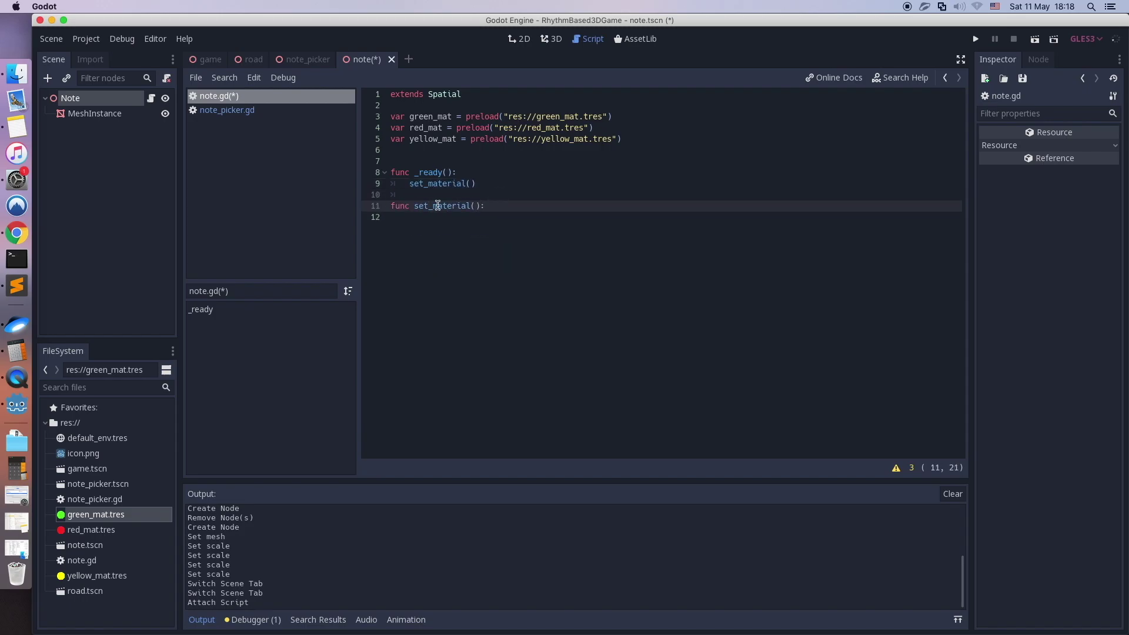
key(Return)
Step: Add export(int, 1, 3) var line and a match line whose branch 1 assigns green_mat
click(494, 94)
key(Return)
key(Return)
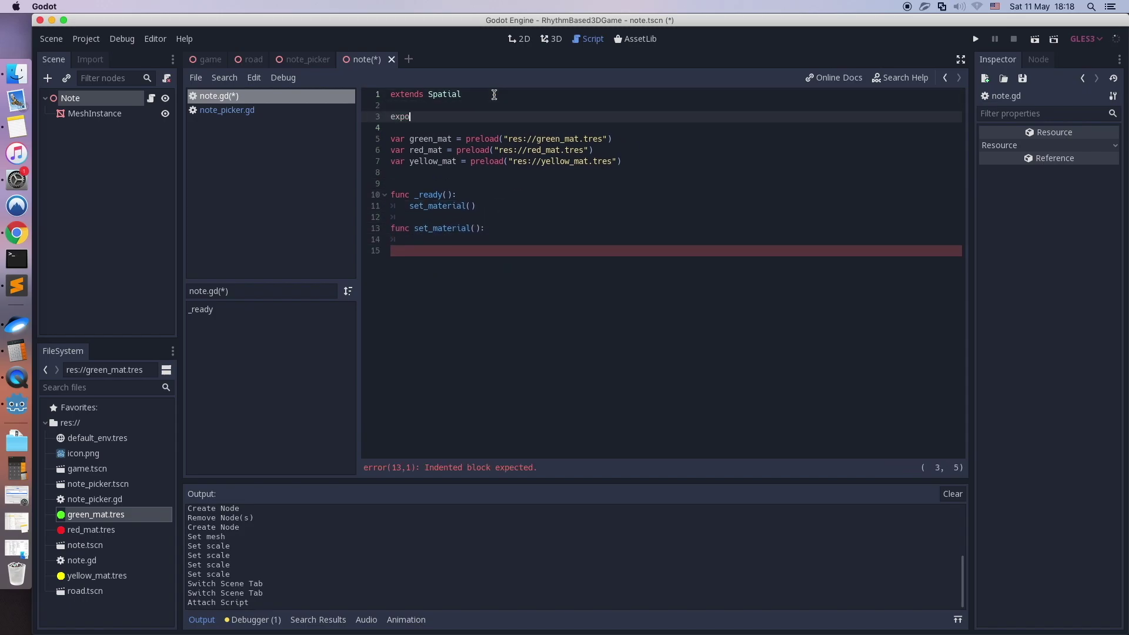
text(export(int, 1, 3) var line)
click(468, 241)
text(match line:)
key(Return)
text(1:)
key(Return)
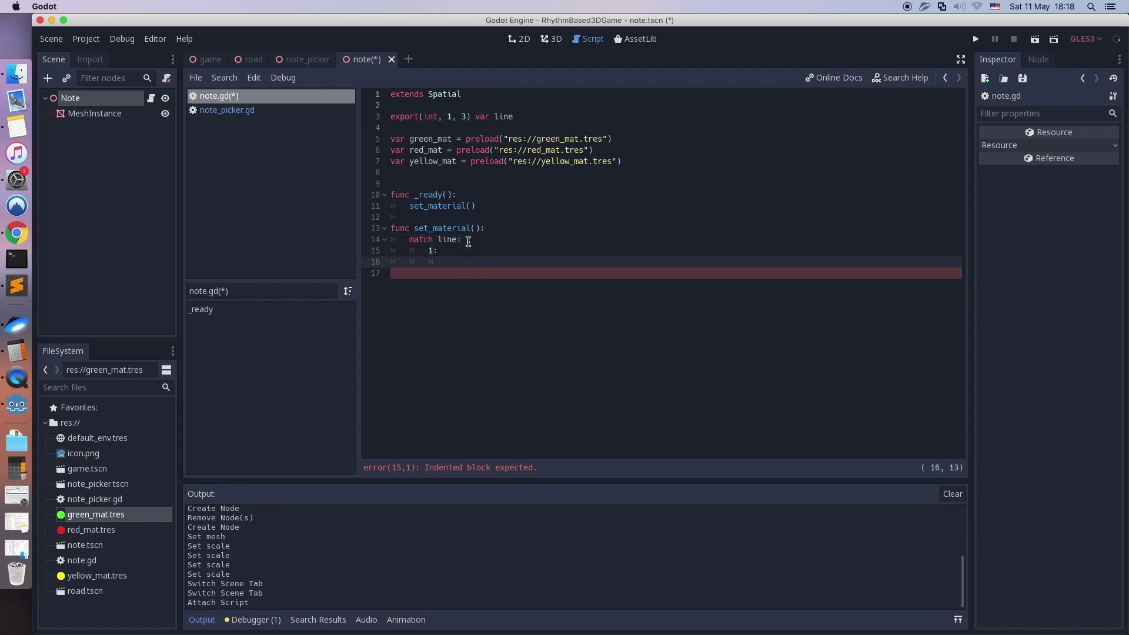
text($MeshInstance.material_override = gree)
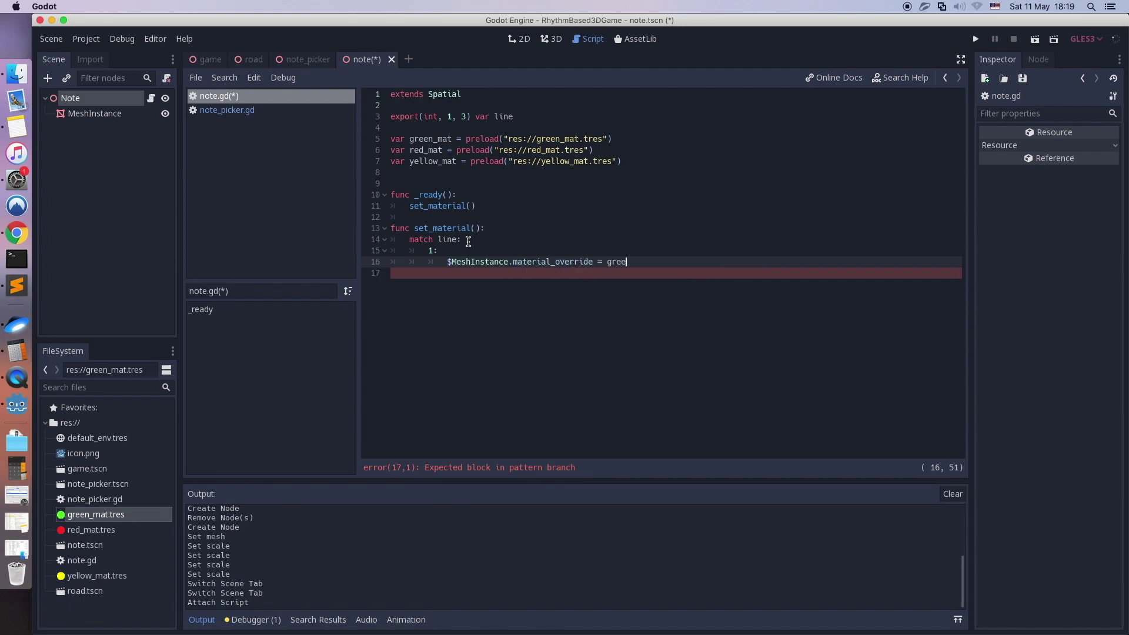
text(n_mat)
key(Return)
Step: Add match branches 2 for red_mat and 3 for yellow_mat, then save note.gd
key(BackSpace)
text(2:)
key(Return)
text($MeshInstance.)
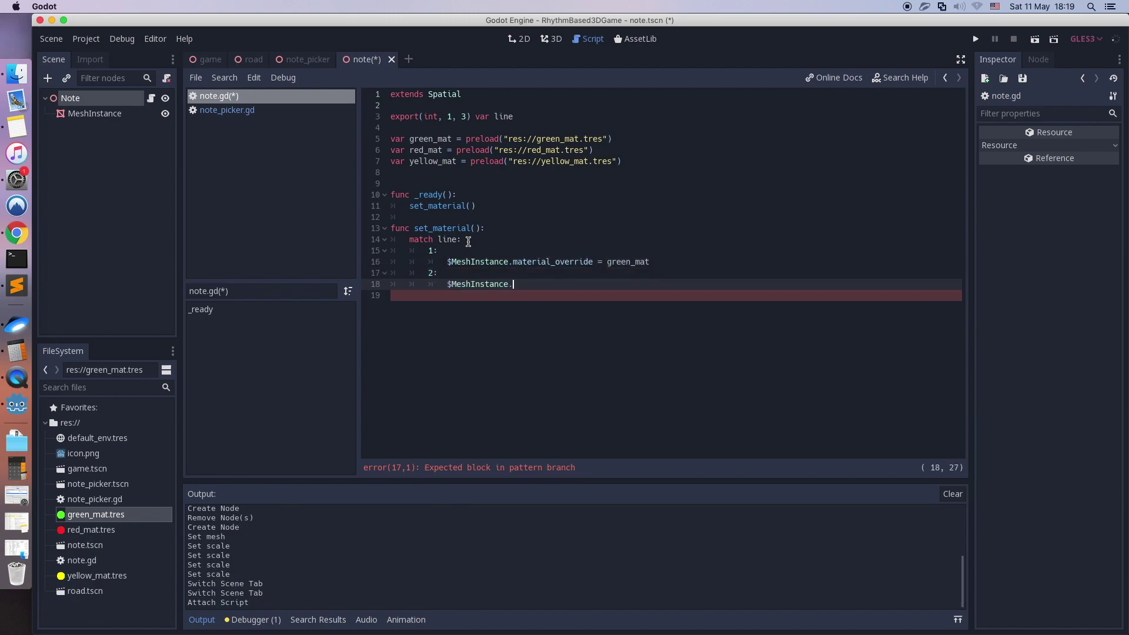
text(material_override = red_mat)
key(Return)
key(BackSpace)
text(3:)
key(Return)
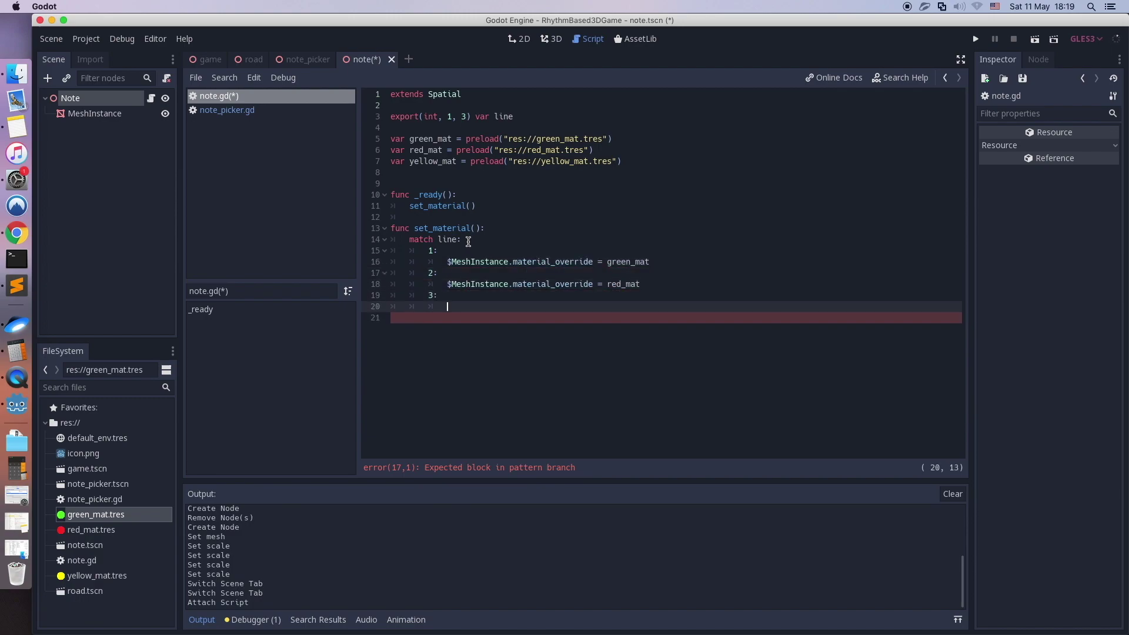
text($MeshInstance.material_override = yellow_mat)
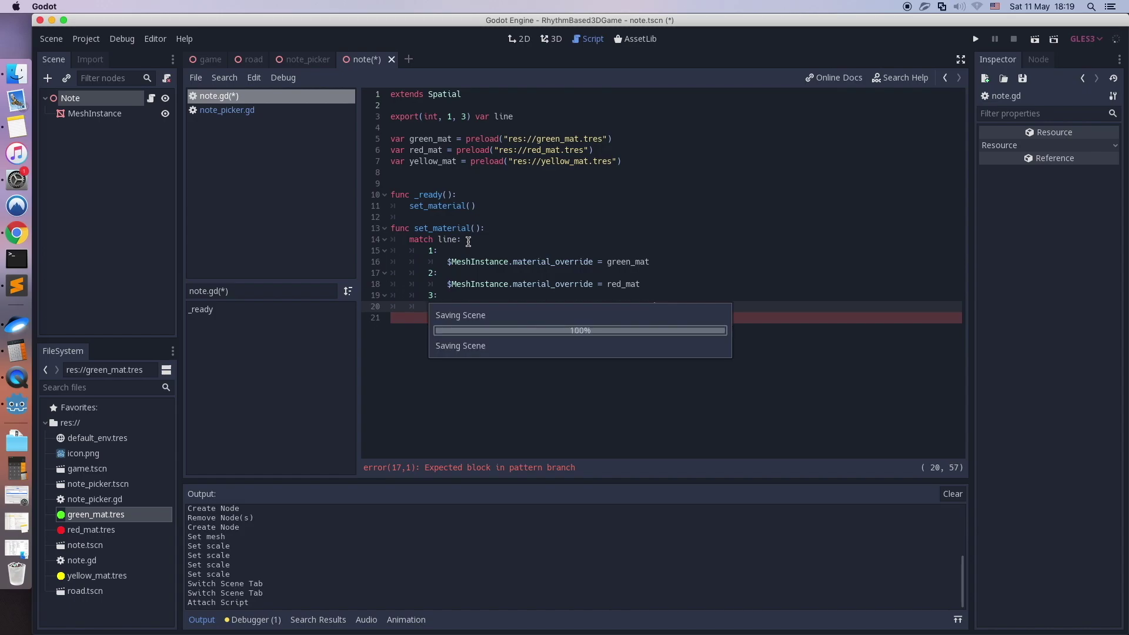
key(ctrl+s)
Step: In the road scene, instance note.tscn as a child of the Road node
click(247, 59)
scroll(348, 206, down, 3)
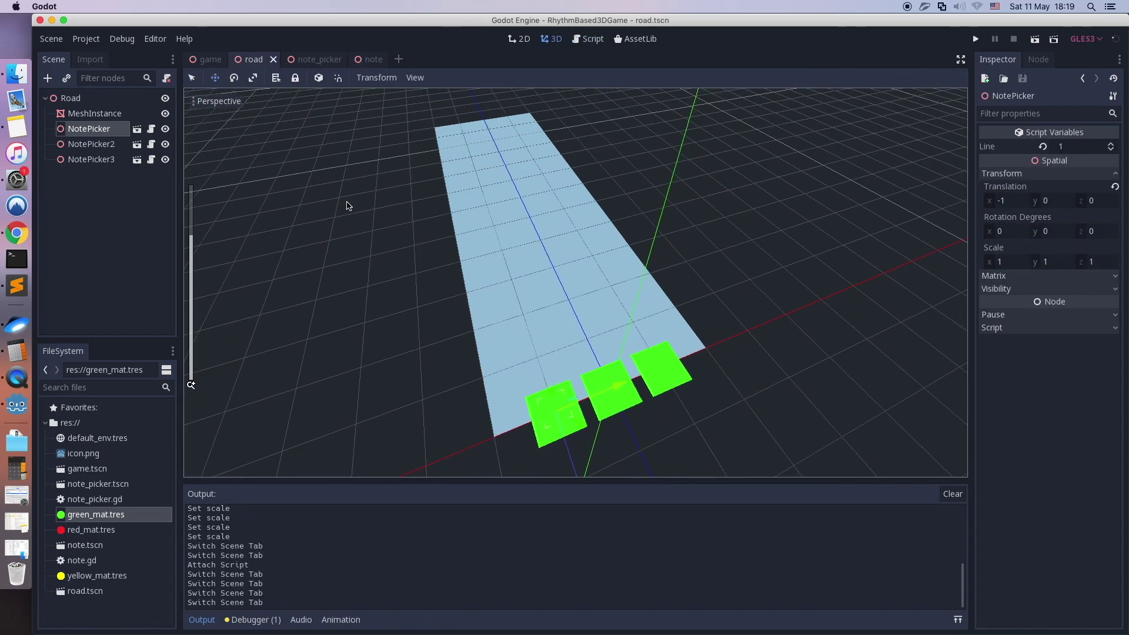
middle_drag(341, 156, 406, 194)
scroll(366, 210, down, 1)
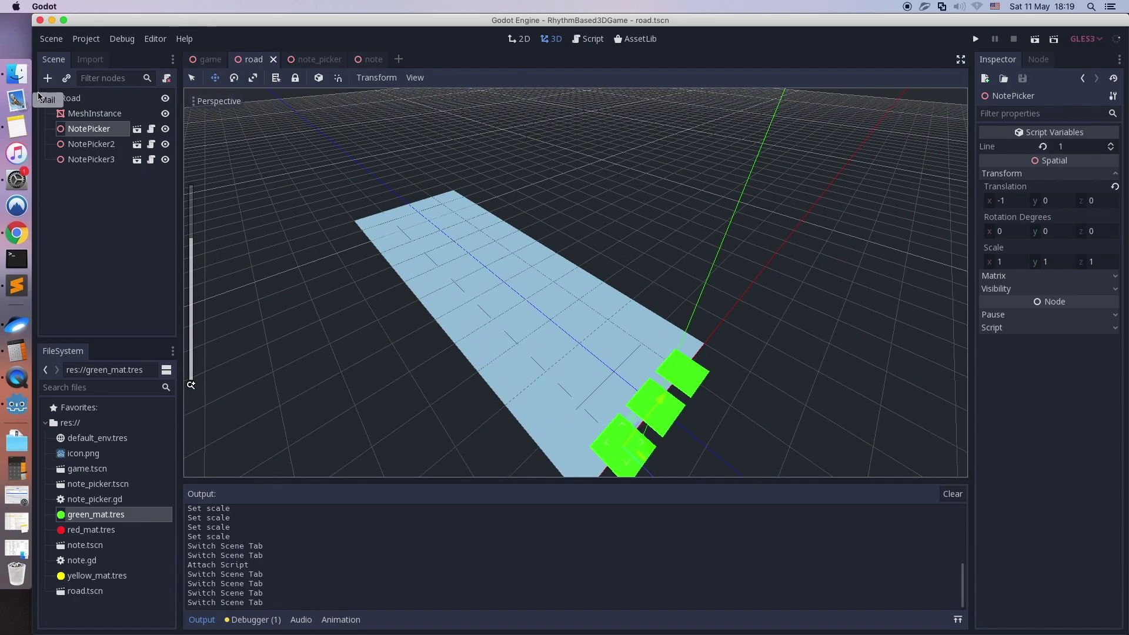
click(70, 98)
click(67, 79)
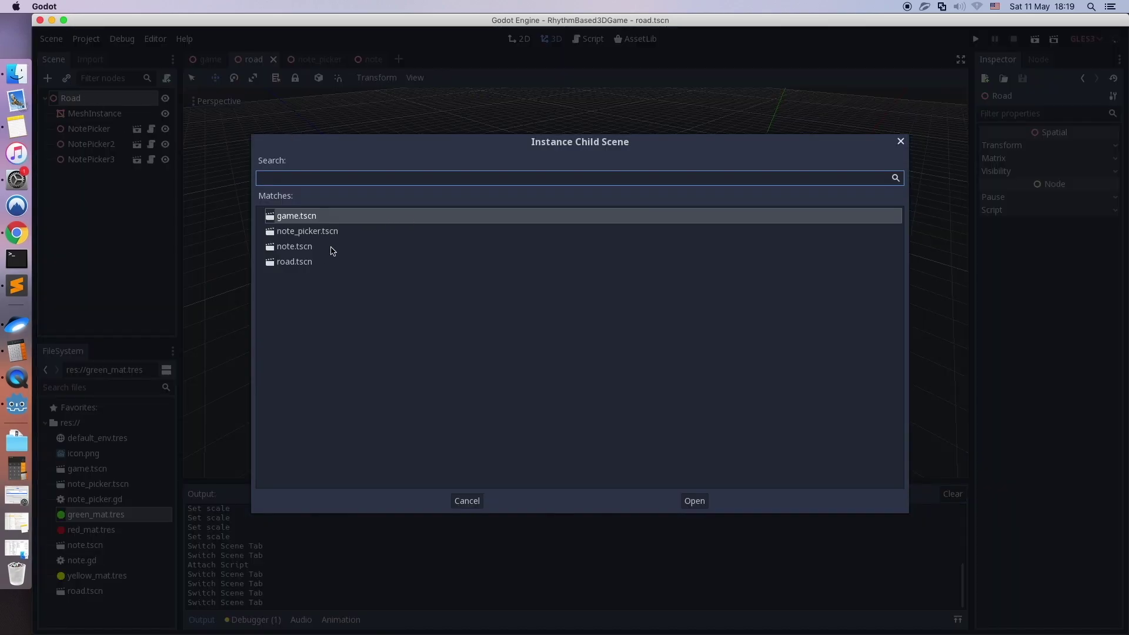
double_click(304, 249)
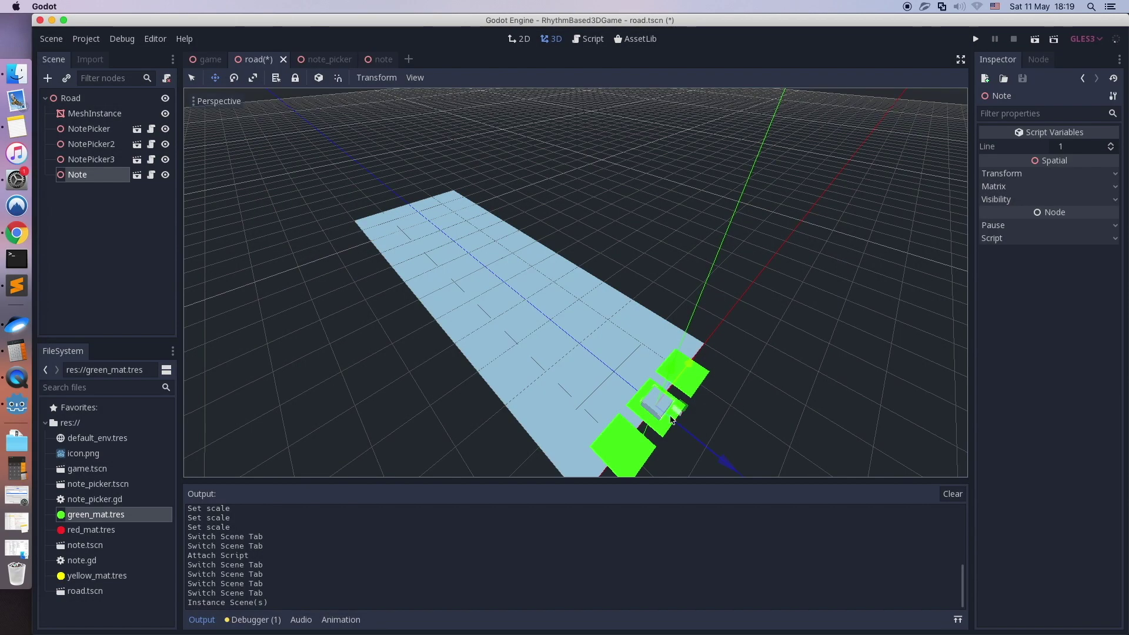
Step: Drag the note along Z and X onto a lane just past the pickers, then save
drag(728, 462, 655, 439)
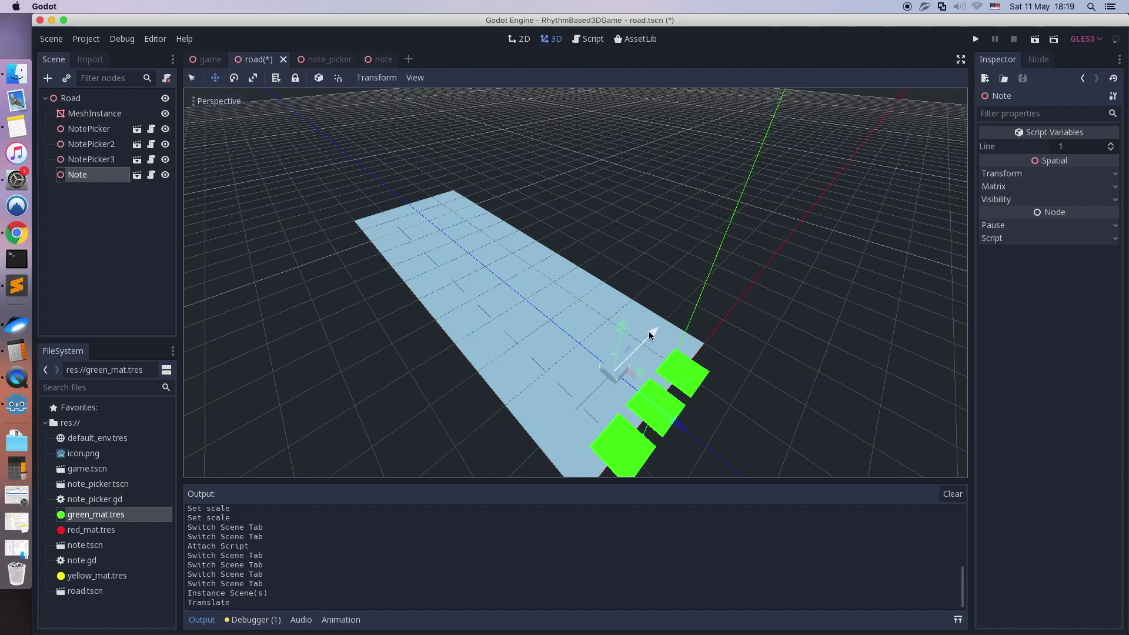
drag(647, 333, 619, 360)
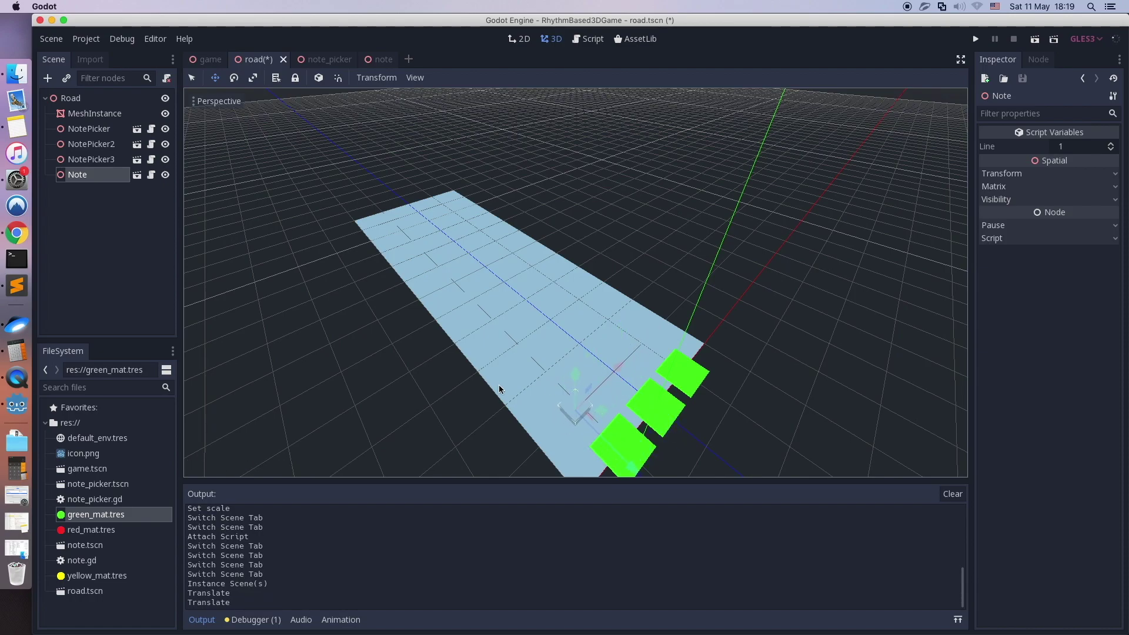
scroll(497, 383, up, 2)
scroll(499, 369, down, 3)
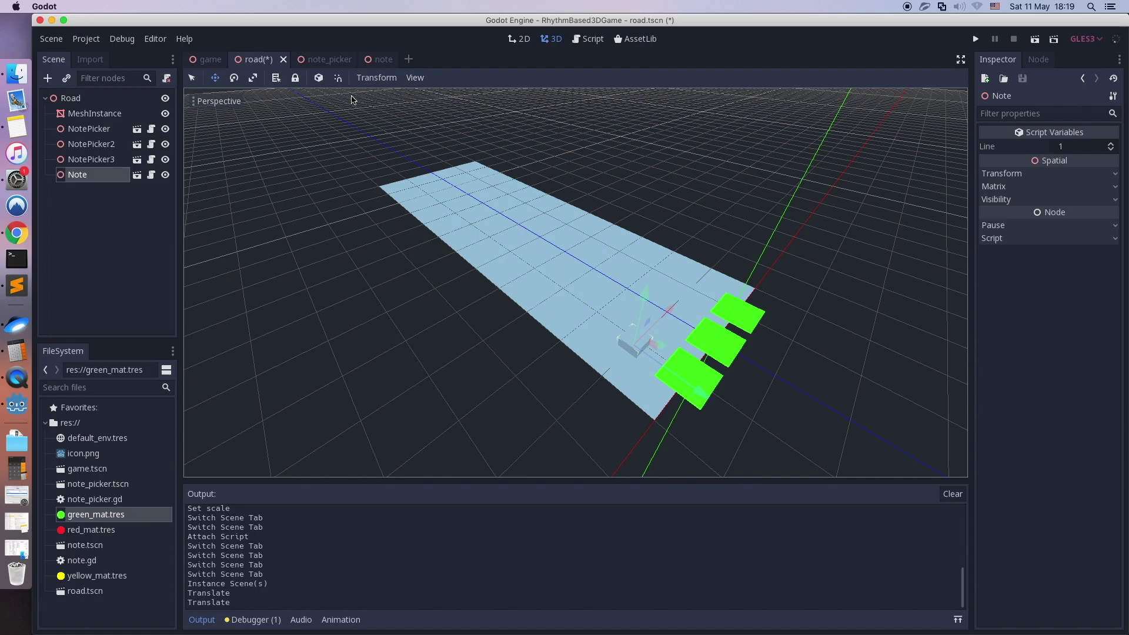
mouse_move(375, 61)
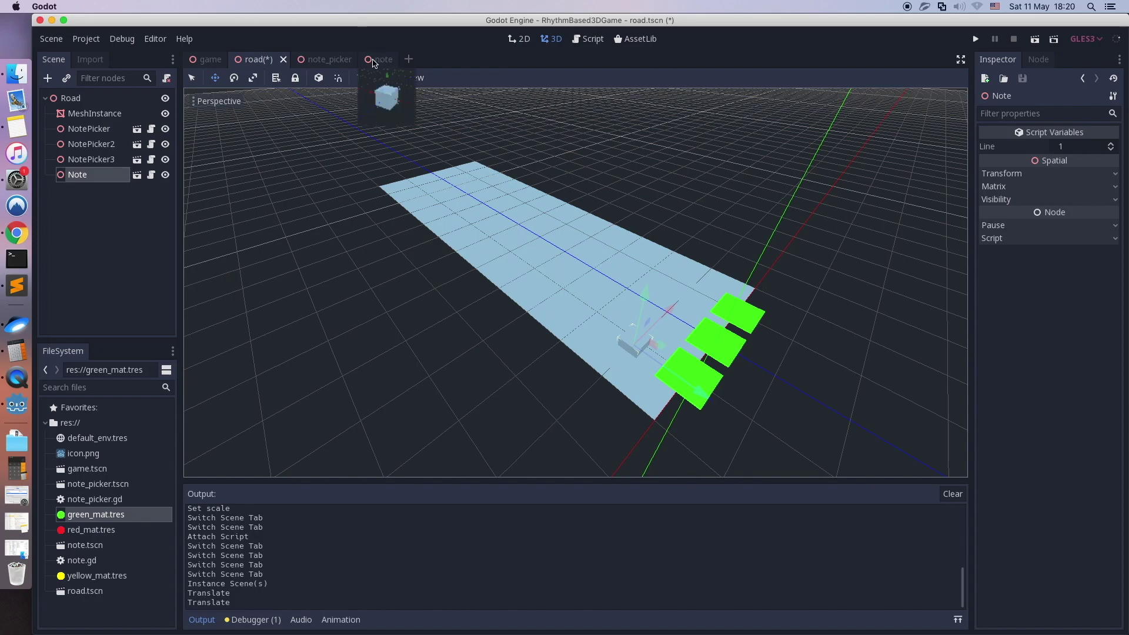
key(super+s)
Step: Load green_mat.tres into the note cube's Material 0 slot and save the note scene
click(375, 61)
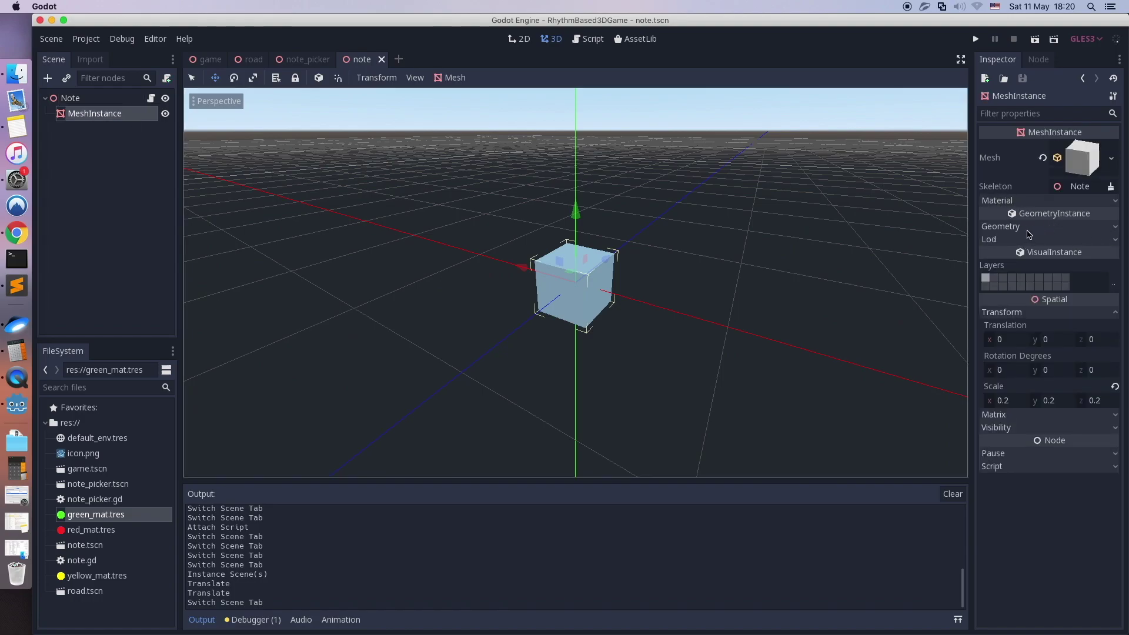
click(1021, 201)
click(1088, 215)
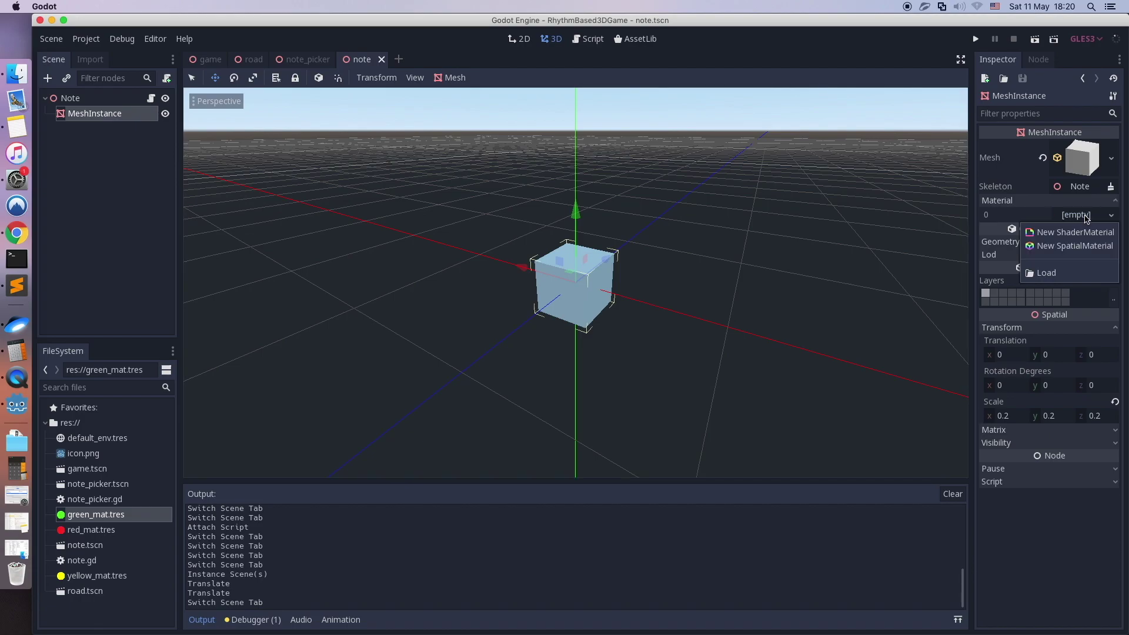
click(1067, 271)
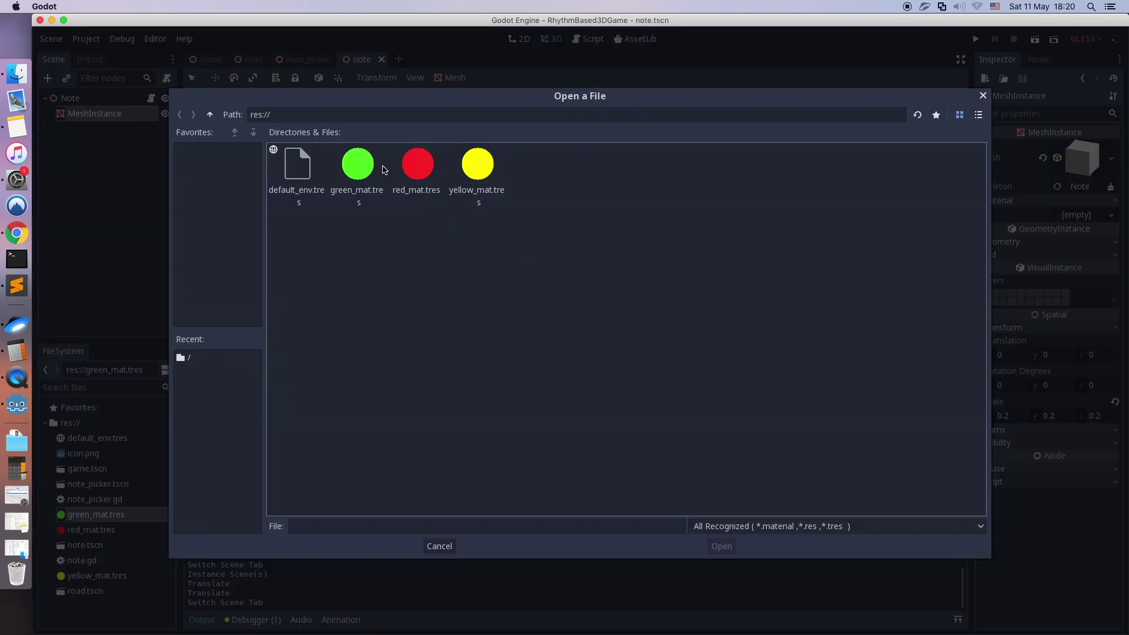
click(357, 165)
double_click(357, 166)
scroll(470, 184, up, 4)
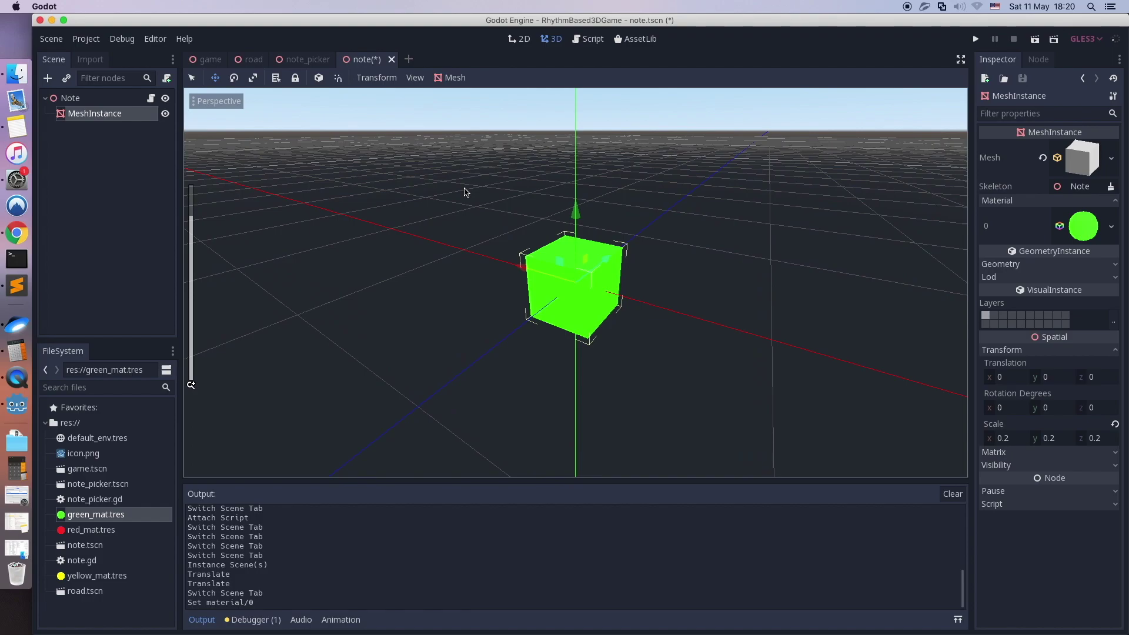
key(super+s)
scroll(412, 194, down, 3)
middle_drag(559, 182, 588, 222)
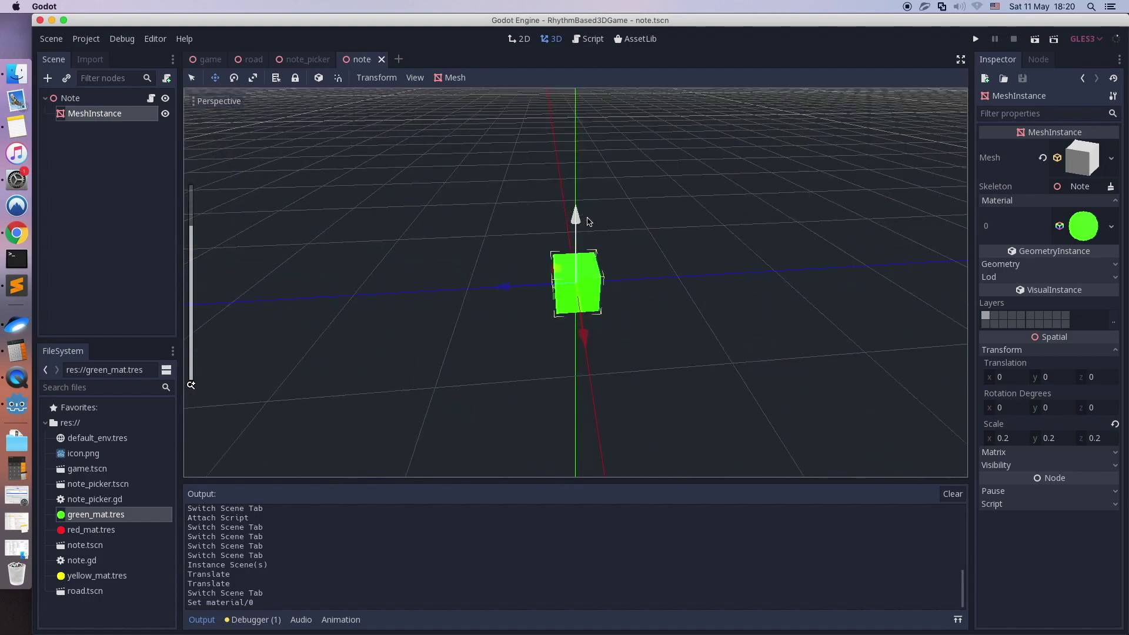
click(306, 61)
Step: Instance a second copy of note.tscn under the Road node
click(245, 62)
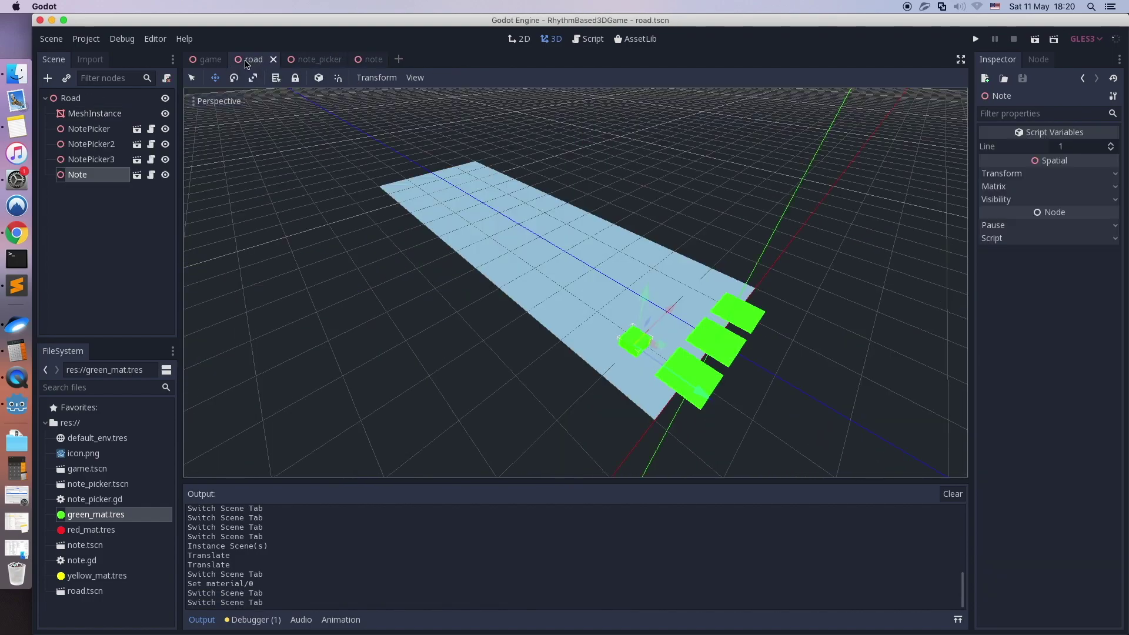
middle_drag(488, 232, 545, 252)
click(70, 99)
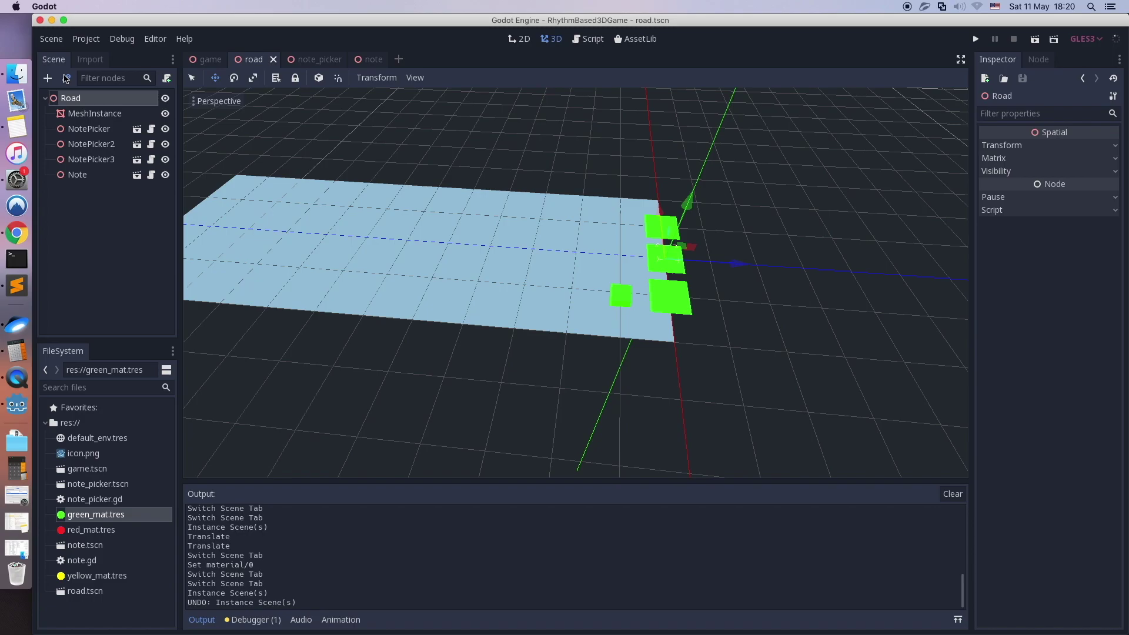
key(ctrl+a)
double_click(294, 246)
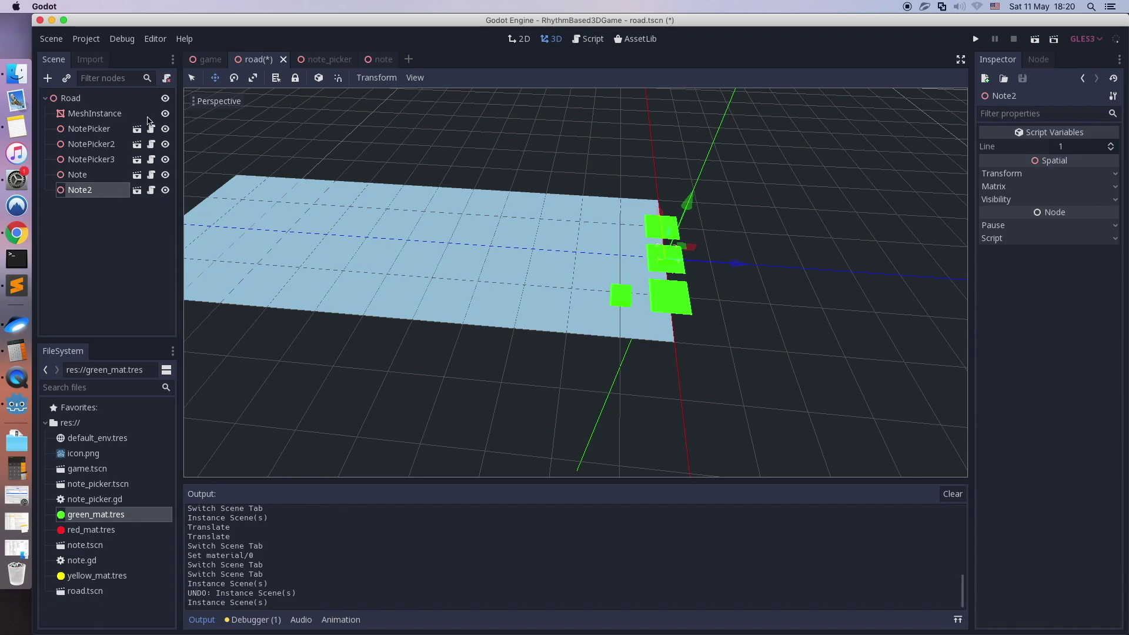
Step: Move Note2 farther up the road and set its Line value to 2
middle_drag(824, 315, 752, 367)
drag(769, 411, 658, 267)
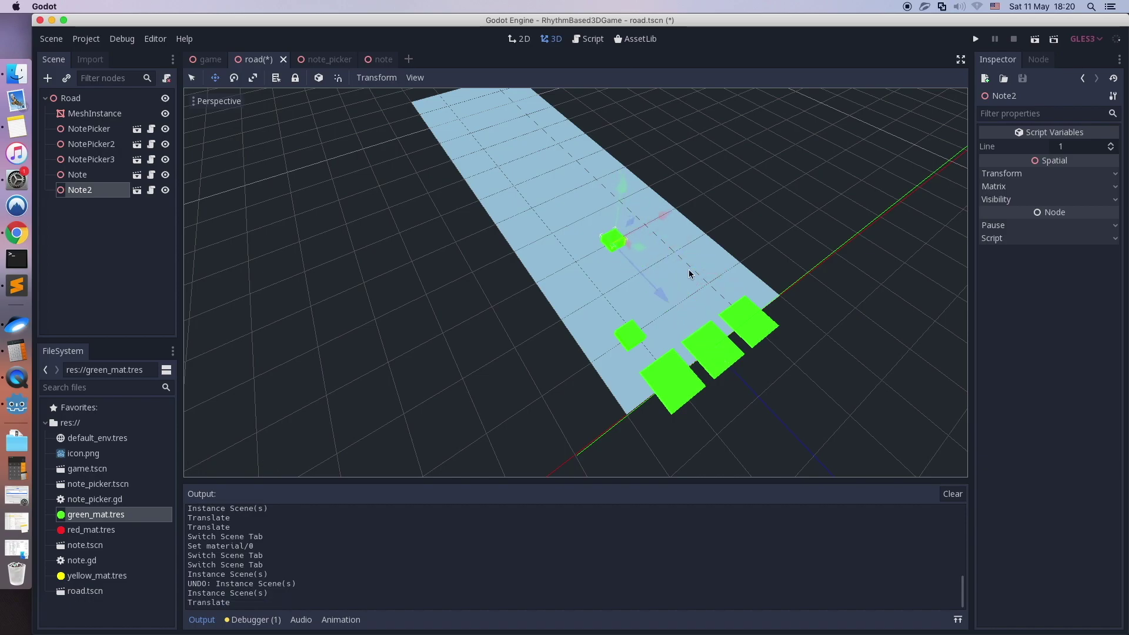
click(1066, 150)
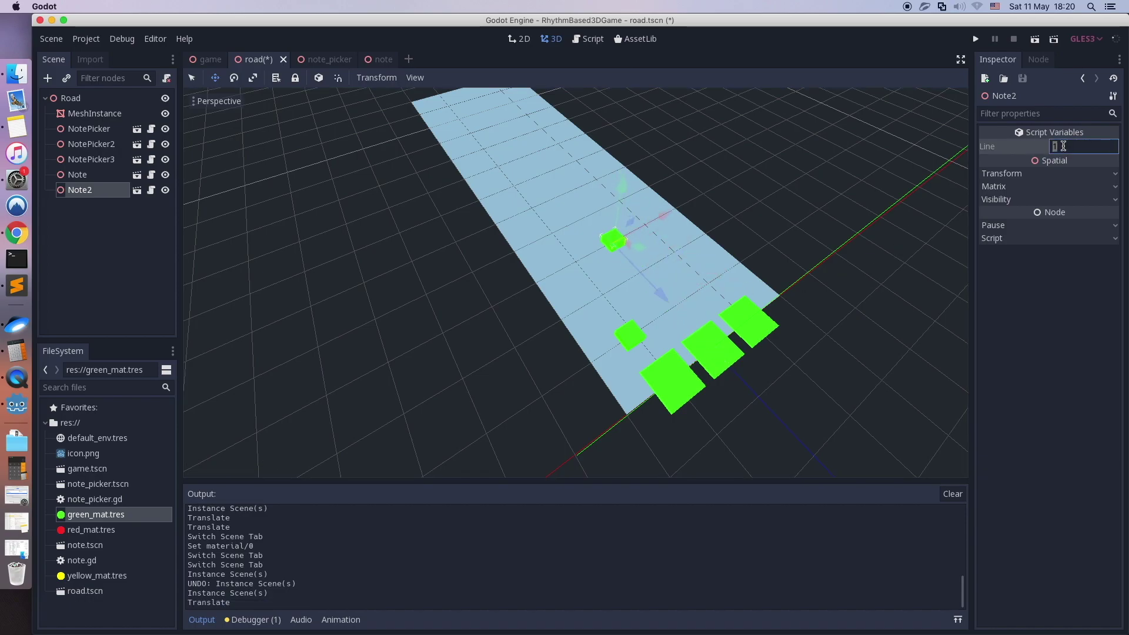
key(Return)
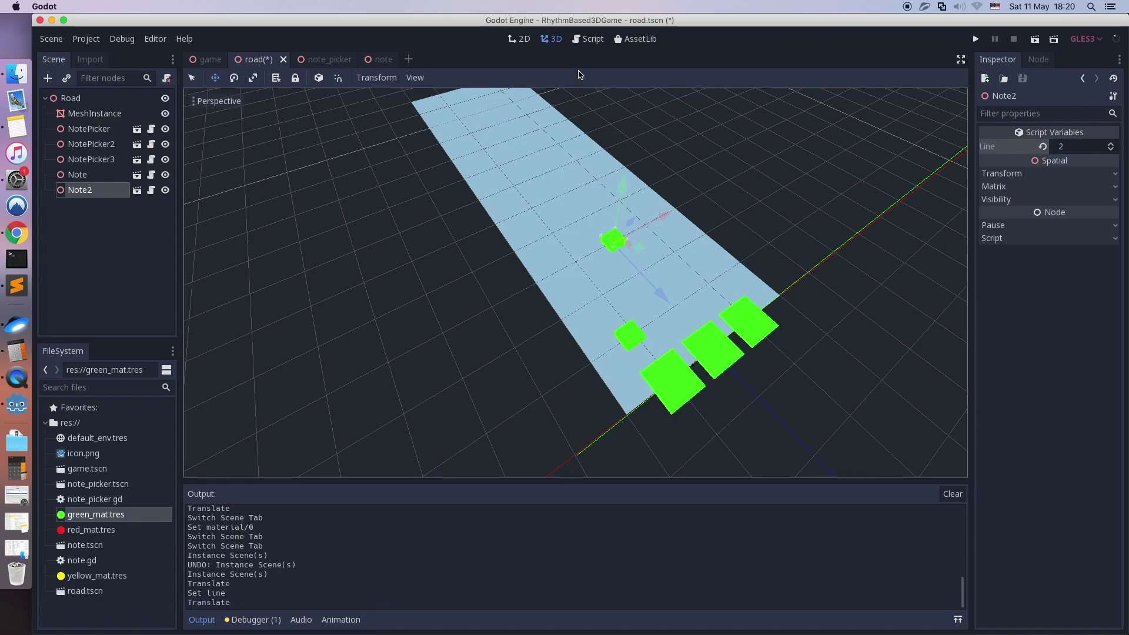
Step: Test-run the game to see Note2 as red, then nudge Note2 slightly sideways
click(974, 39)
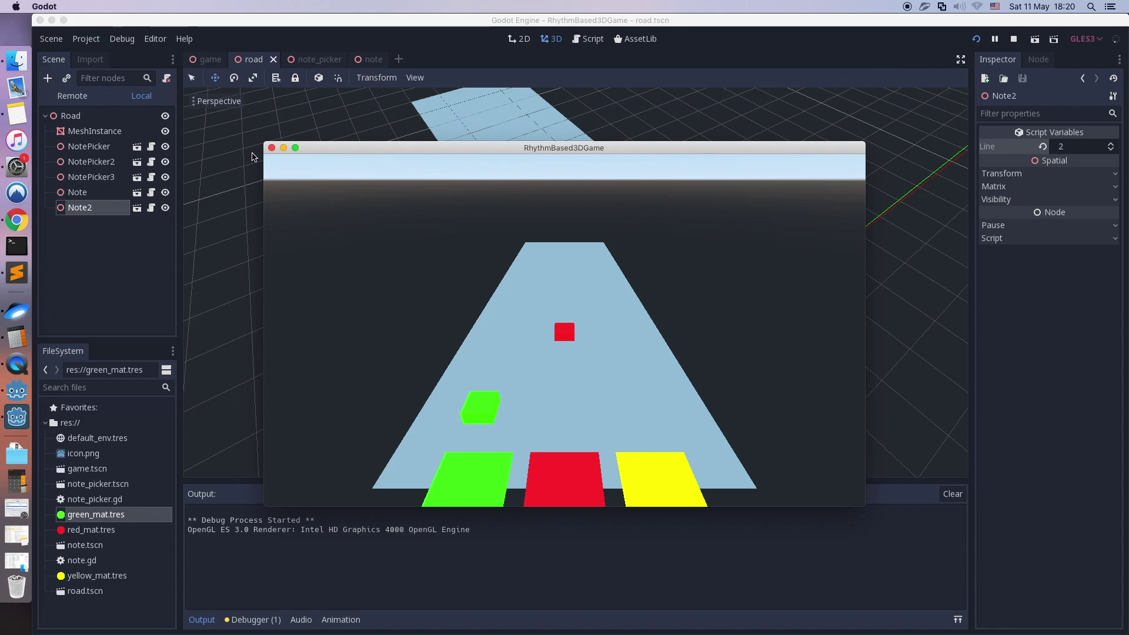
click(271, 148)
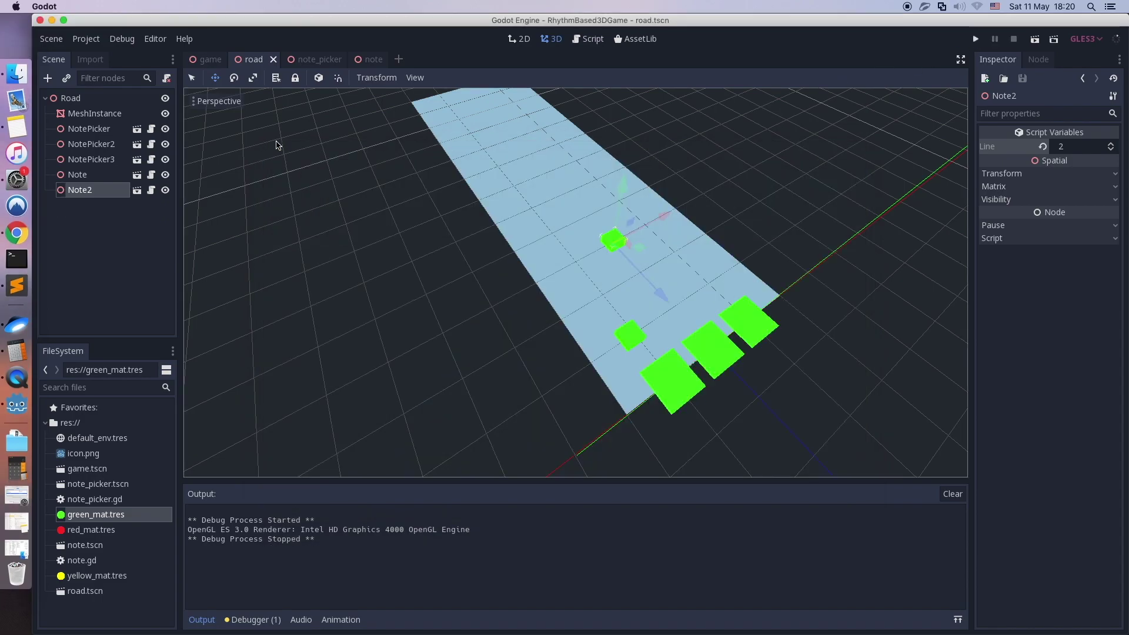
drag(662, 217, 690, 199)
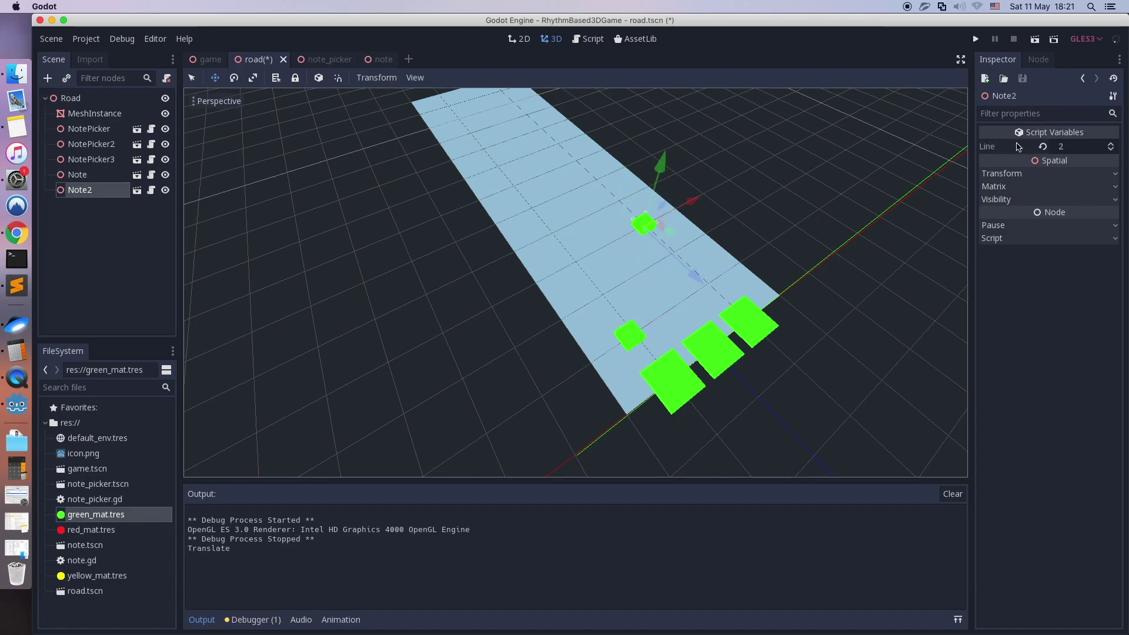
Step: Change Note2's Line to 3 and test-run the game to confirm it shows yellow
click(1074, 150)
text(3)
key(Return)
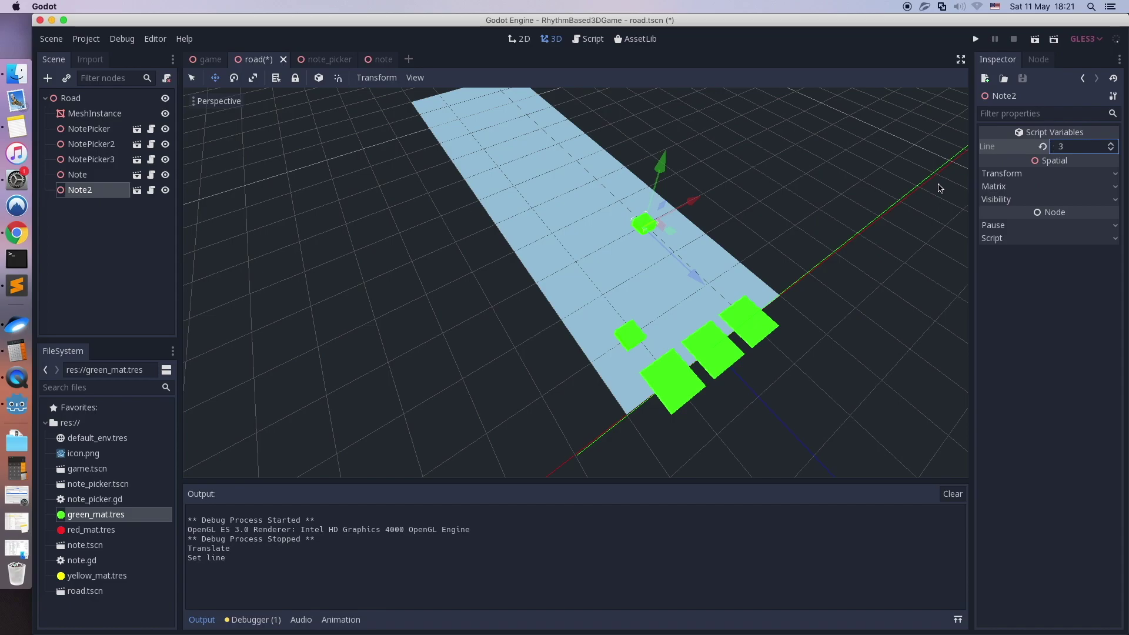
click(760, 191)
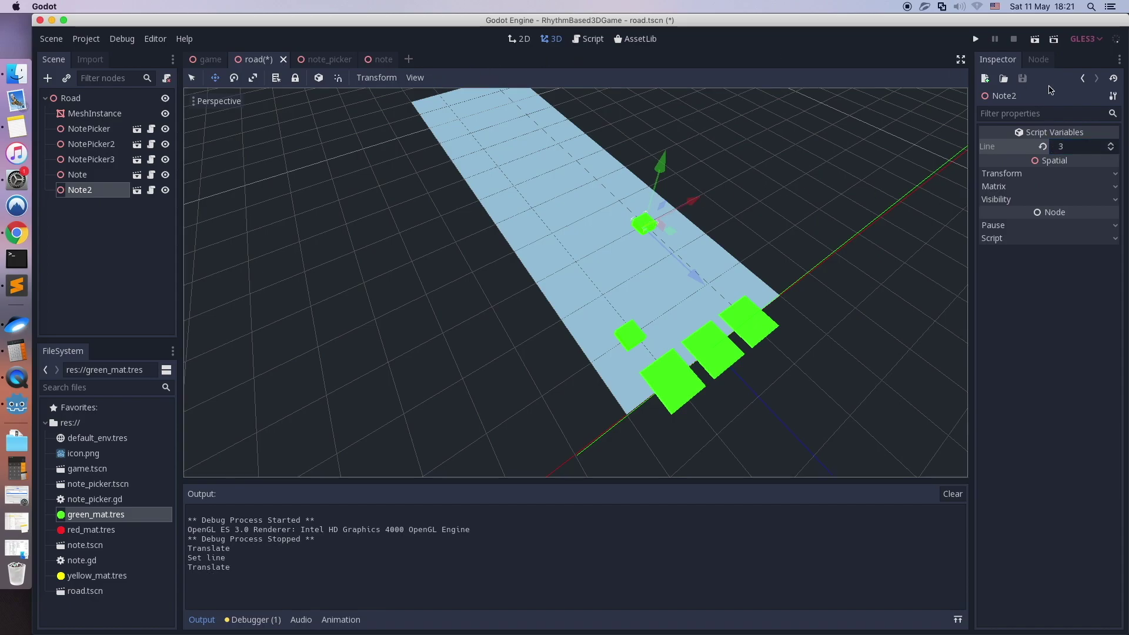
click(977, 39)
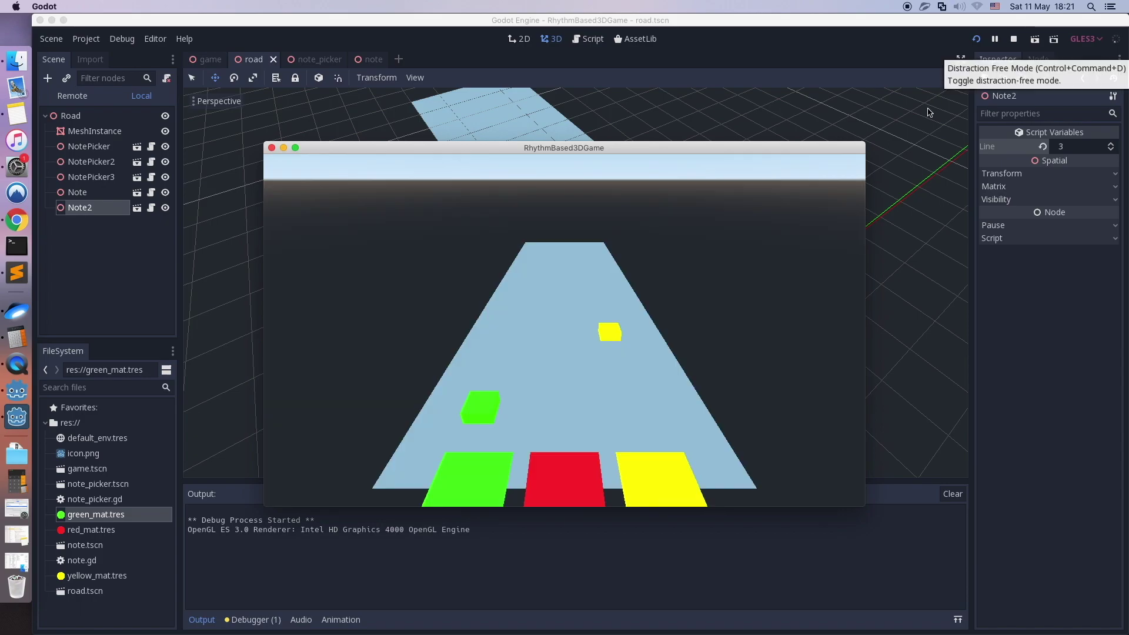
click(271, 148)
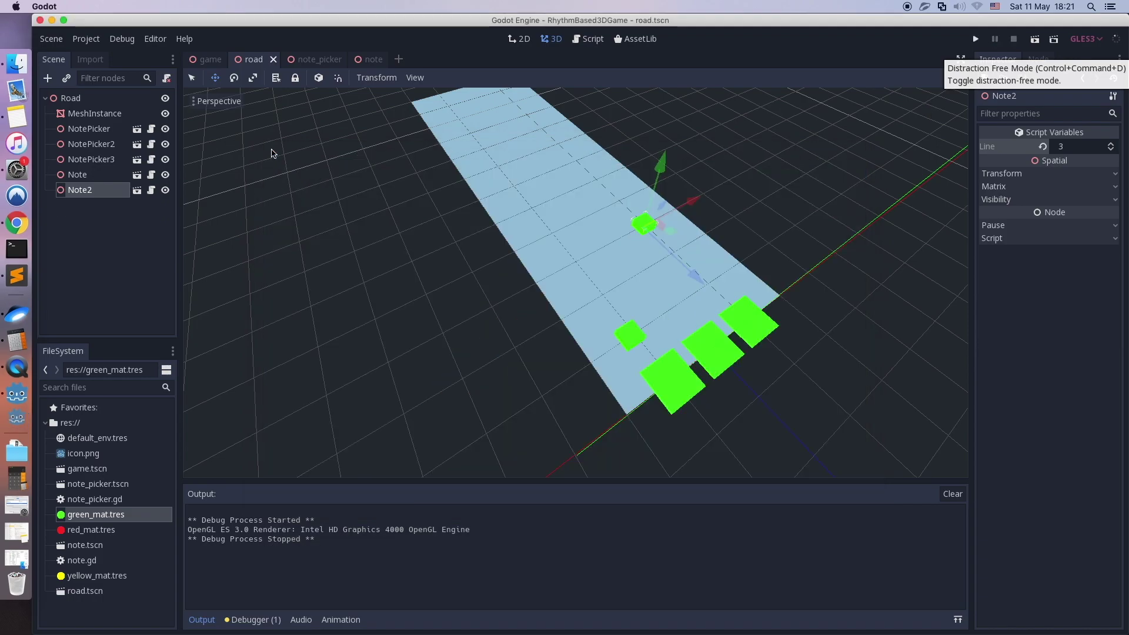
Step: Delete the Note2 and Note nodes from the road scene
right_click(82, 187)
click(111, 593)
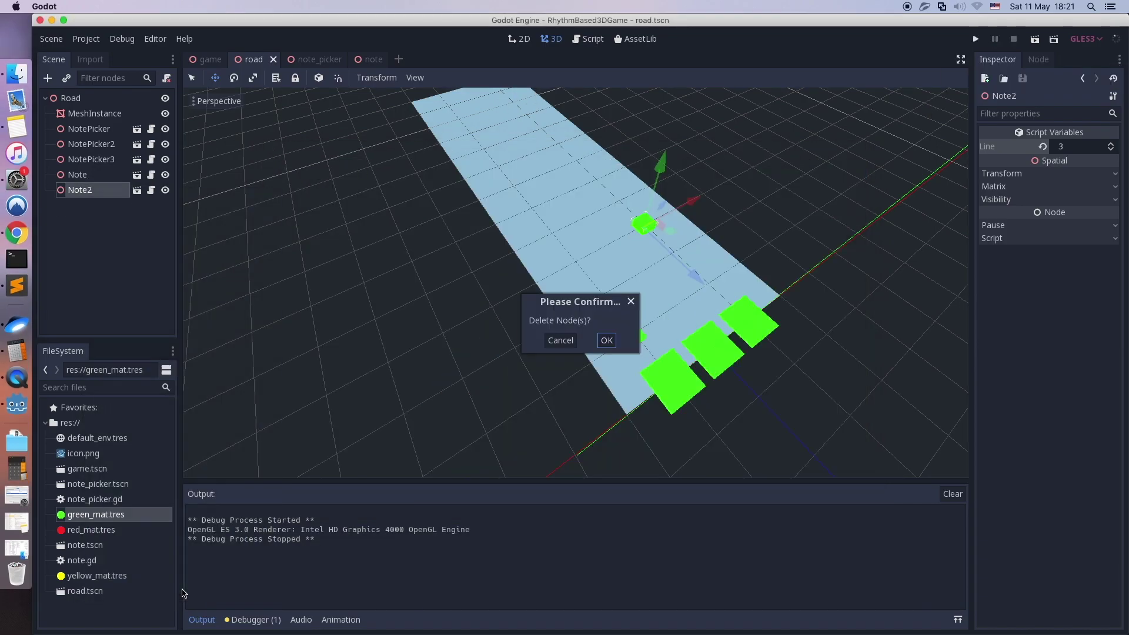
click(606, 340)
click(97, 177)
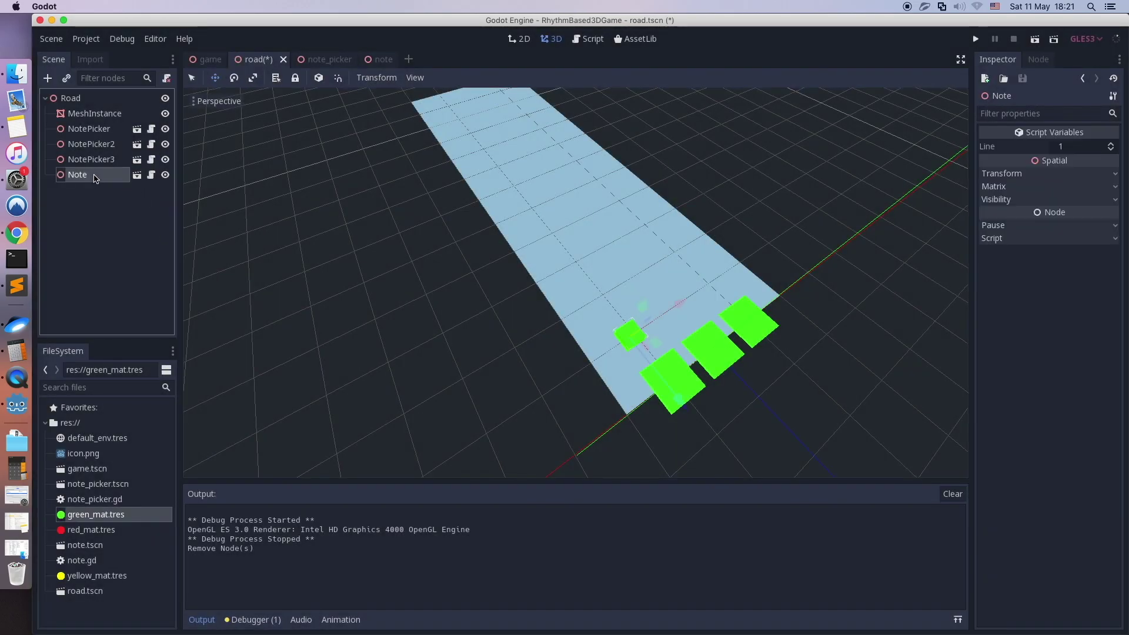
right_click(97, 176)
click(142, 578)
click(608, 340)
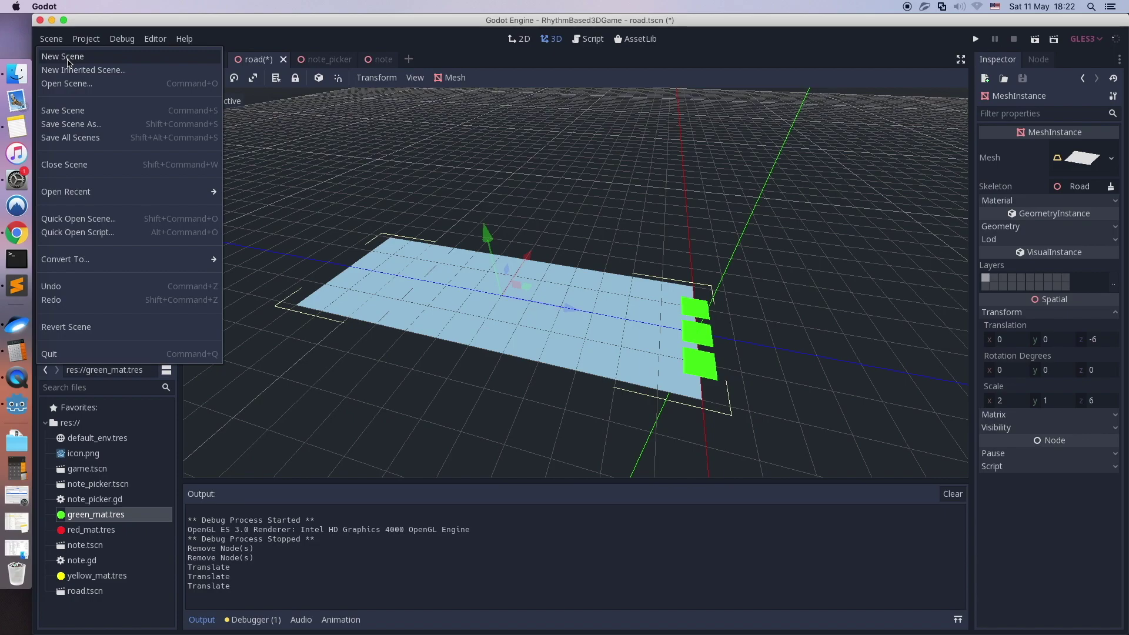
Step: Create a new 3D scene and rename its root node to Bar
click(68, 61)
click(88, 131)
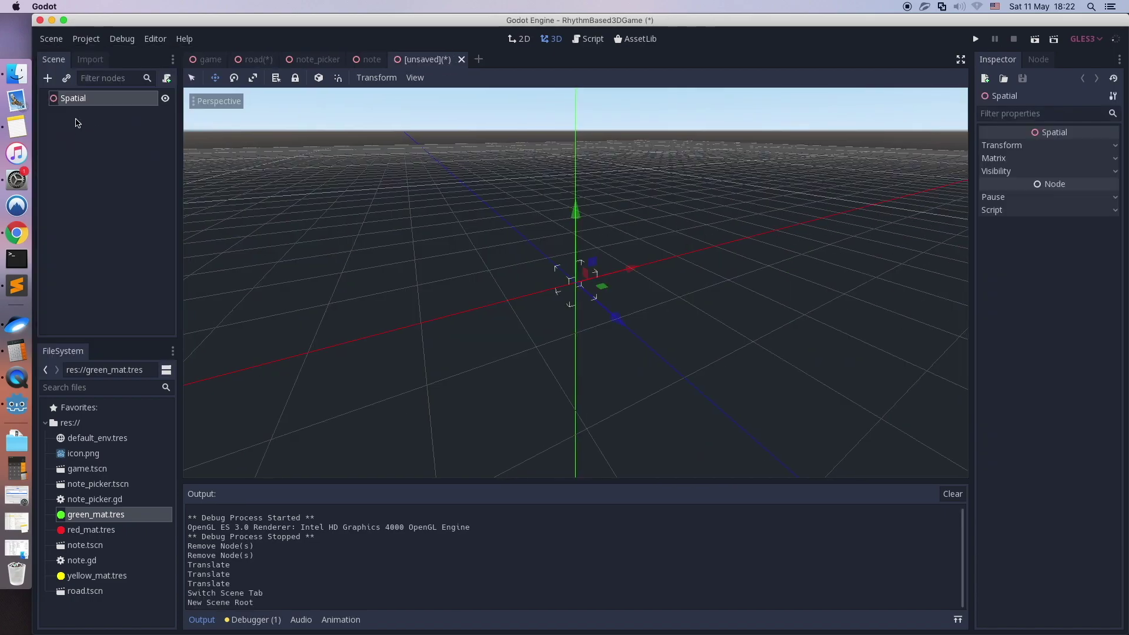
double_click(74, 98)
text(B)
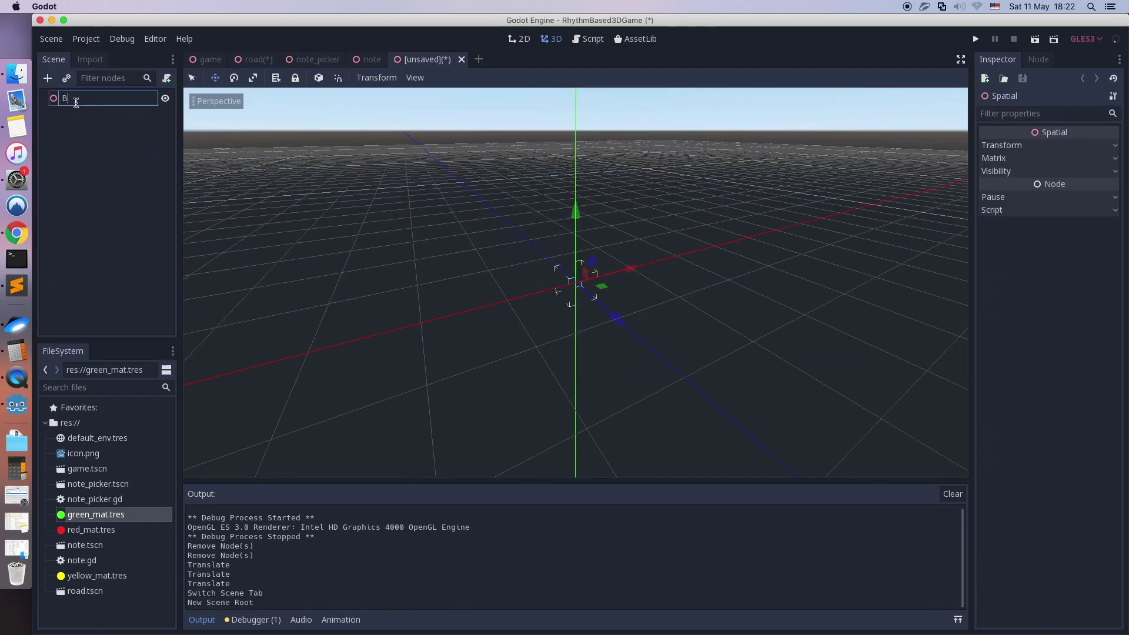
text(ar)
key(Return)
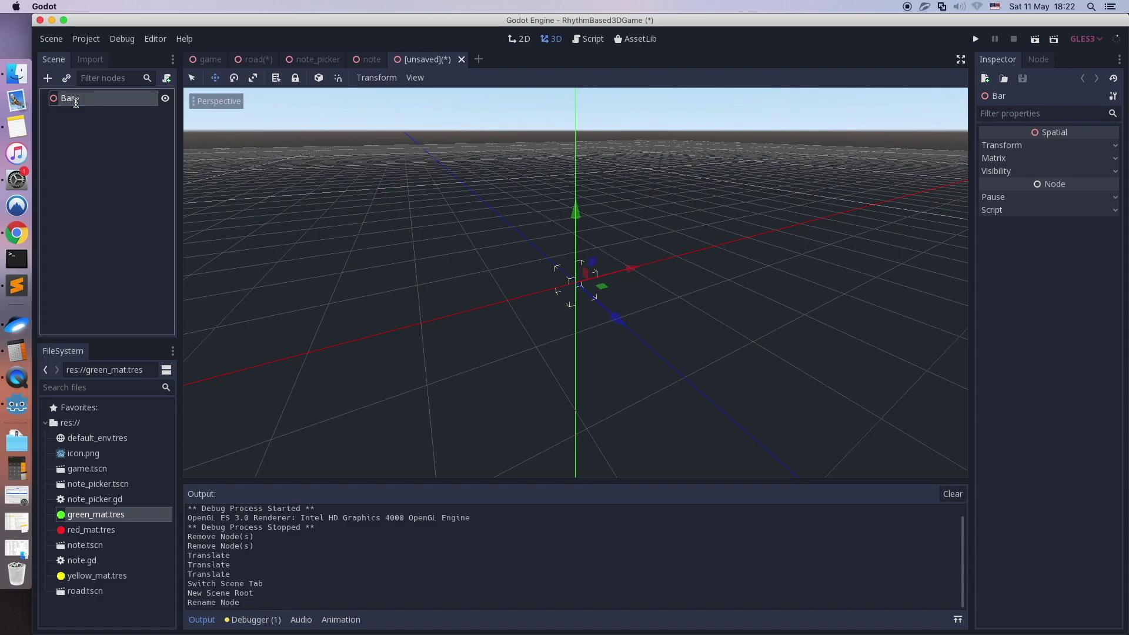
click(48, 78)
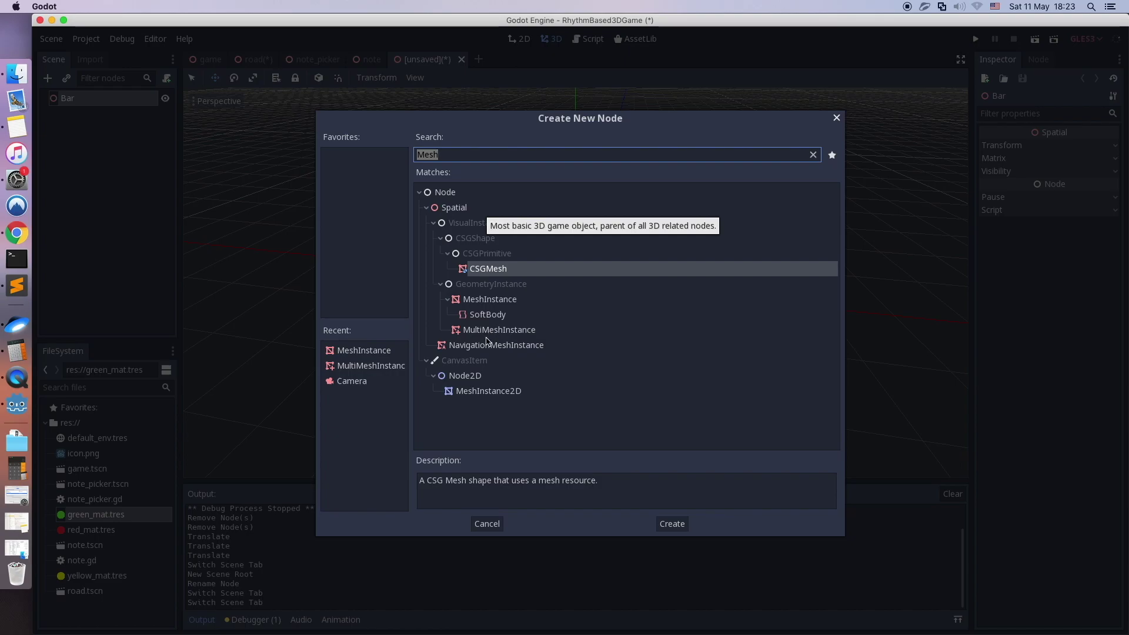
Step: Add a MeshInstance under Bar and give it a new PlaneMesh
double_click(480, 301)
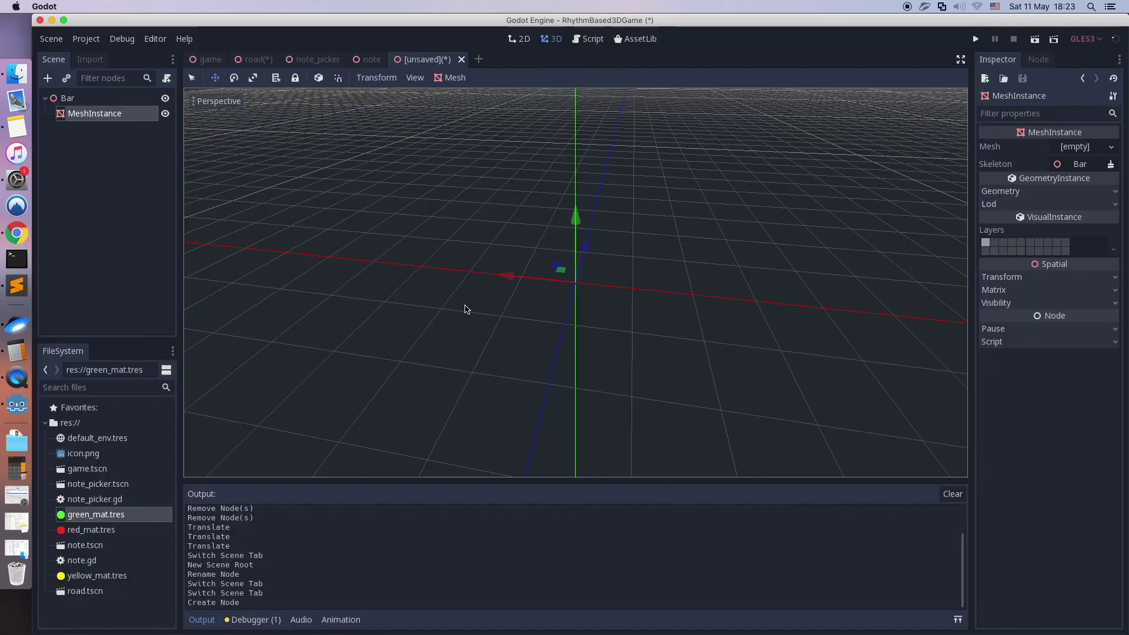
click(95, 102)
click(94, 113)
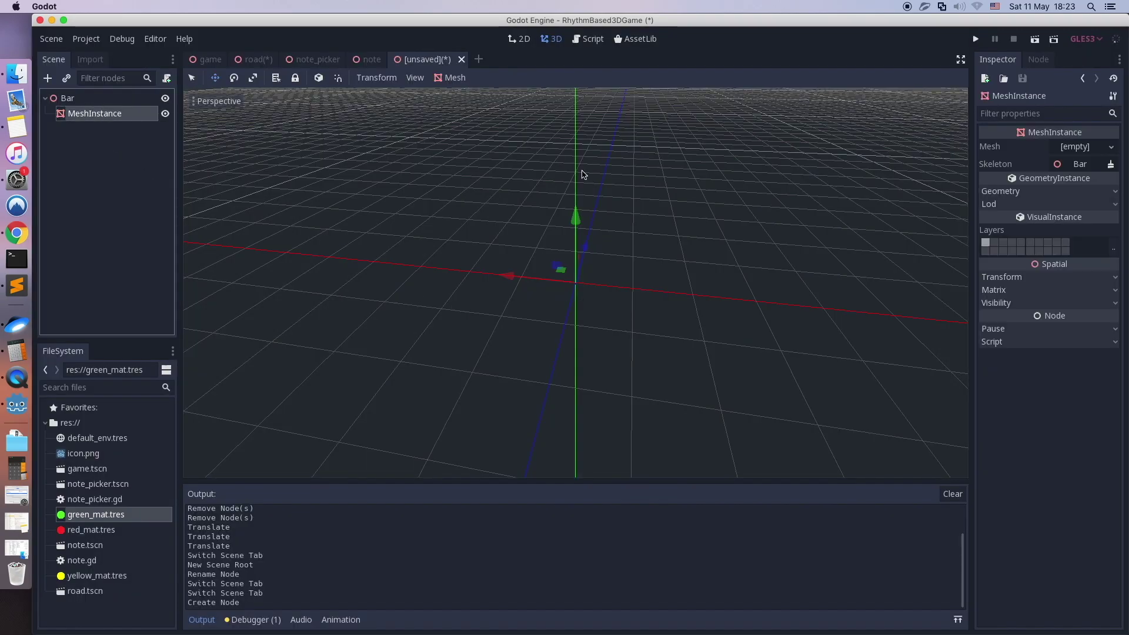
click(1079, 146)
click(1075, 218)
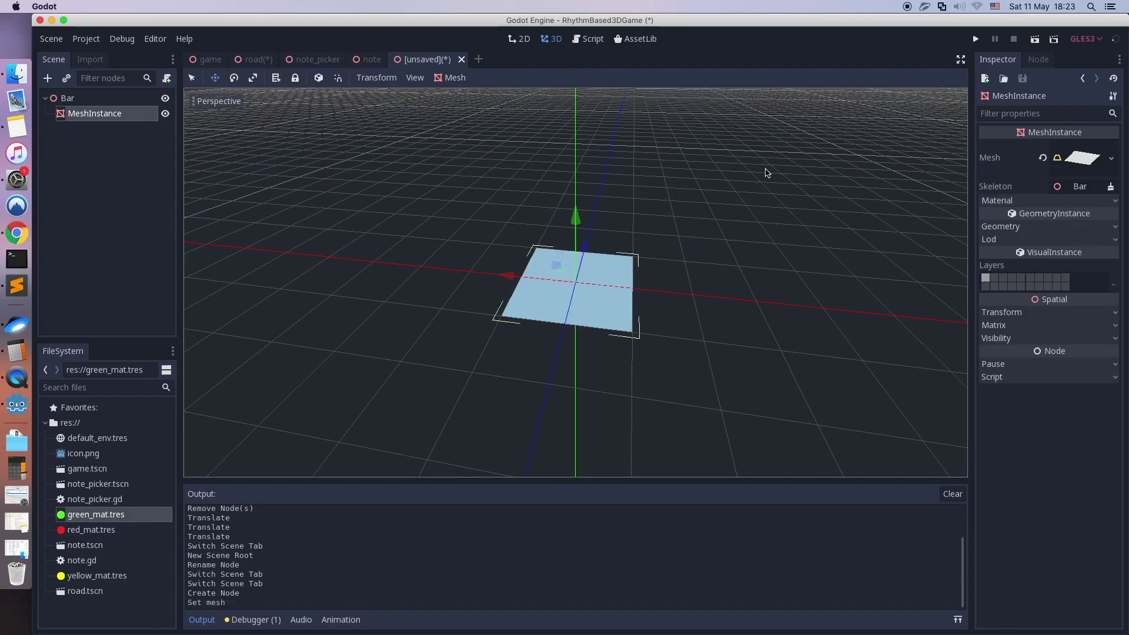
Step: Scale the plane to x 2 and z 0.1, making a thin strip
click(1028, 313)
click(1003, 401)
text(2)
key(Return)
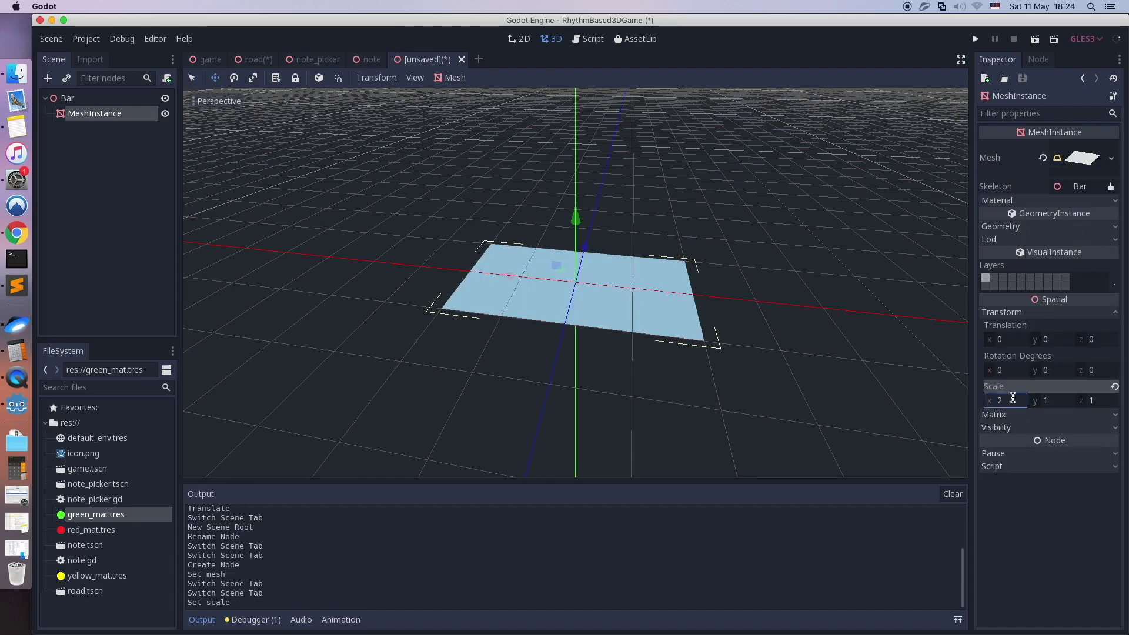
scroll(797, 328, up, 5)
middle_drag(597, 371, 813, 347)
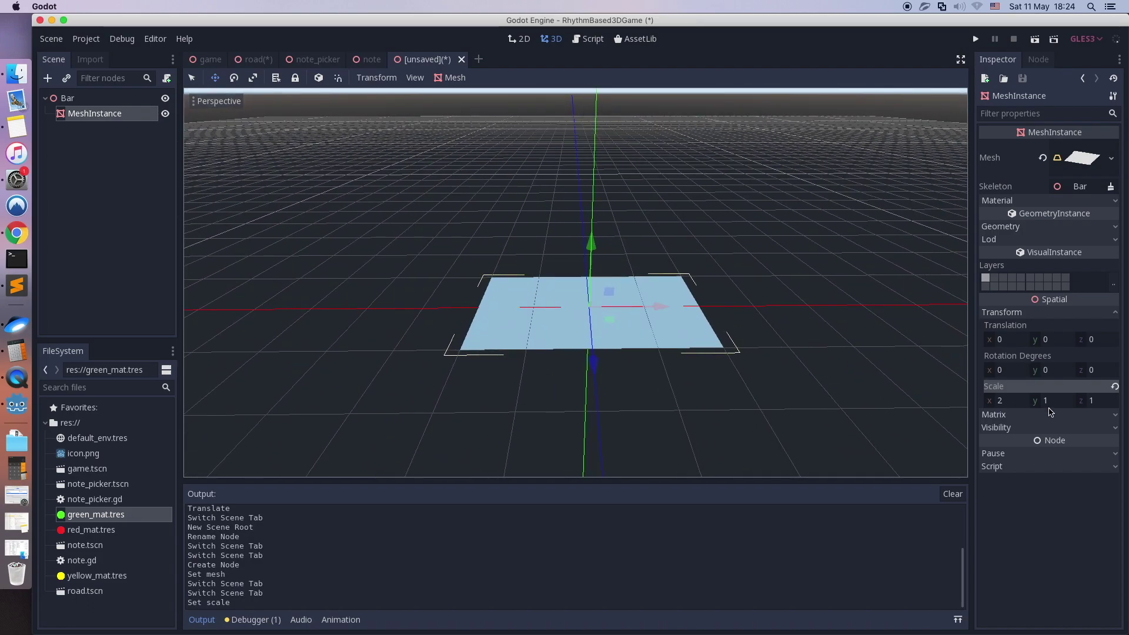
click(1081, 400)
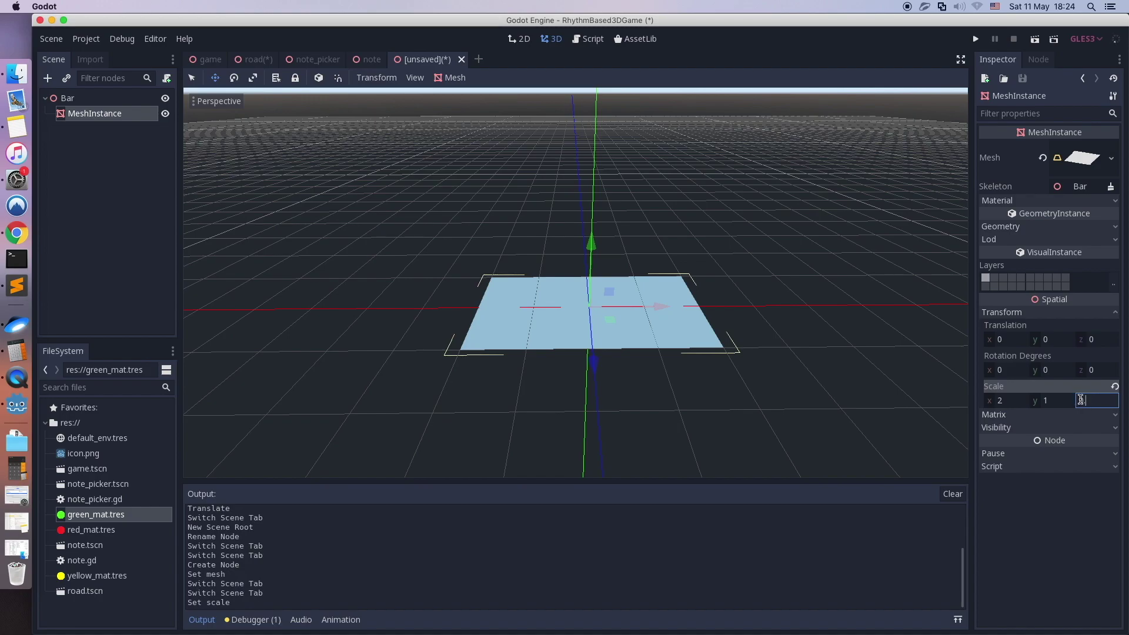
text(0.1)
key(Return)
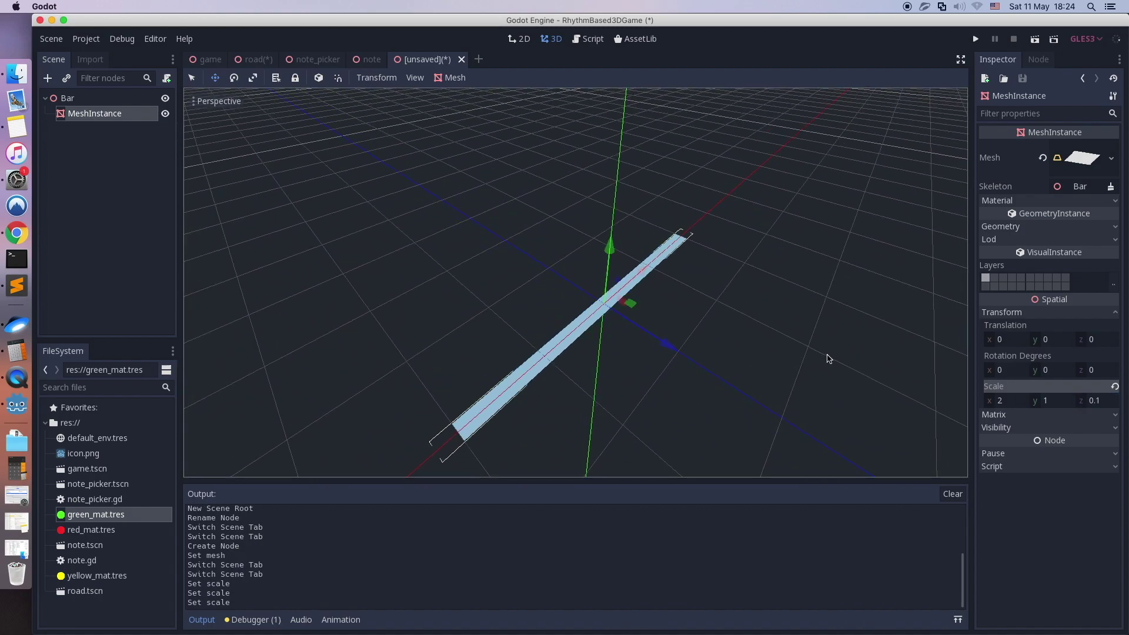
Step: Expand the mesh's material slots and open the options for Material 0
click(828, 359)
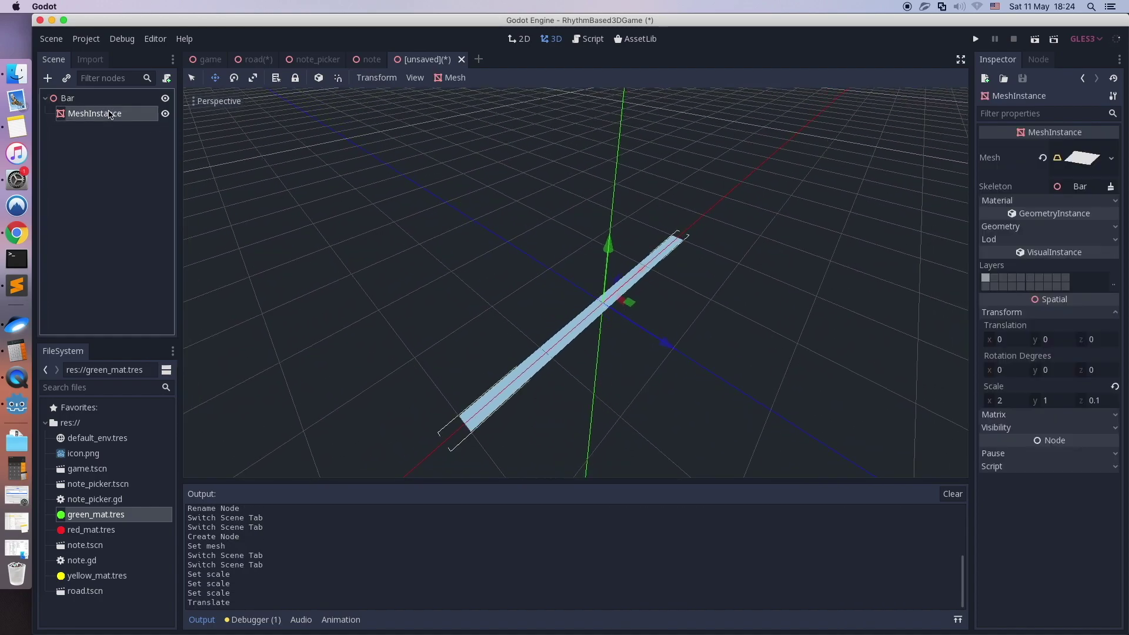
click(1031, 201)
click(1087, 215)
Step: Give the bar strip a new spatial material with a light blue albedo colour
click(1077, 247)
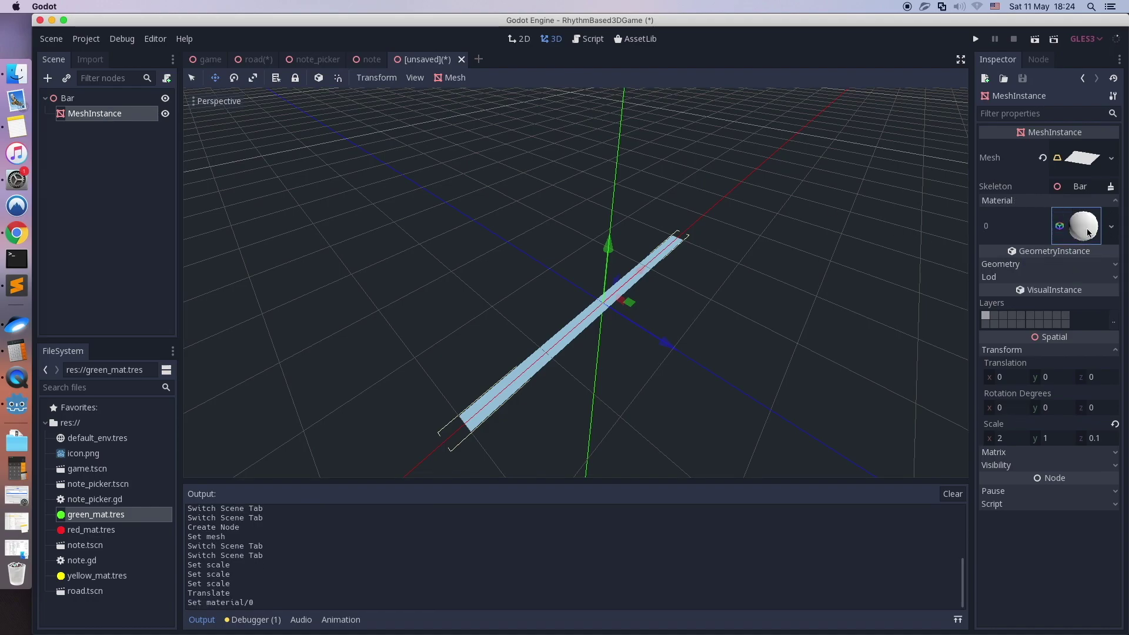
click(1088, 232)
scroll(1038, 285, down, 5)
click(1021, 301)
click(1072, 318)
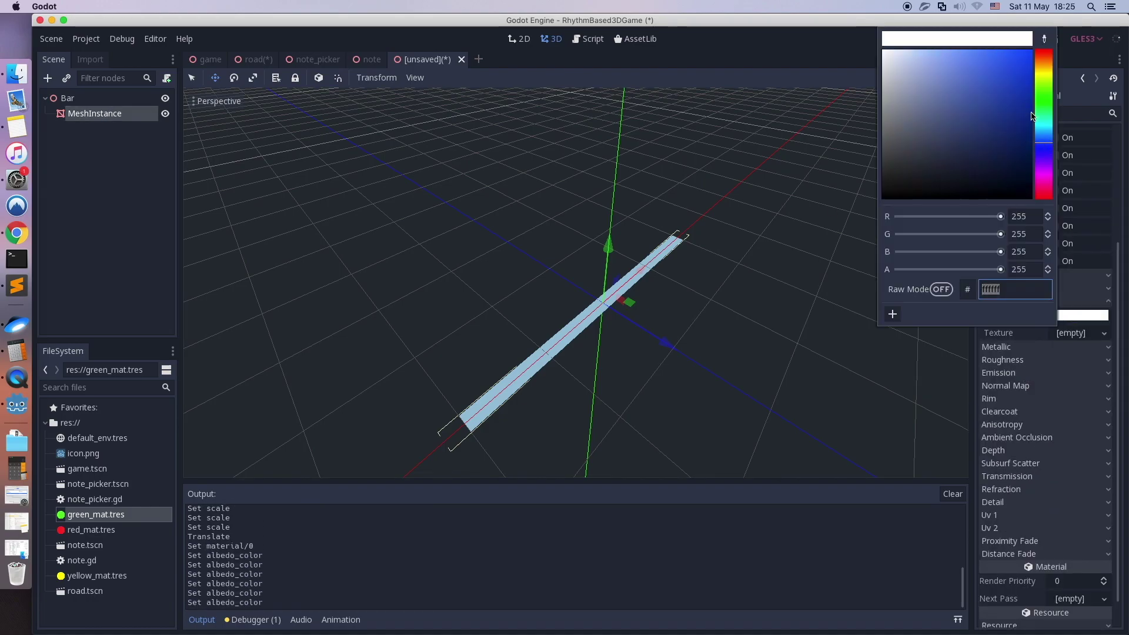
drag(1000, 62, 941, 52)
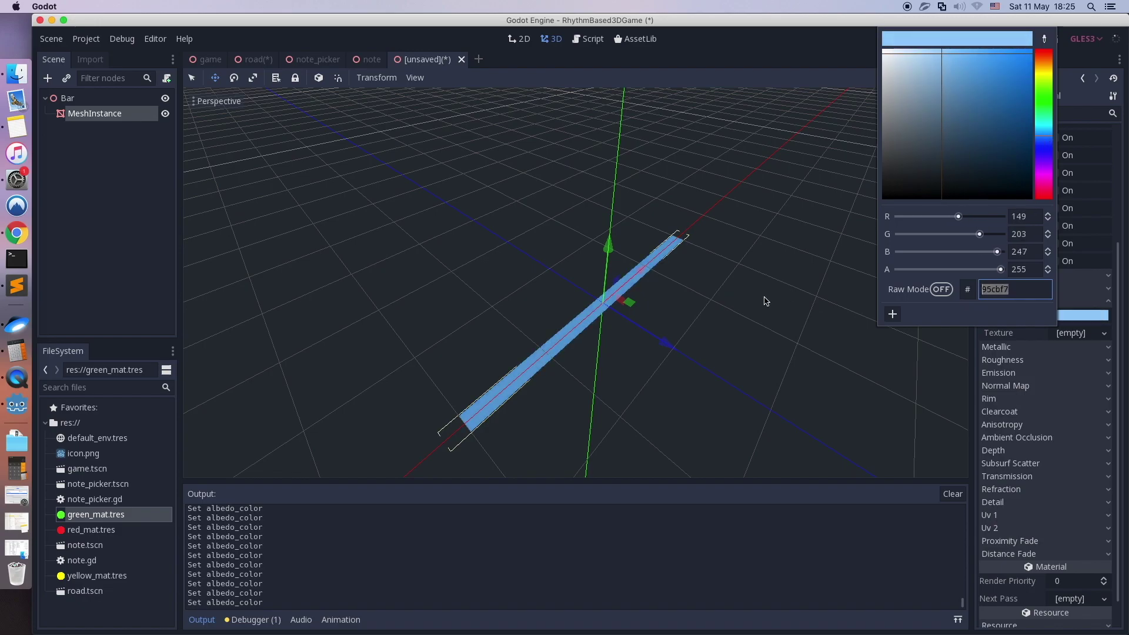
click(715, 292)
drag(716, 292, 606, 363)
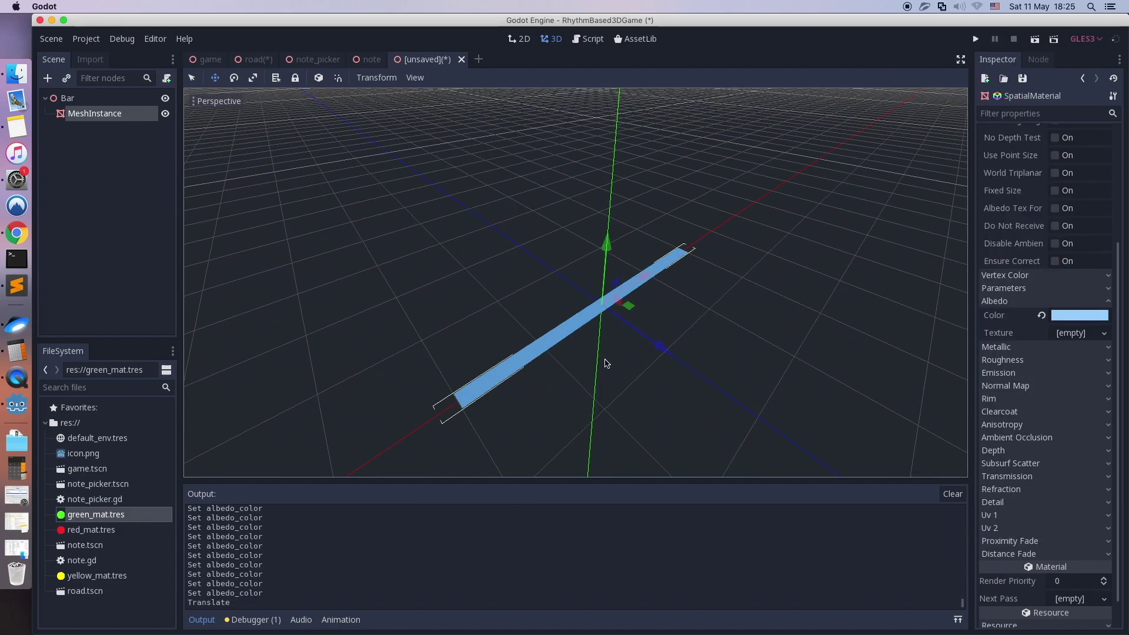
Step: Save the scene as bar.tscn
key(ctrl+s)
key(Return)
middle_drag(605, 360, 768, 303)
Step: Reset the MeshInstance translation to 0, 0, 0
click(121, 110)
click(1017, 383)
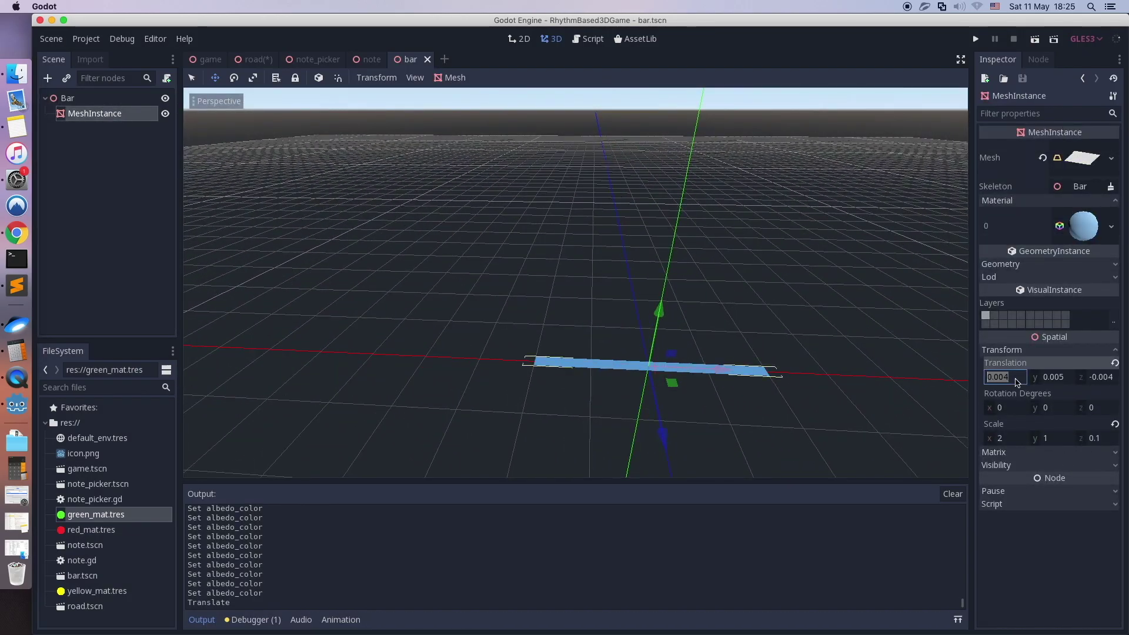
text(0)
key(Tab)
text(0)
key(Tab)
text(0)
key(Return)
Step: Raise the strip to y translation 0.005, save bar.tscn, and bring up the Road scene
scroll(909, 430, up, 2)
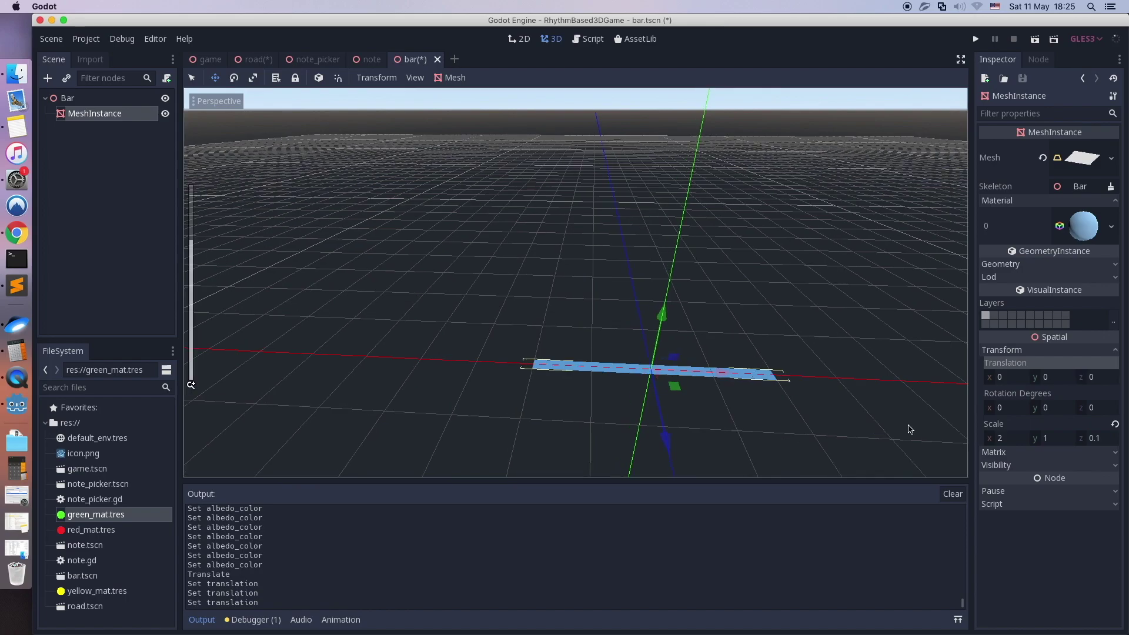
click(1054, 378)
text(.005)
key(Return)
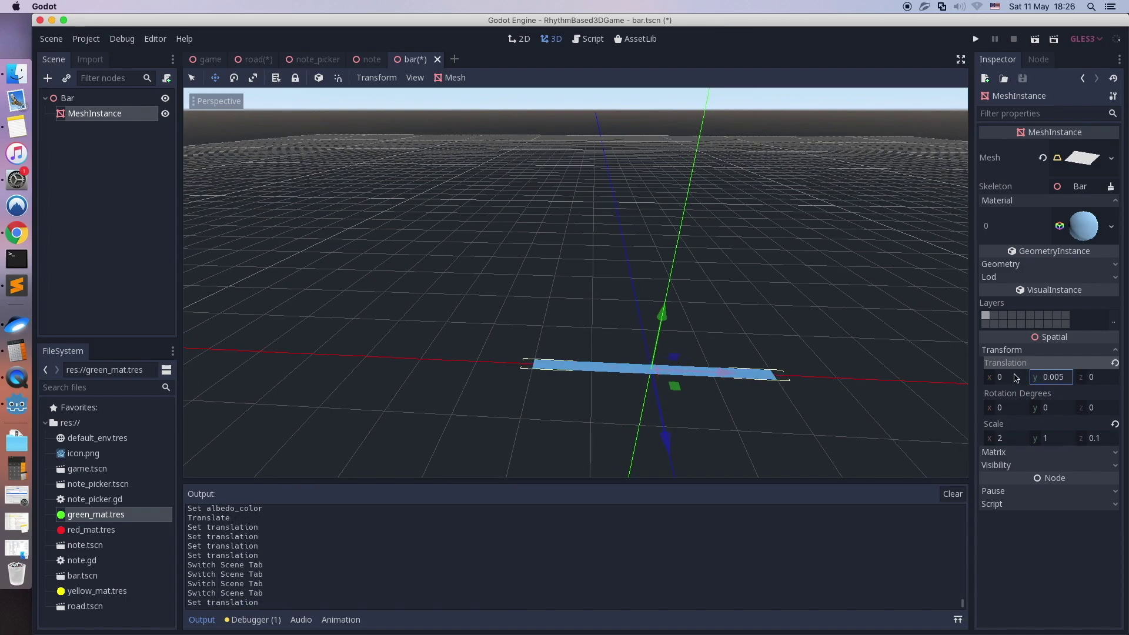
key(super+s)
middle_drag(523, 262, 537, 266)
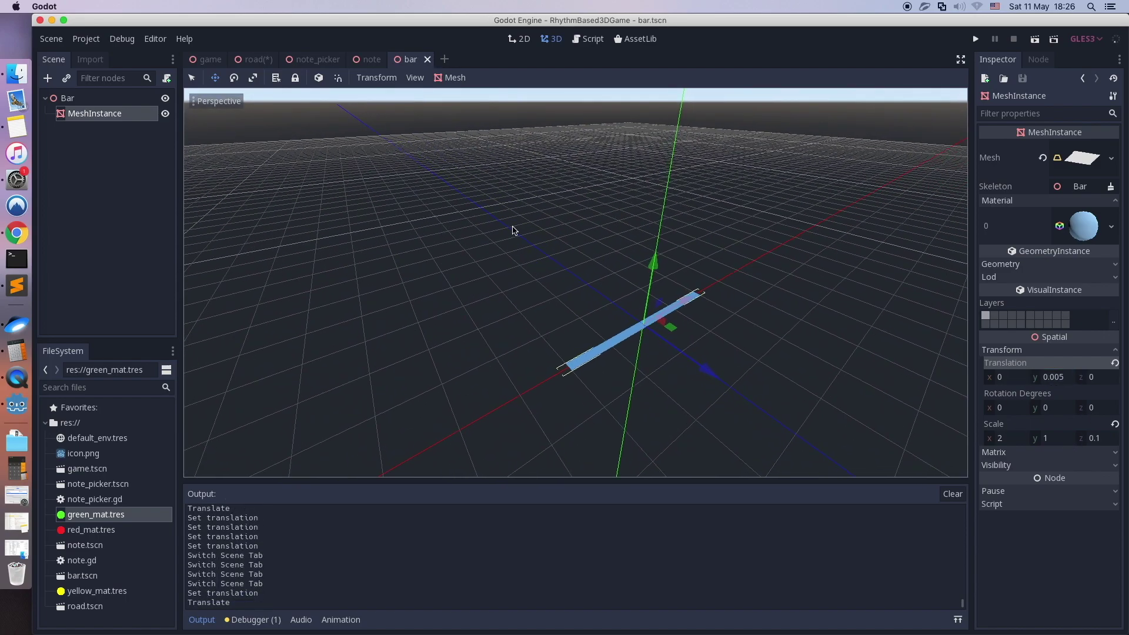
click(255, 59)
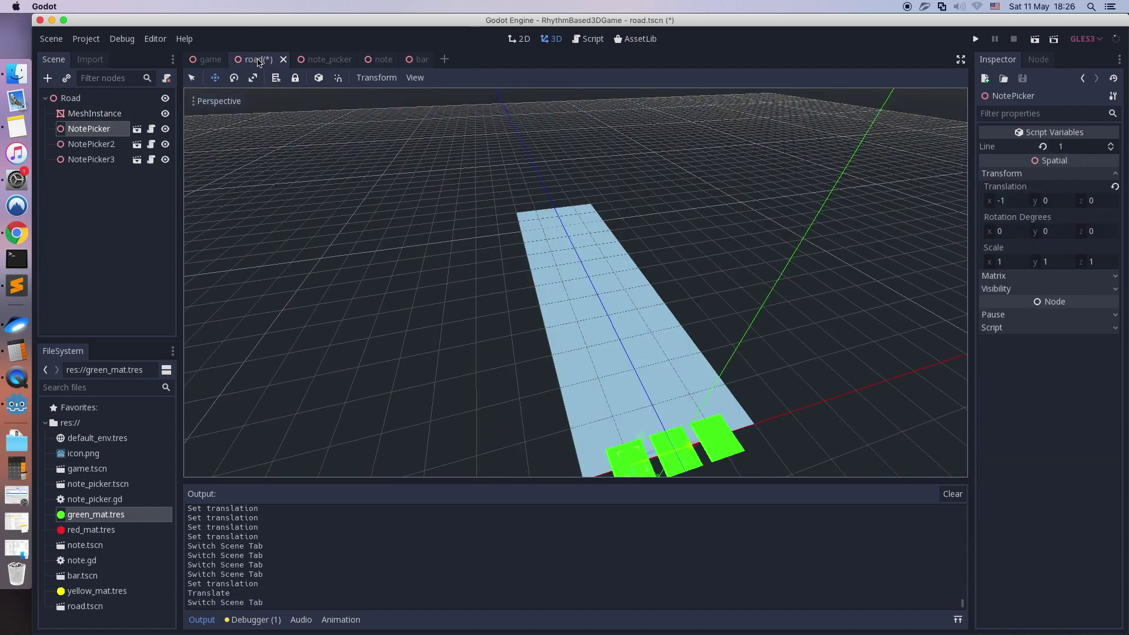
Step: Instance bar.tscn under the Road root and slide it along the road's length
click(105, 114)
click(88, 100)
click(66, 78)
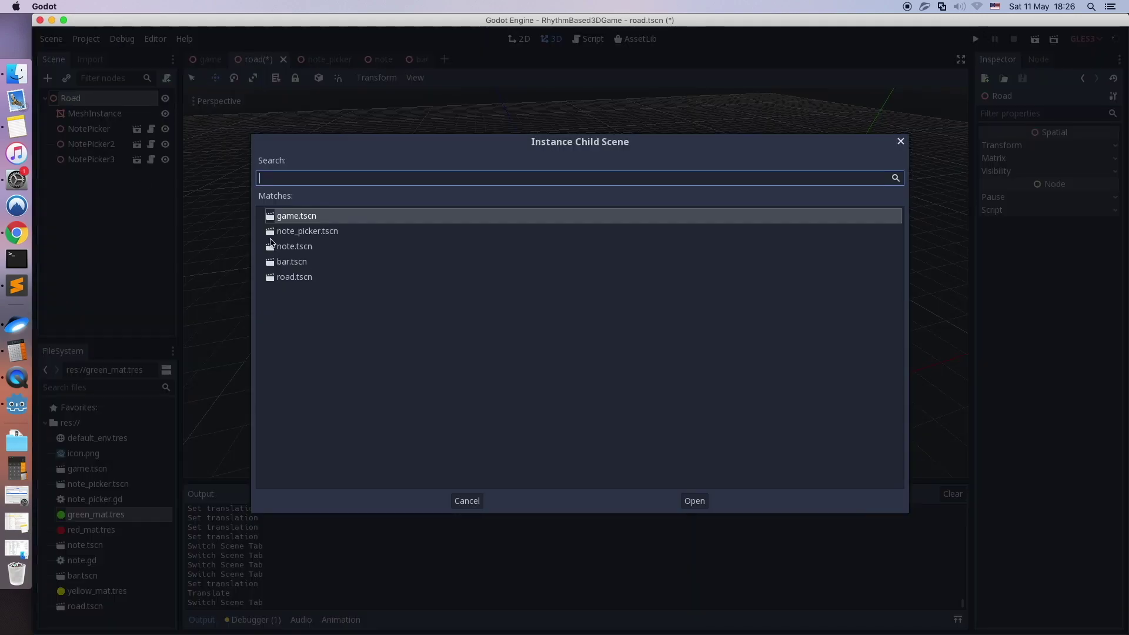
double_click(297, 262)
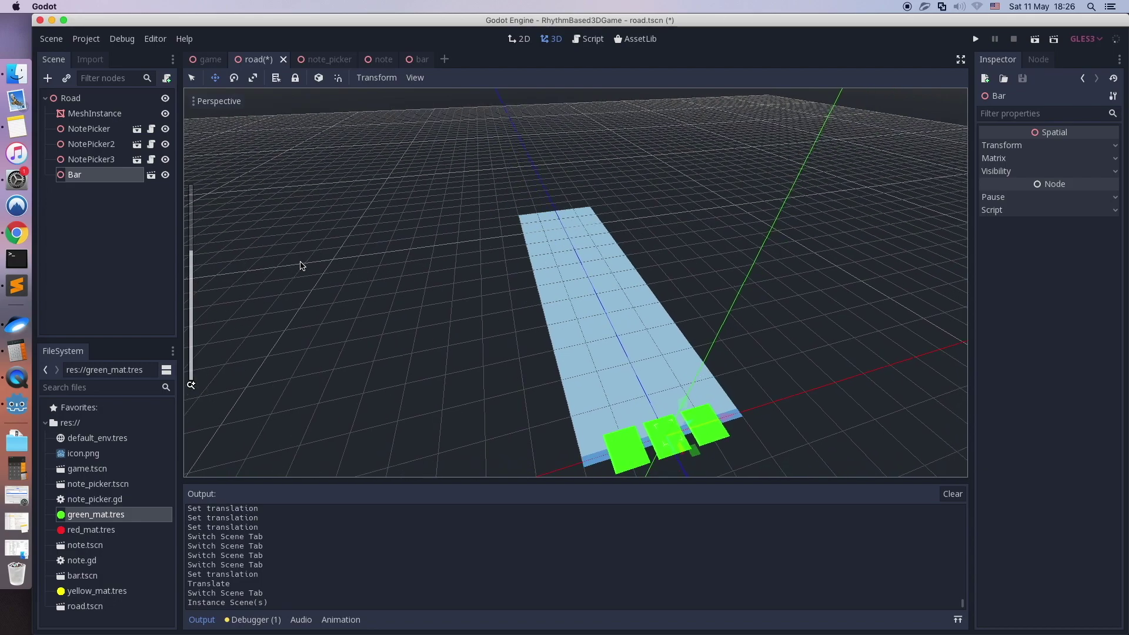
middle_drag(300, 266, 699, 377)
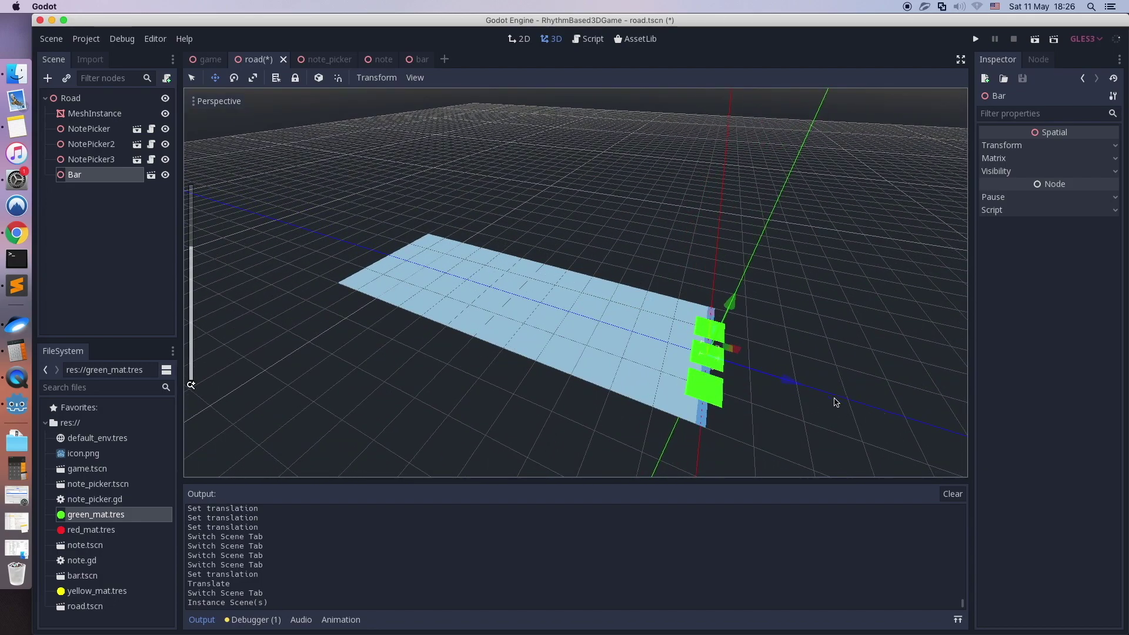
drag(791, 383, 575, 346)
scroll(798, 327, up, 3)
scroll(798, 327, down, 3)
middle_drag(870, 309, 605, 320)
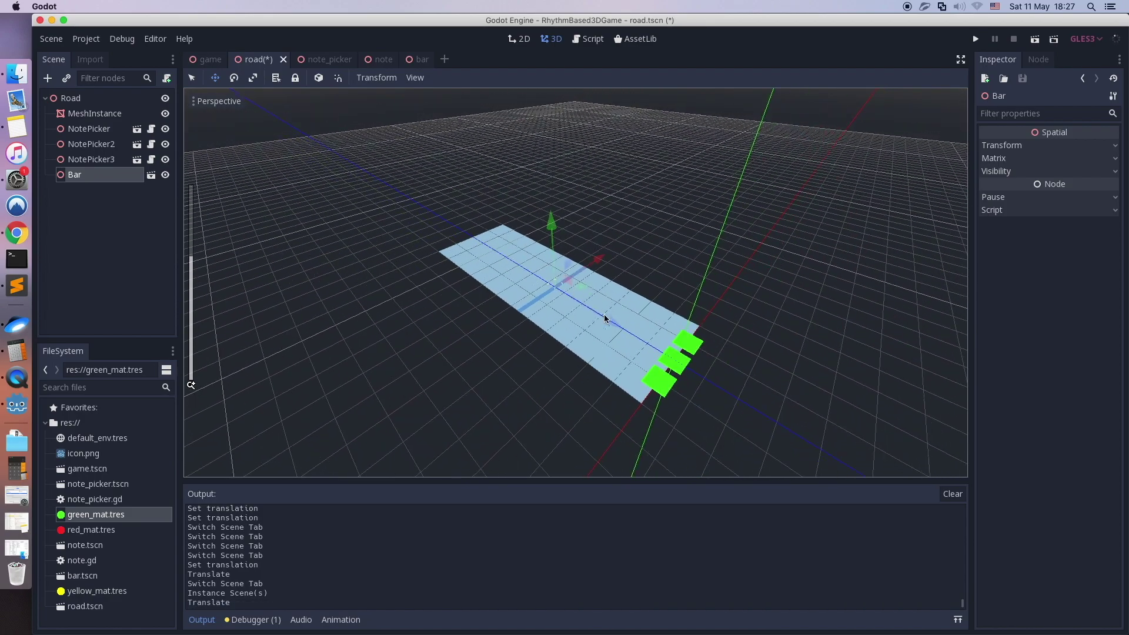
drag(718, 389, 753, 397)
Step: Run the game and test the green, red and yellow pickers with A, S and D
click(975, 42)
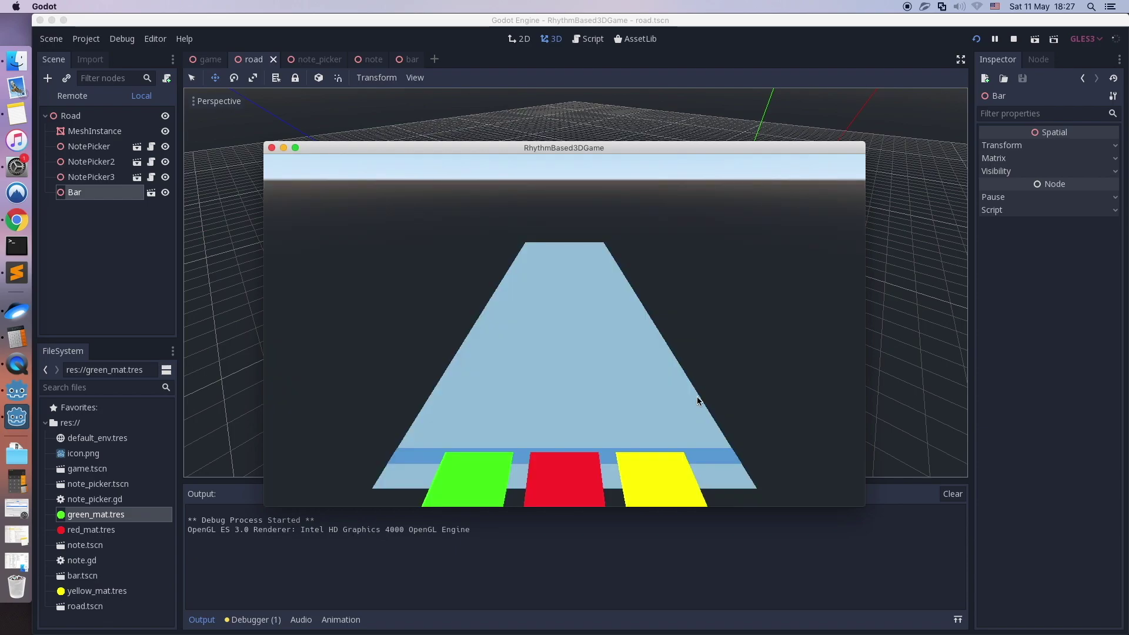
key(a)
key(s)
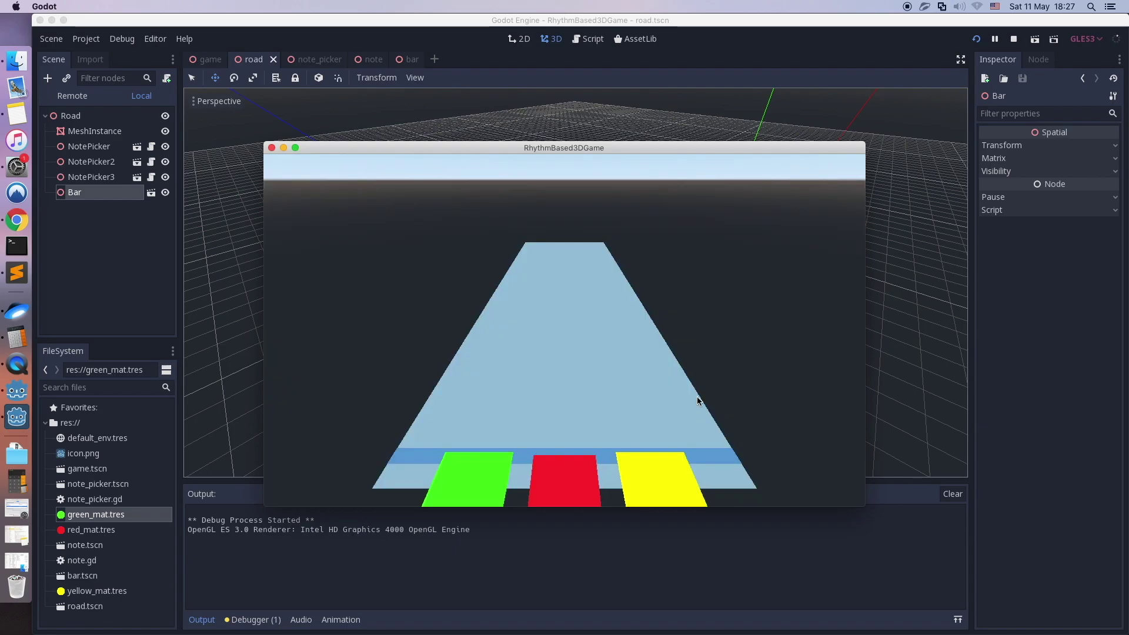
key(d)
key(s)
key(a)
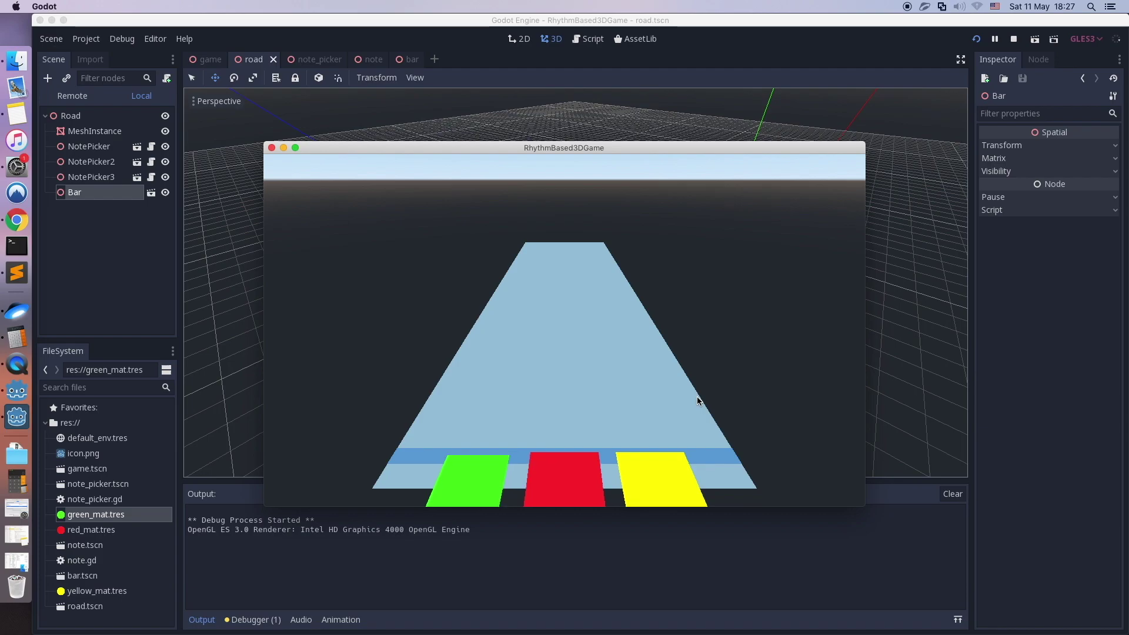
key(d)
key(s)
click(272, 147)
Step: Delete the test Bar node, save the Road scene, and return to the bar scene
scroll(272, 151, up, 5)
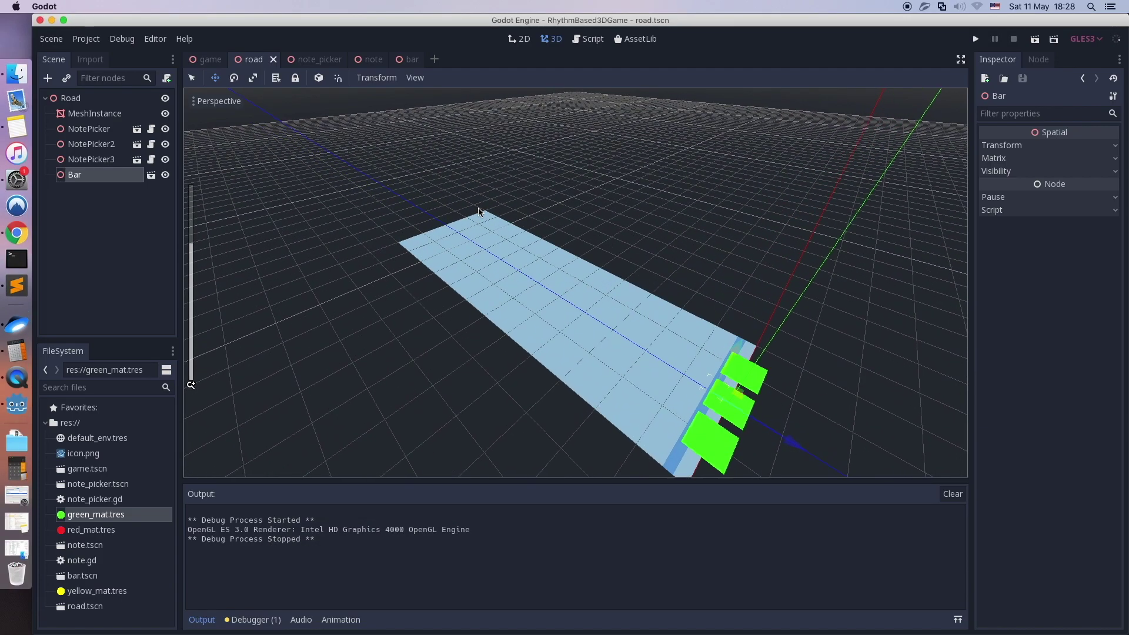
right_click(80, 176)
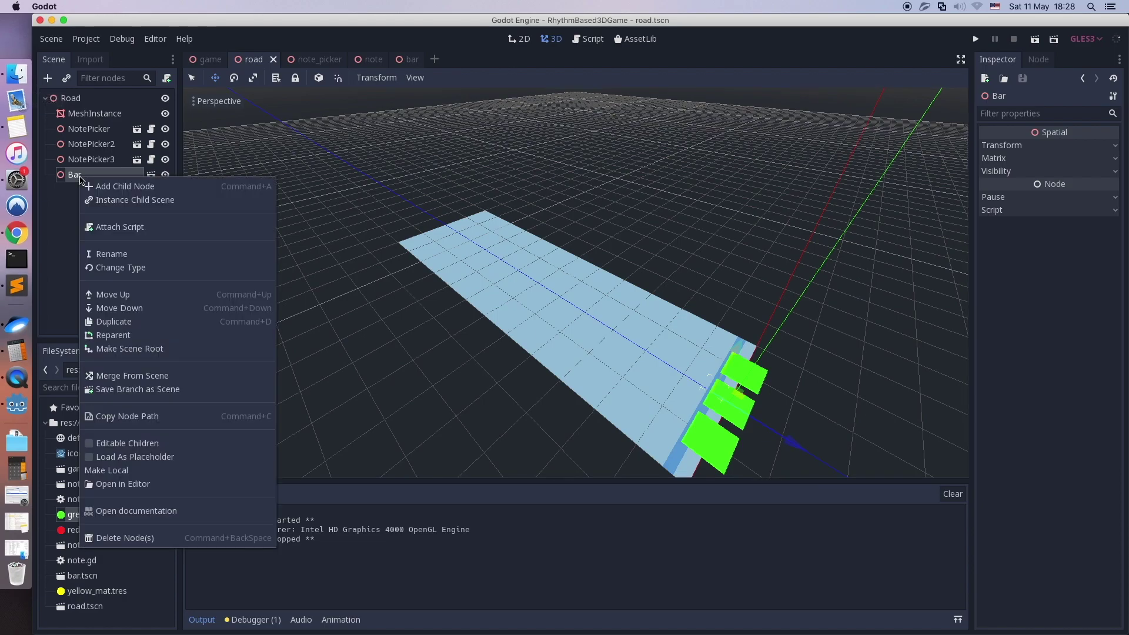
click(184, 539)
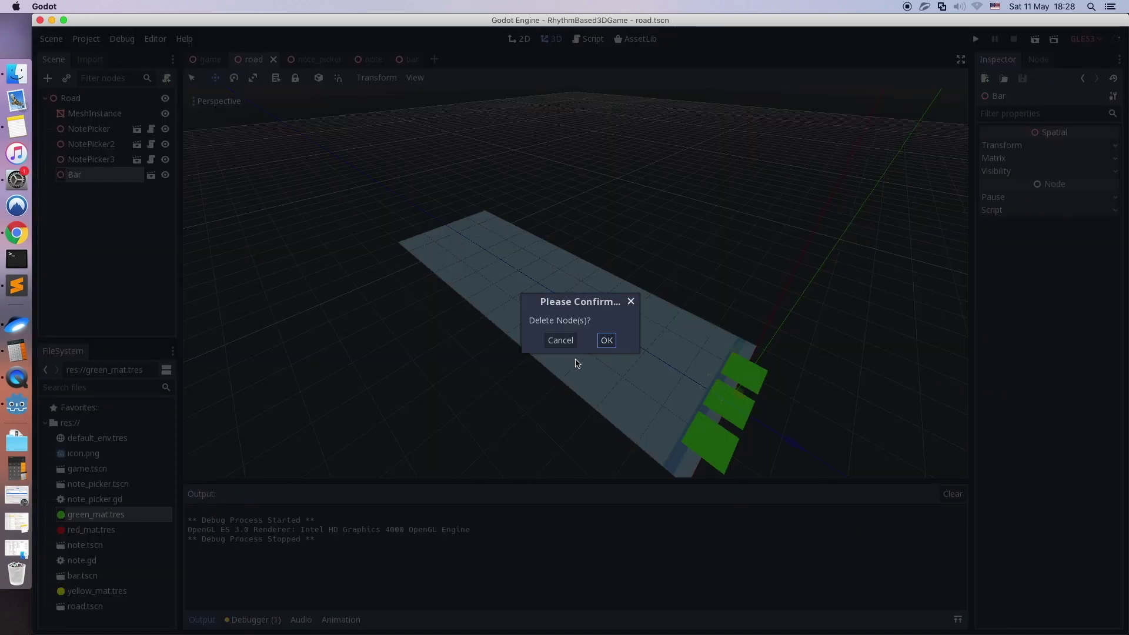
click(604, 341)
key(super+s)
scroll(416, 229, down, 2)
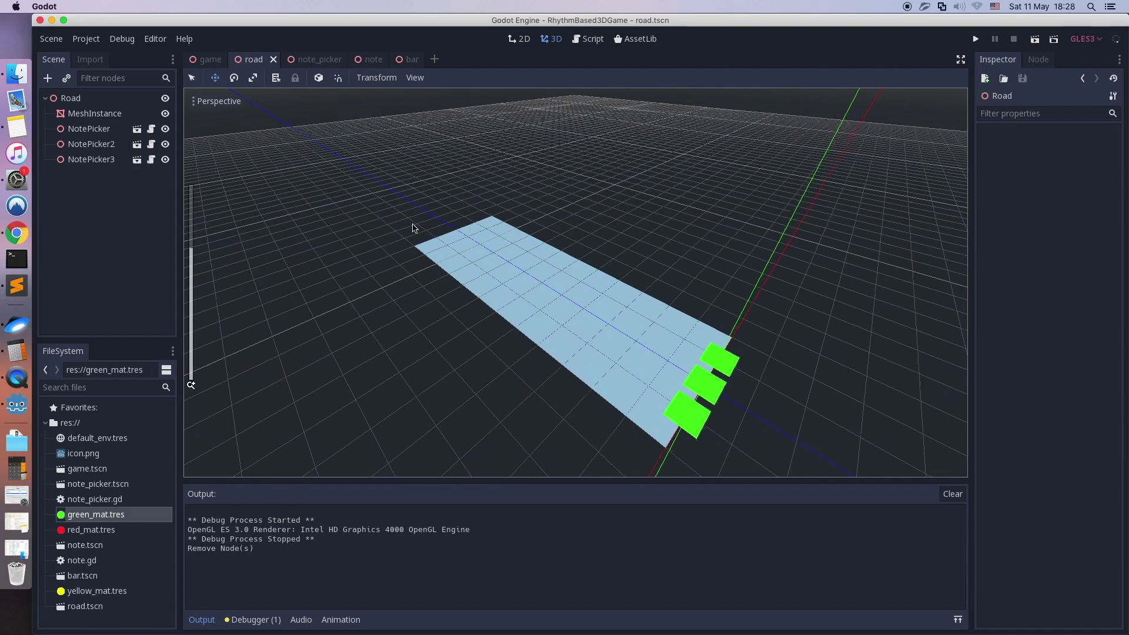
middle_drag(708, 231, 635, 234)
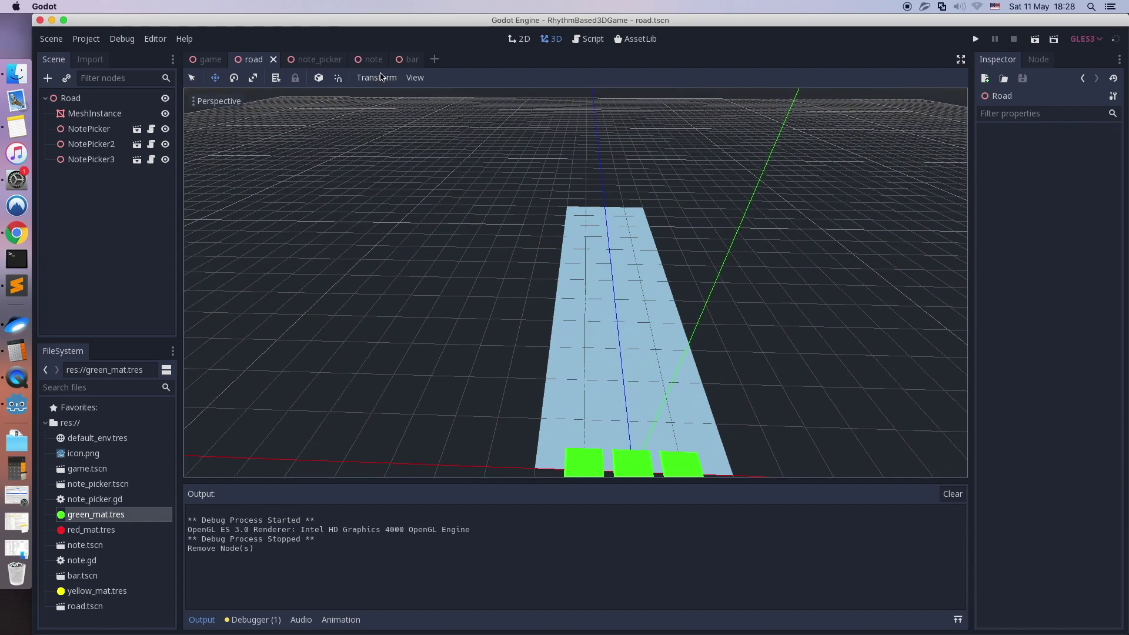
click(411, 60)
Step: Attach a new script, bar.gd, to the Bar root node
click(68, 98)
click(166, 78)
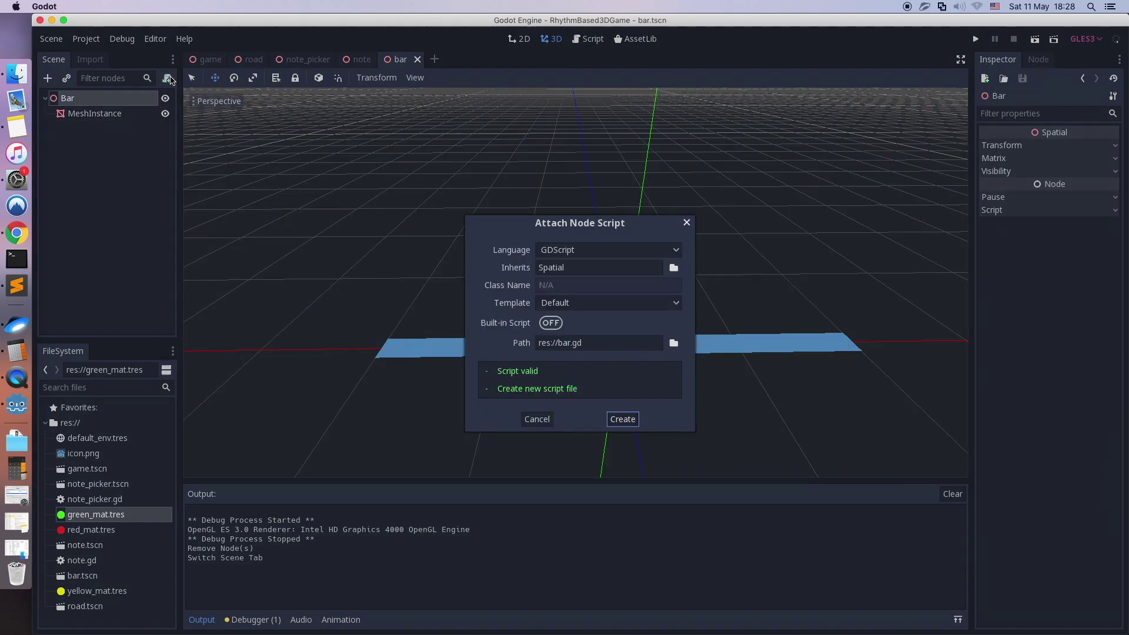
click(623, 419)
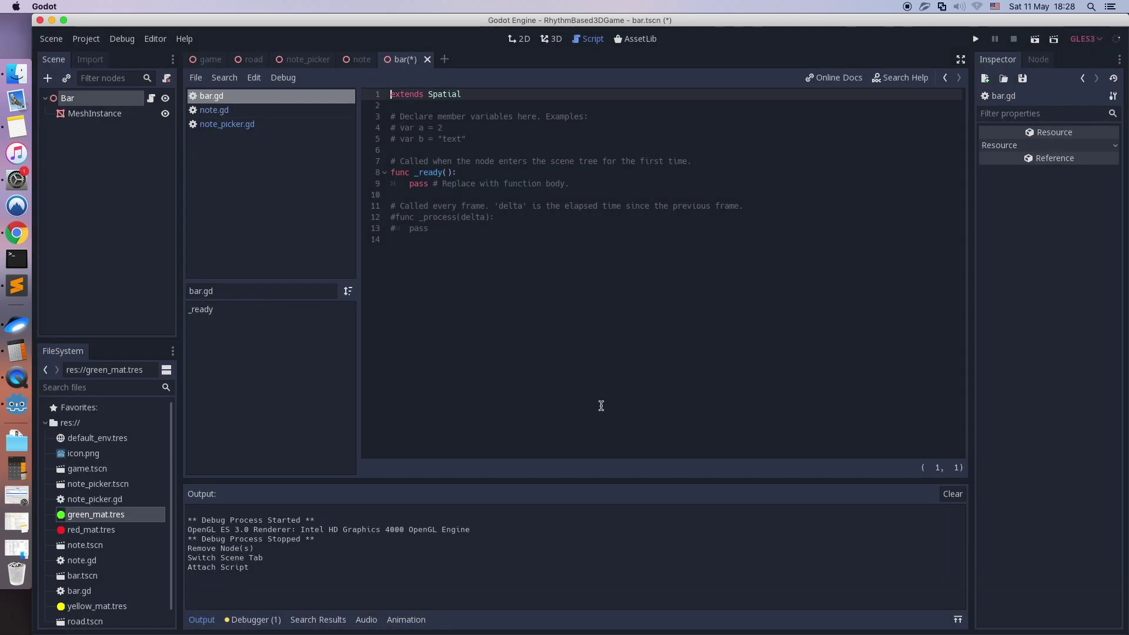
Step: Replace template comments with the notes_data array, remove the _process stub, and start func add_notes()
click(453, 232)
drag(693, 161, 388, 117)
key(BackSpace)
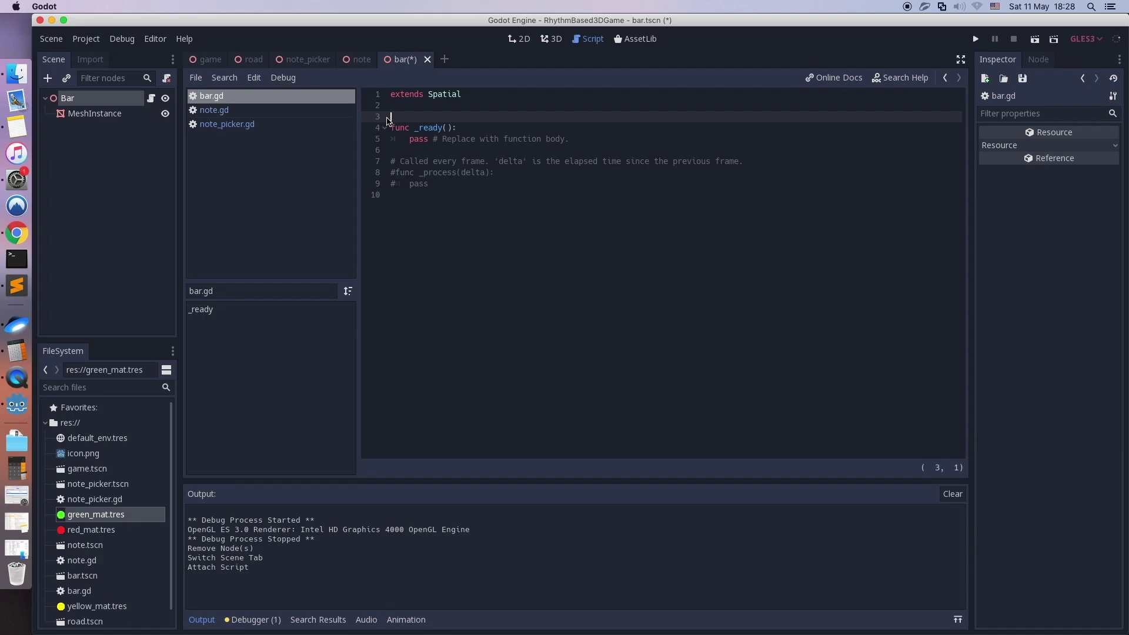
key(Return)
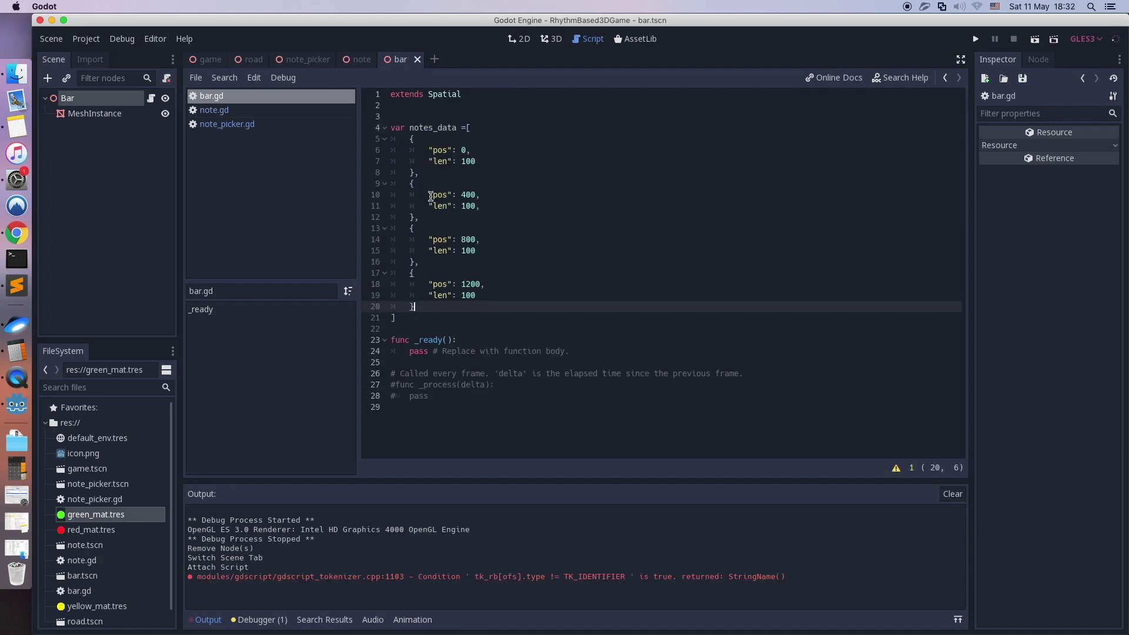
click(469, 129)
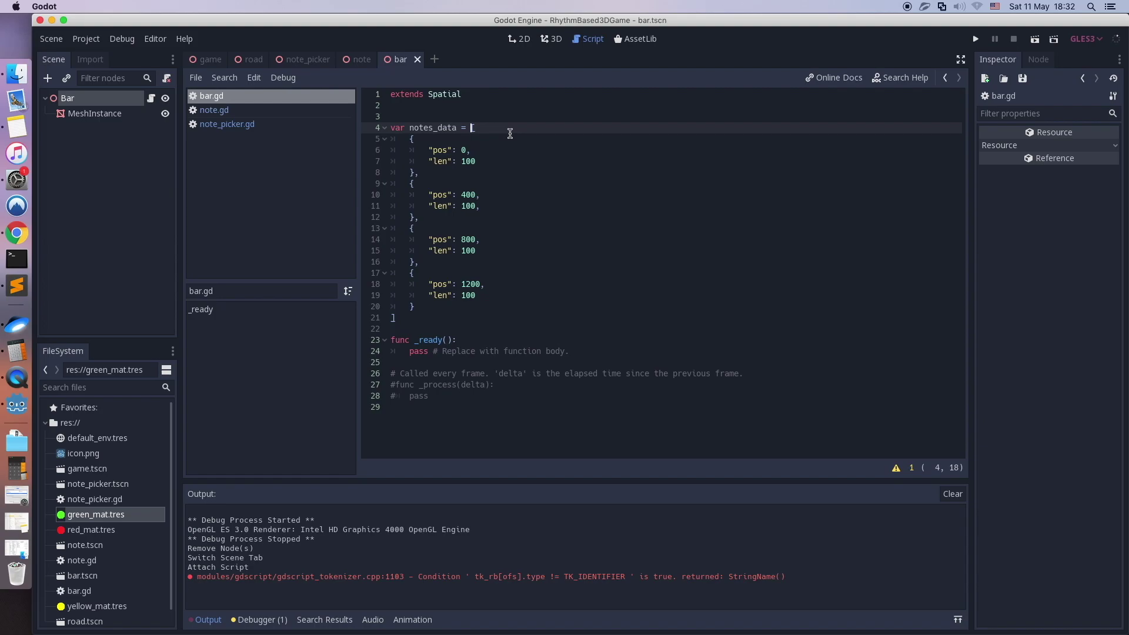
click(411, 397)
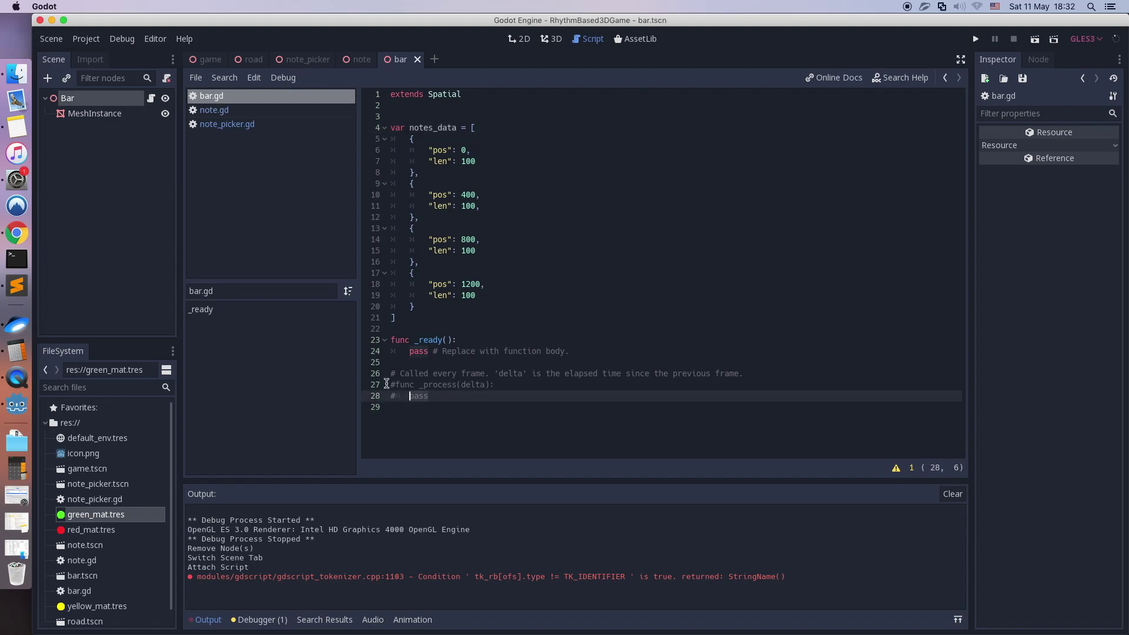
drag(429, 396, 379, 376)
key(BackSpace)
text(f)
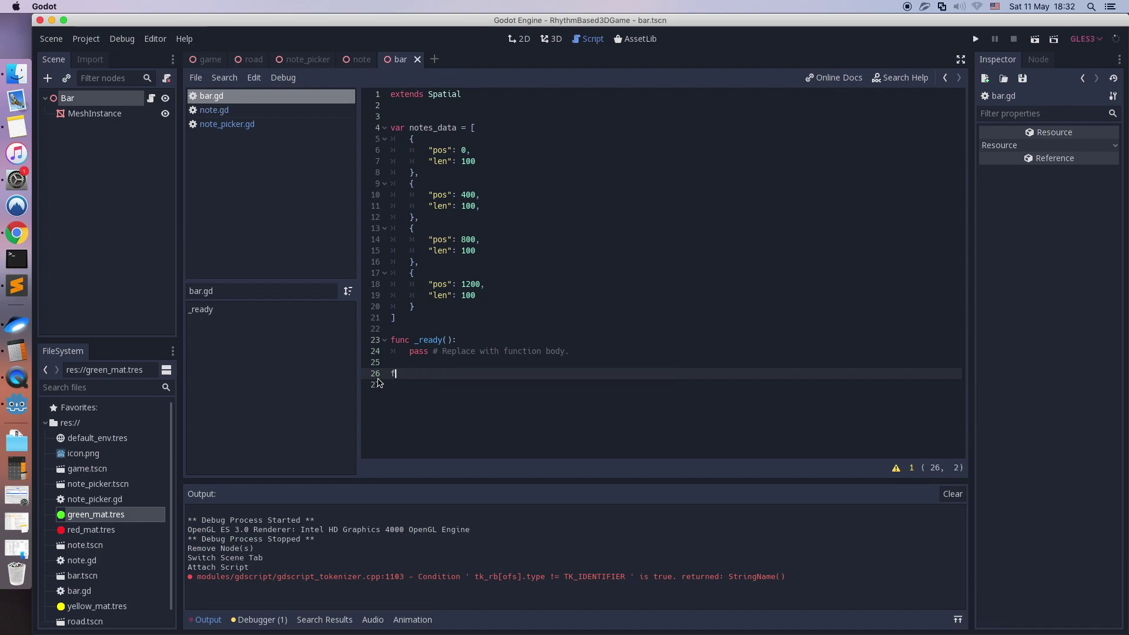
text(unc add)
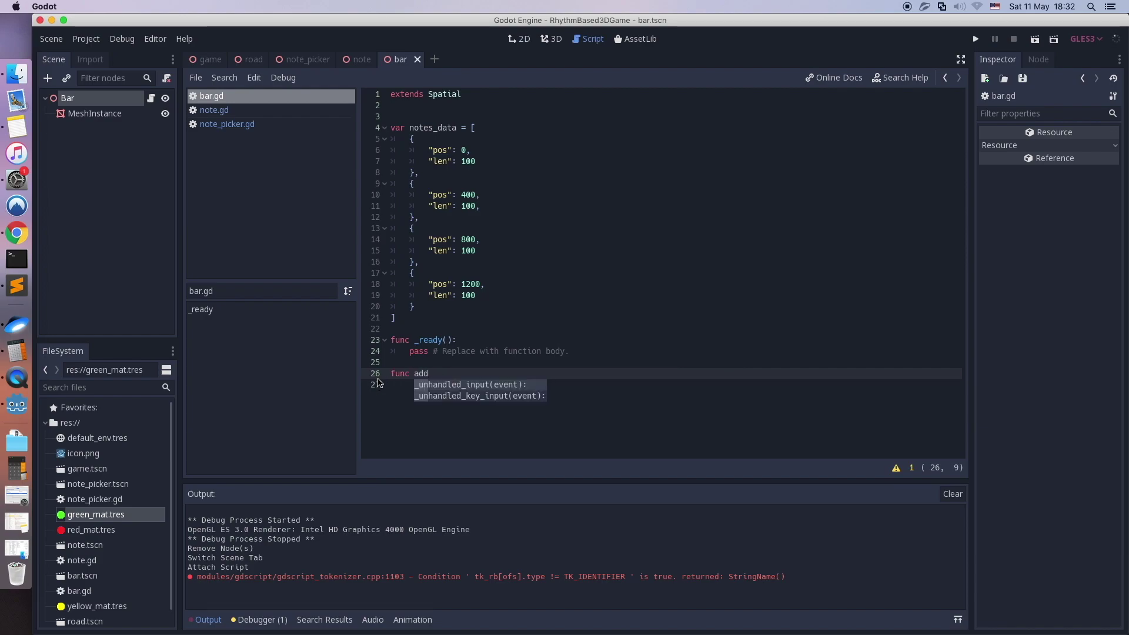
text(_note)
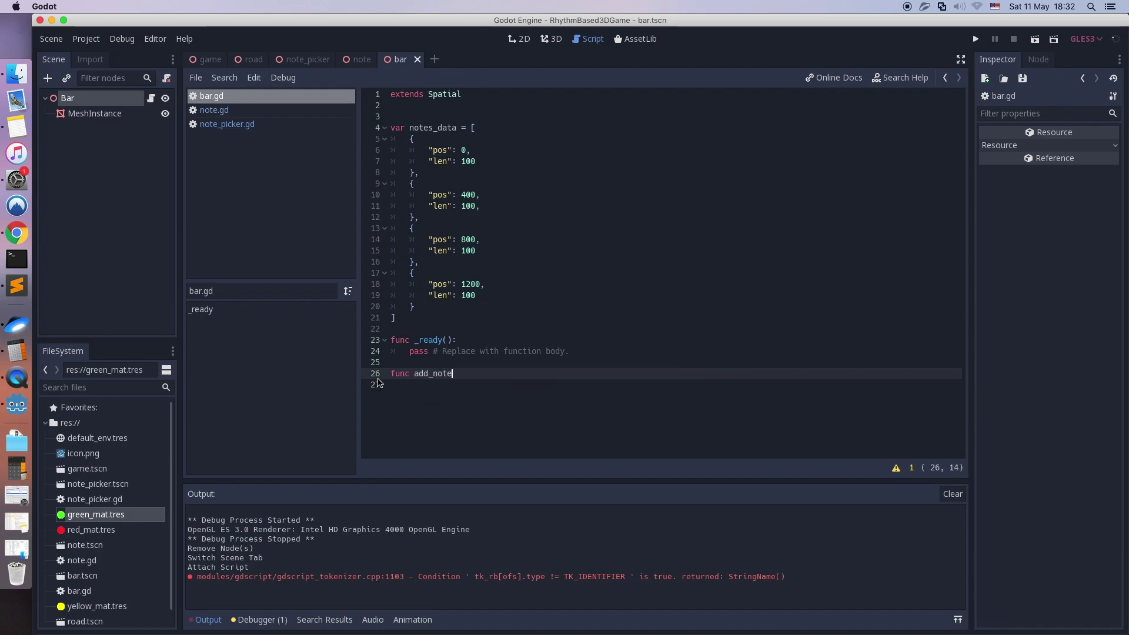
text(s():)
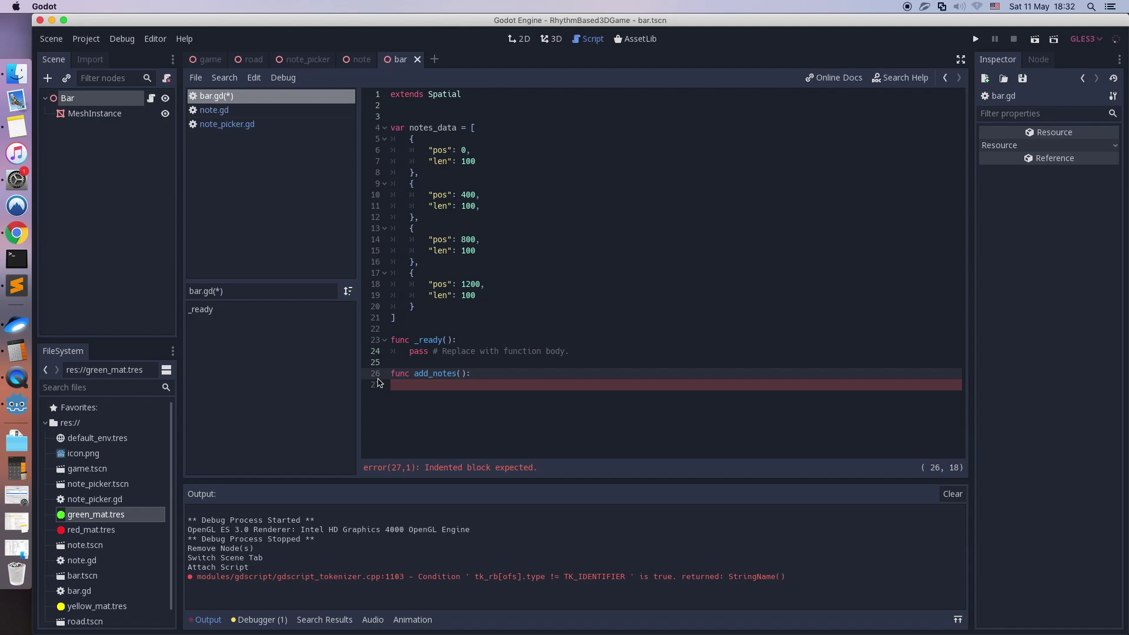
Step: Give add_notes() a for loop over notes_data with a pass placeholder
key(Return)
text(for note_data in)
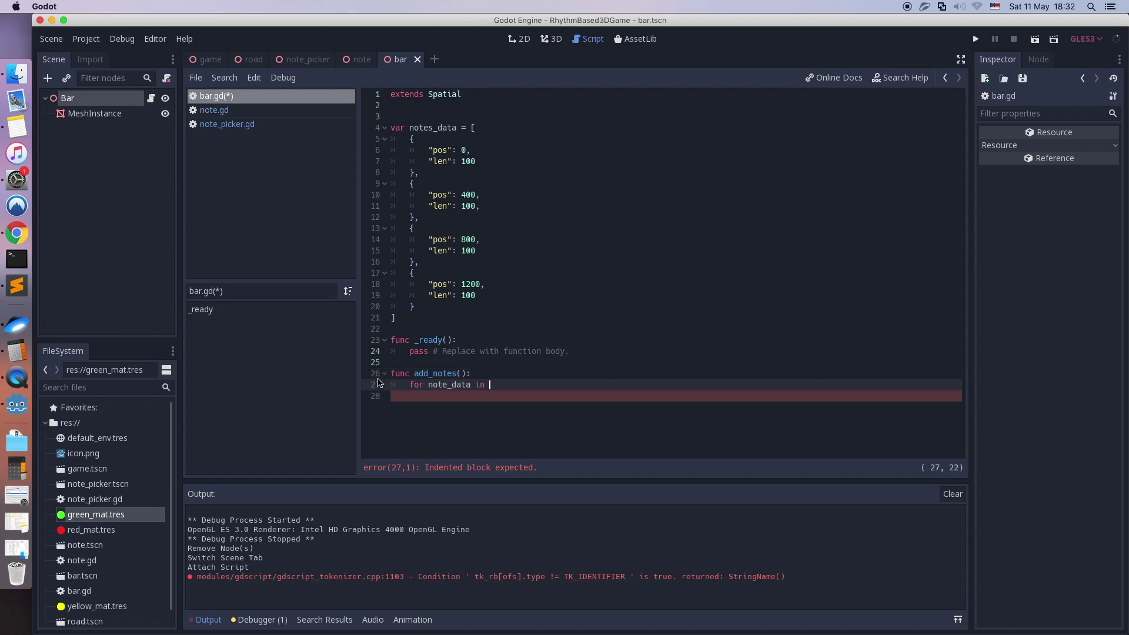
text( notes_data:)
key(Return)
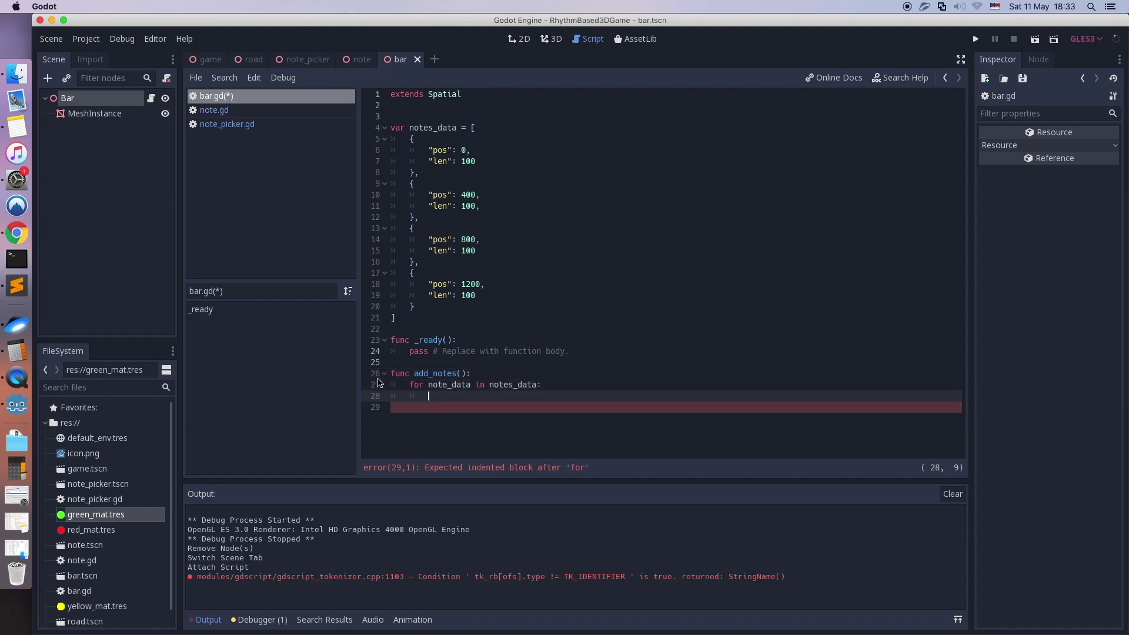
text(pass)
Step: Add var note_scn = preload("res://note.tscn") near the top of bar.gd
click(469, 101)
key(Return)
text(var note_scn =)
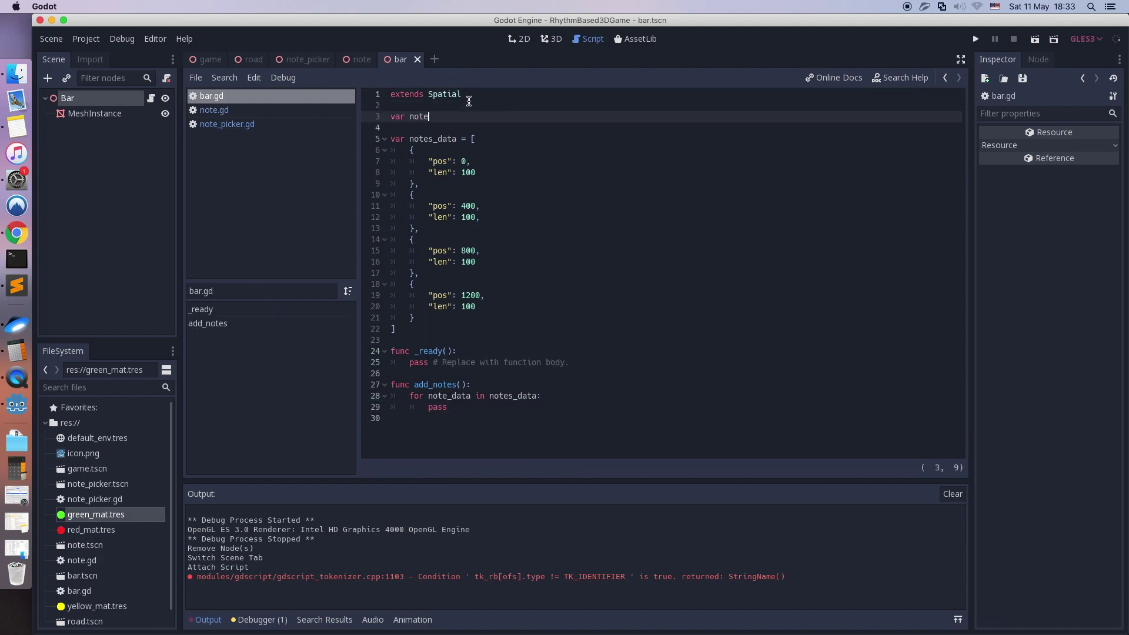
text( preload("res://note.tscn)
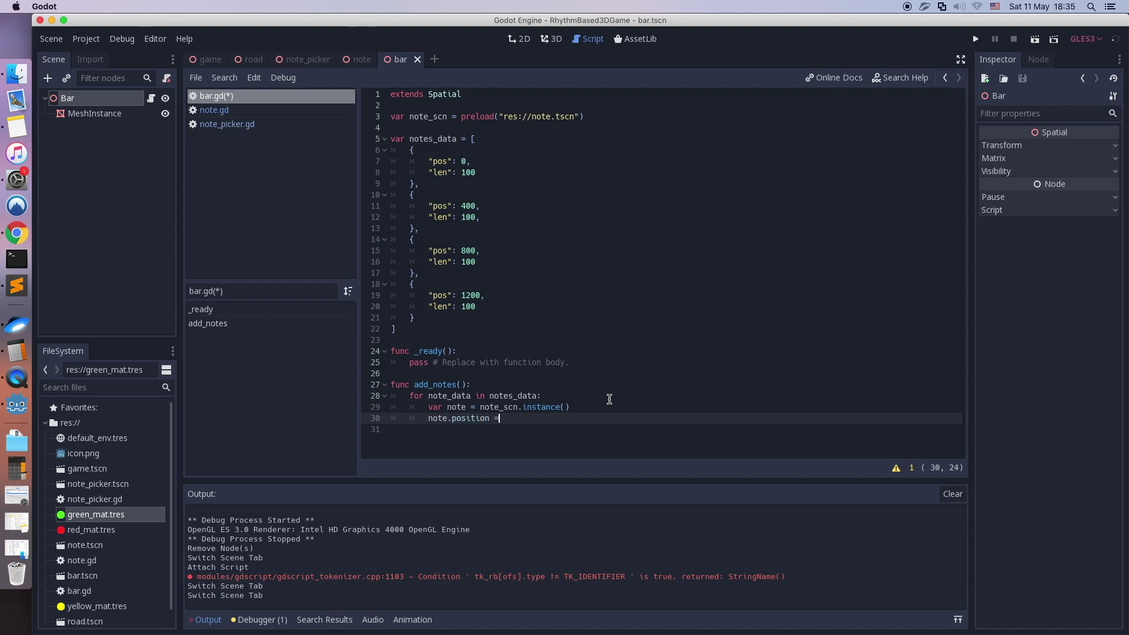
Step: Fill the loop to instance a note from note_data, set note.line, and add_child(note)
text(note_data[)
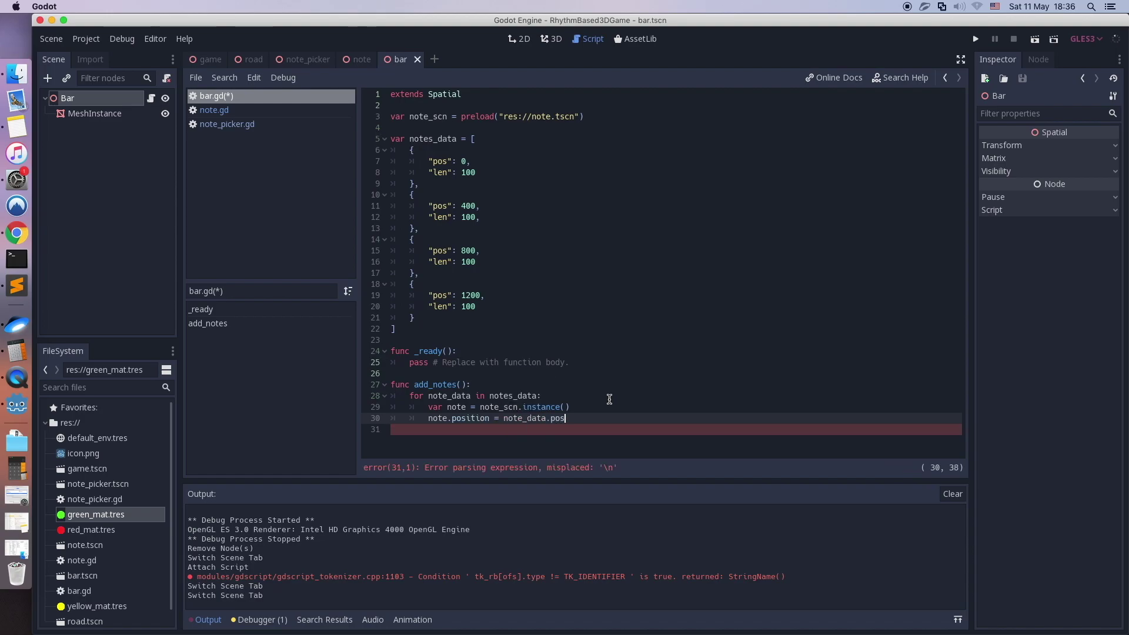
key(Return)
text(add_child(note))
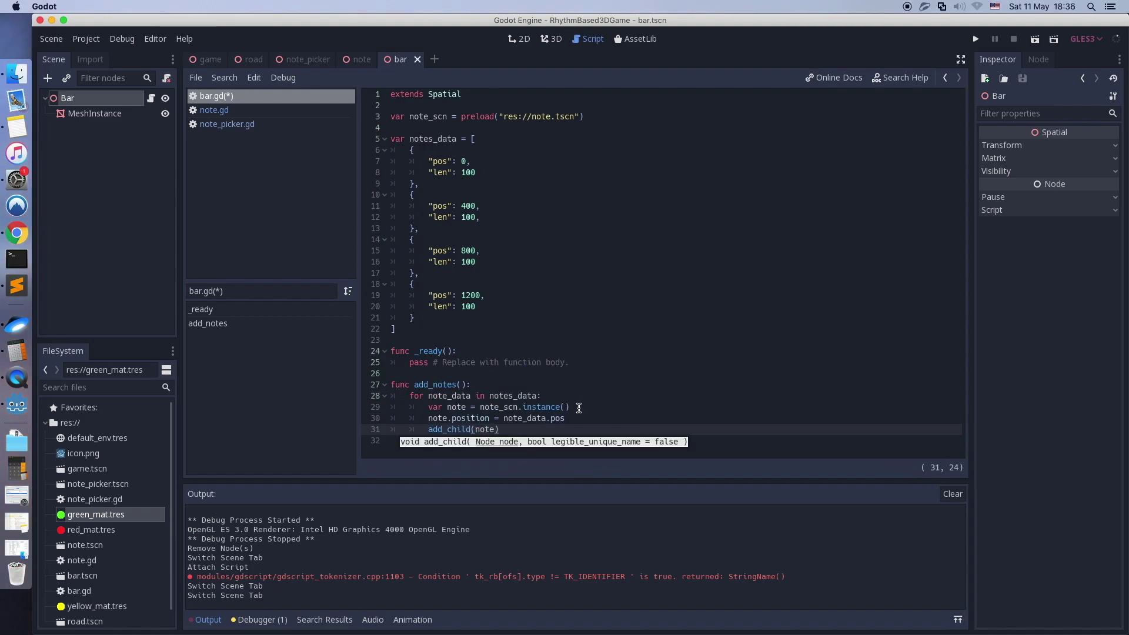
click(579, 407)
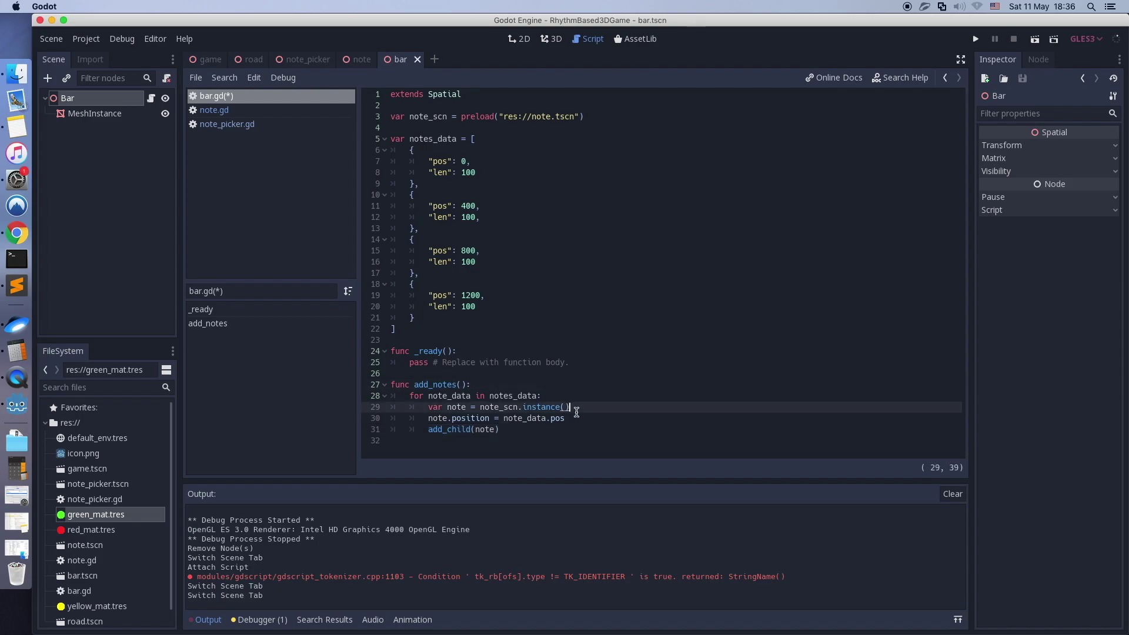
key(Return)
text(note.line = 1)
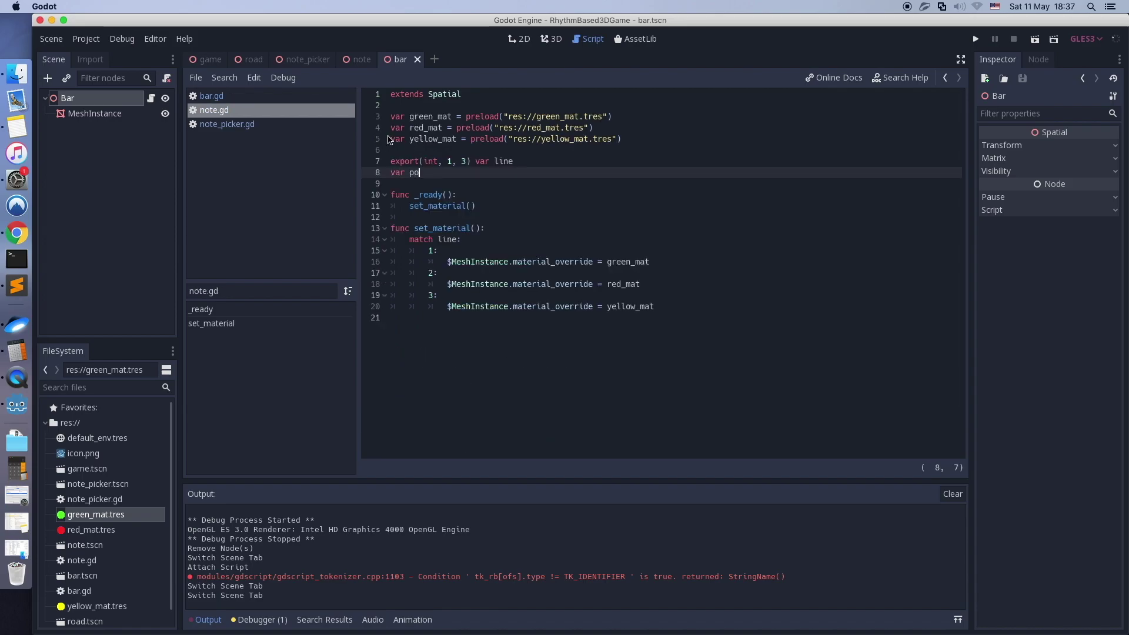
Step: Call set_position() in note.gd's _ready, right after set_material()
text(position)
click(561, 204)
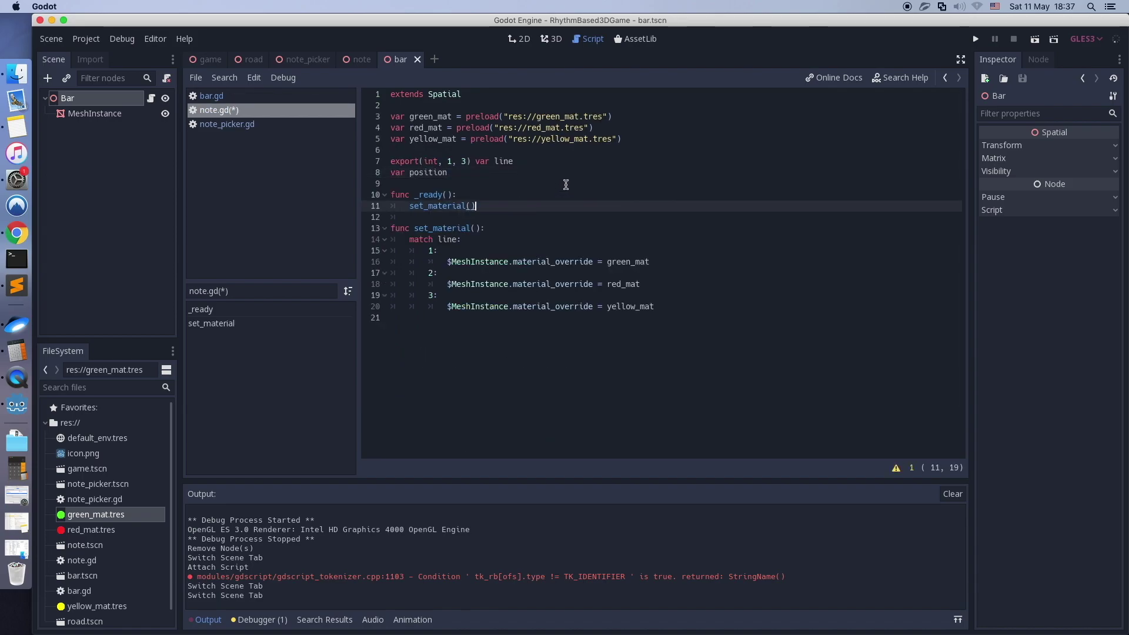
key(Return)
text(set_position())
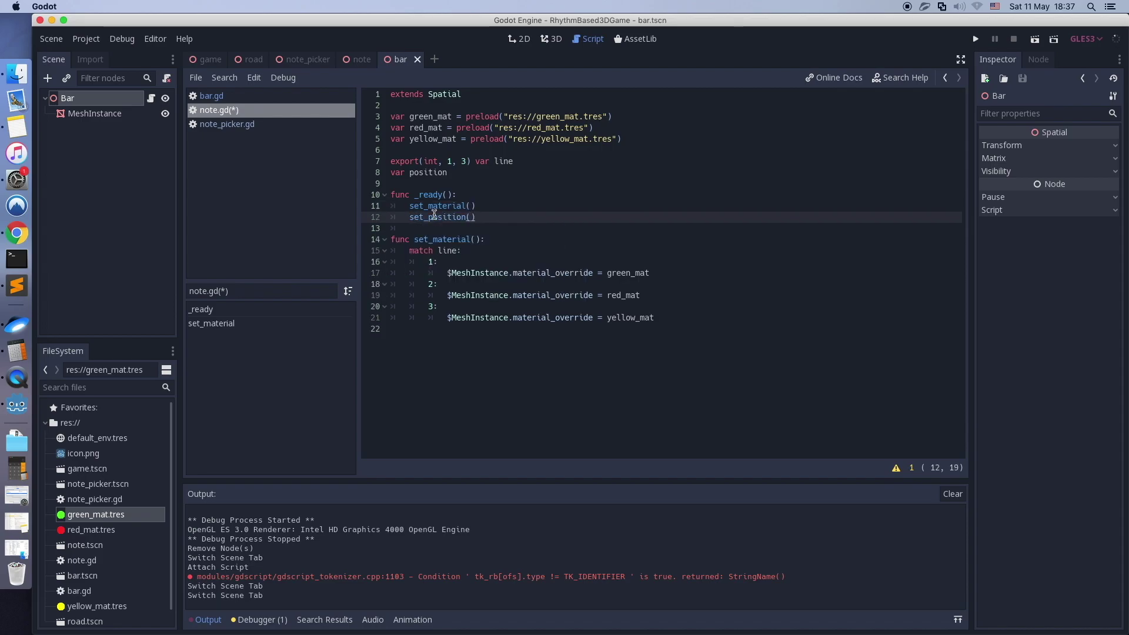
Step: Define func set_position() setting self.translation = Vector3(0,0,position)
click(663, 318)
key(Return)
key(Return)
key(BackSpace)
key(BackSpace)
key(BackSpace)
text(func set_position():)
key(Return)
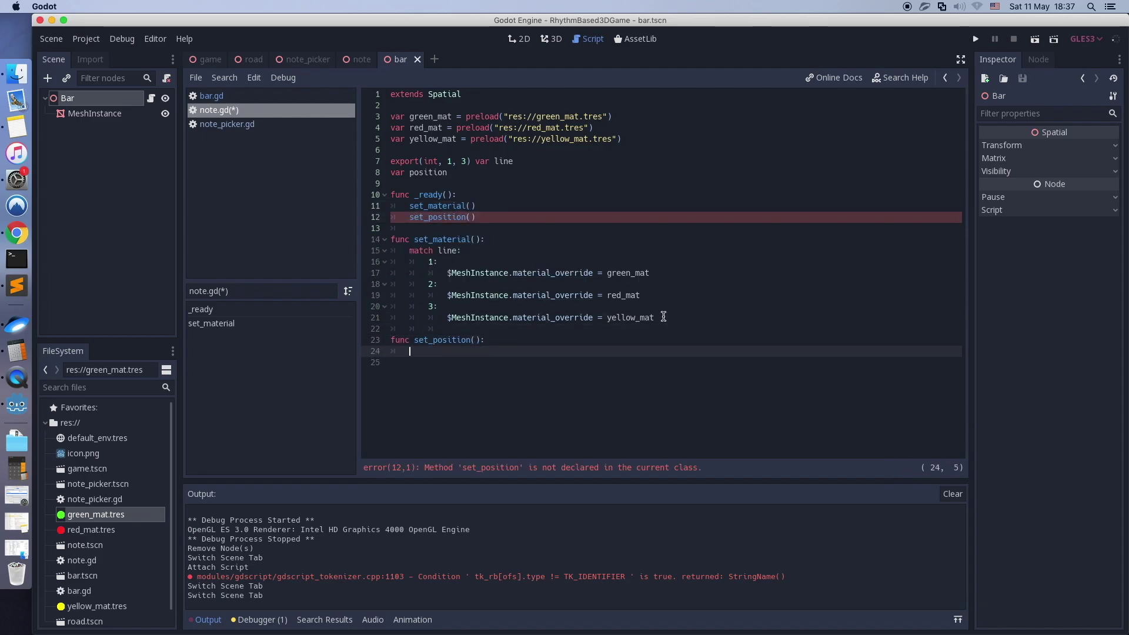
text(self.translation = )
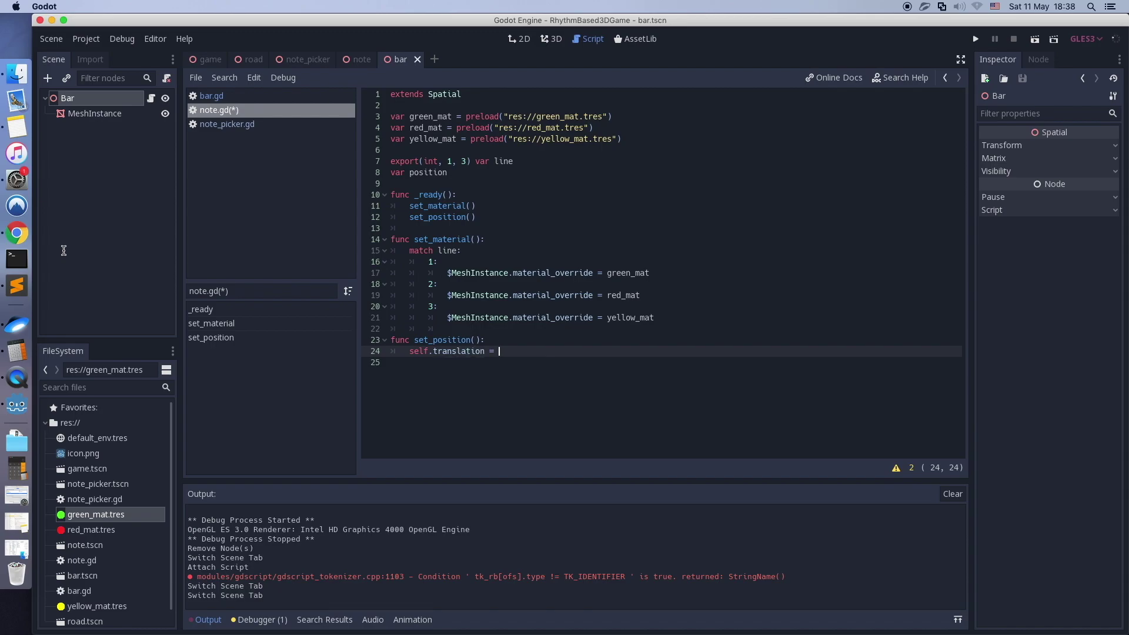
text(Vector3(0)
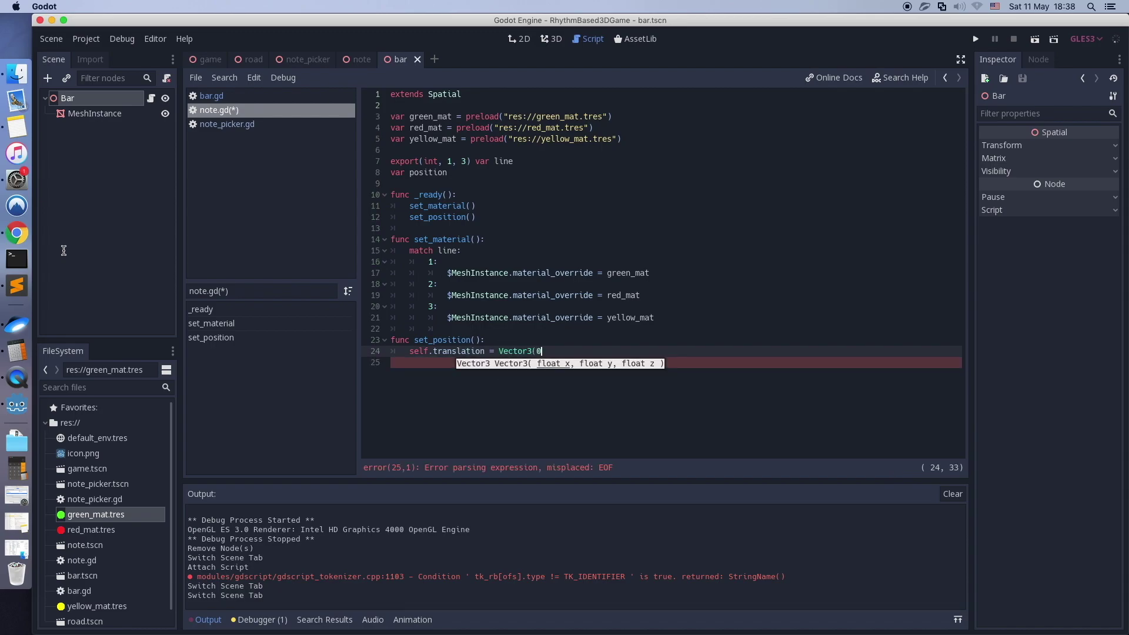
text(,0,position))
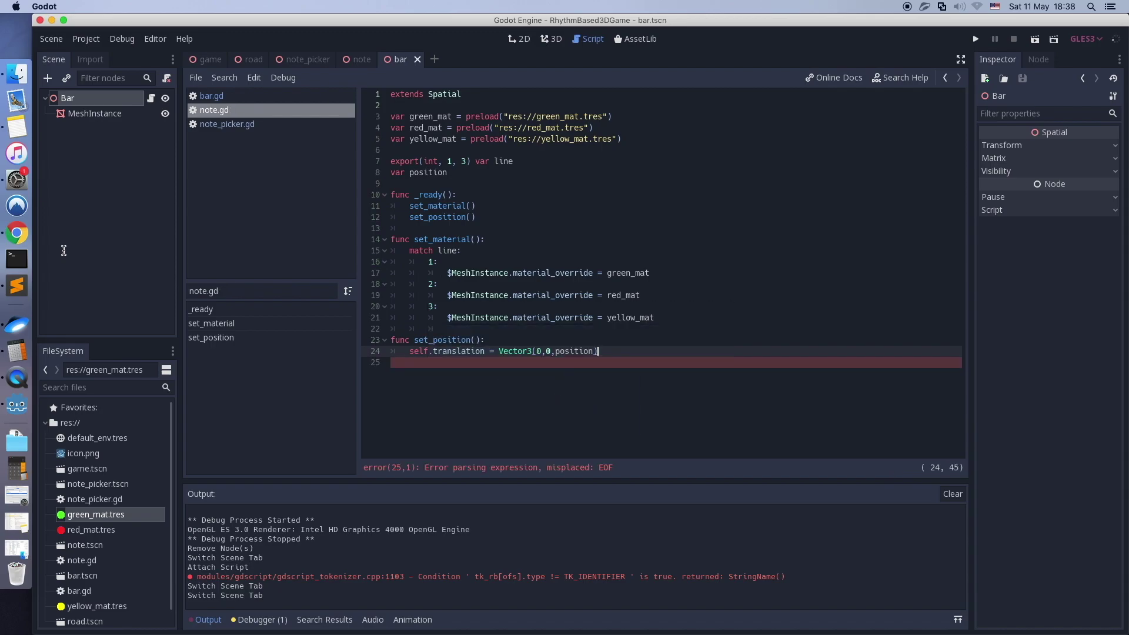
Step: Add a match line: statement in set_position(), preceded by a var x declaration
key(Return)
text(match line:)
key(Return)
key(Up)
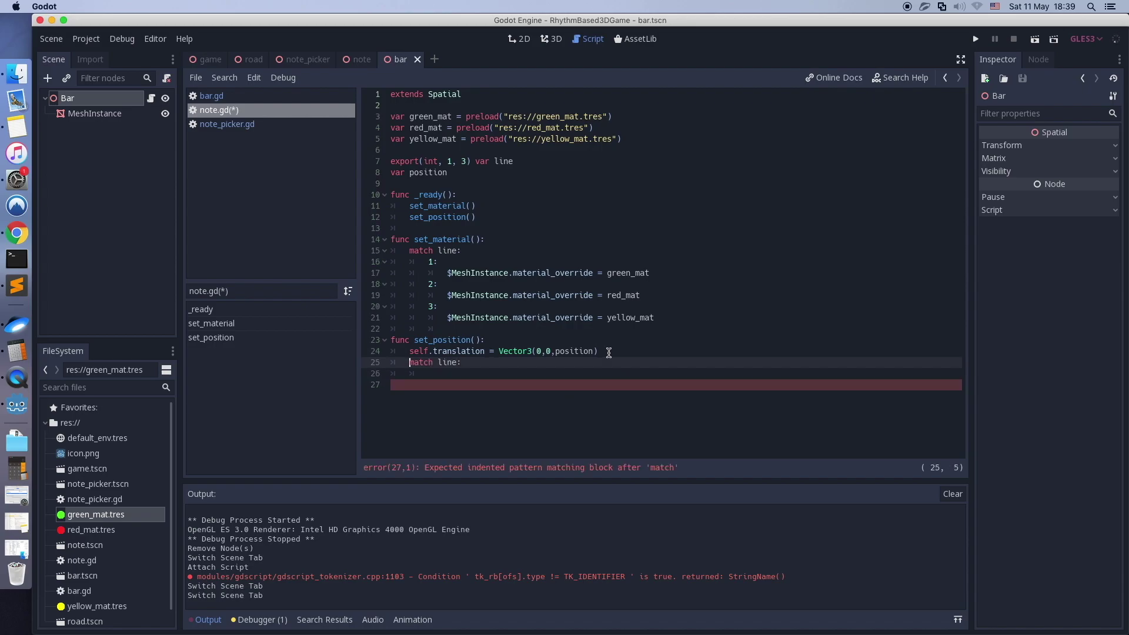
key(Home)
key(Return)
key(Up)
text(x =)
key(Home)
text(var)
key(Right)
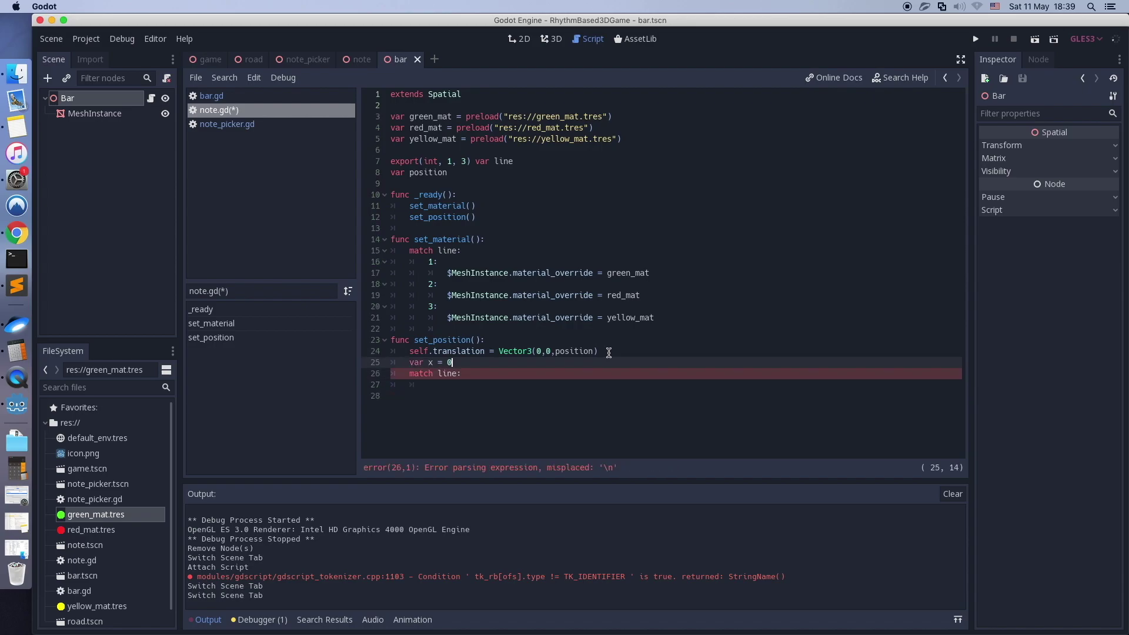
Step: Add match cases mapping line 1, 2, 3 to x = -1, 0, 1
key(Down)
key(Down)
key(Return)
key(Up)
text(1:)
key(Return)
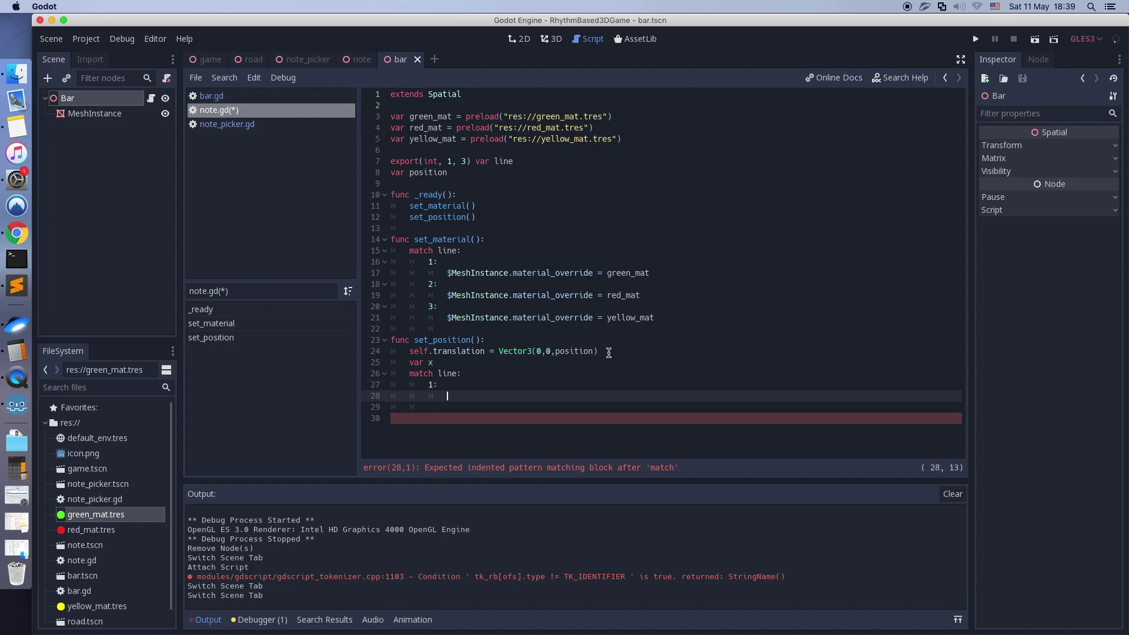
text(x = -1)
key(Return)
key(BackSpace)
text(2:)
key(Return)
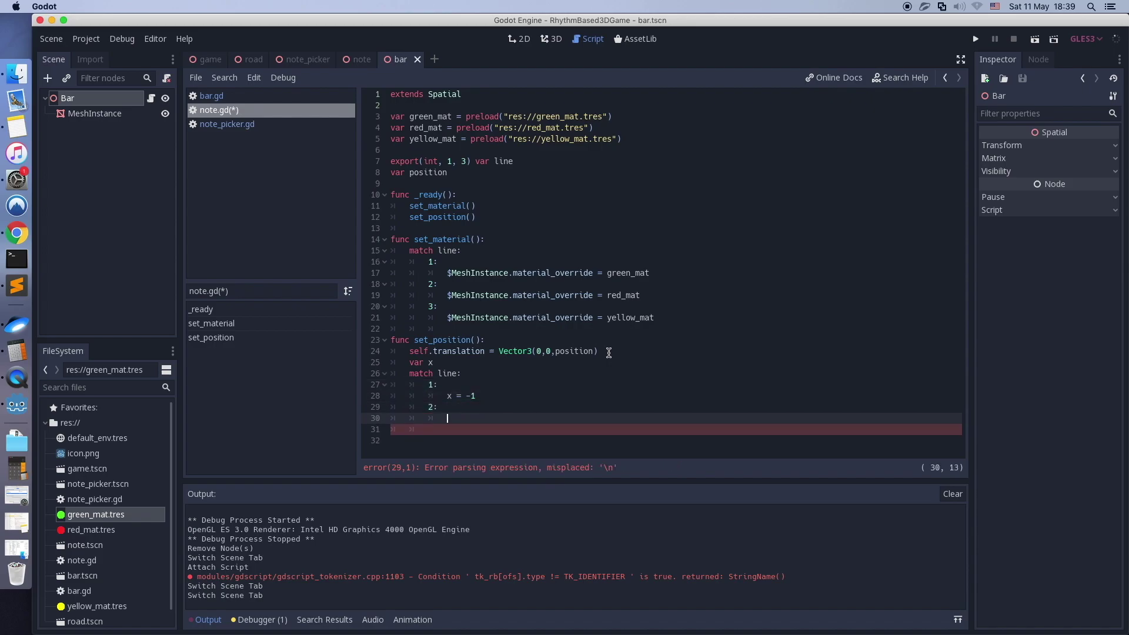
text(x = 0)
key(Return)
key(BackSpace)
text(3:)
key(Return)
text(x = 1)
key(Return)
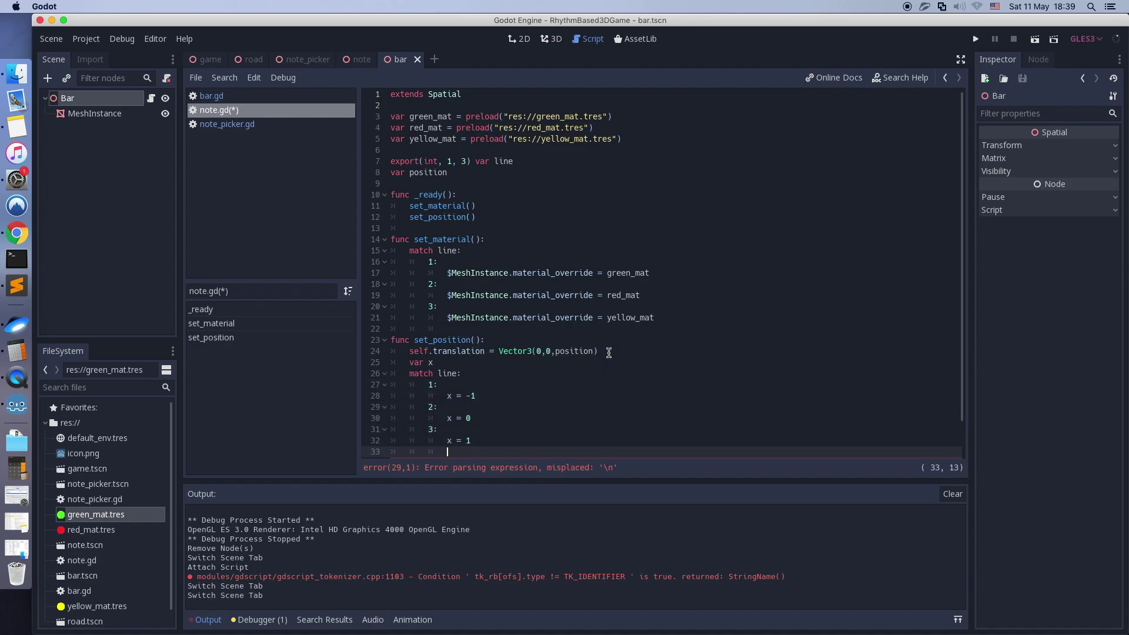
Step: Move the translation line below the match block as Vector3(x,0,position), deleting the original
scroll(609, 351, down, 1)
click(612, 318)
key(ctrl+c)
click(438, 418)
key(ctrl+v)
double_click(541, 419)
text(x)
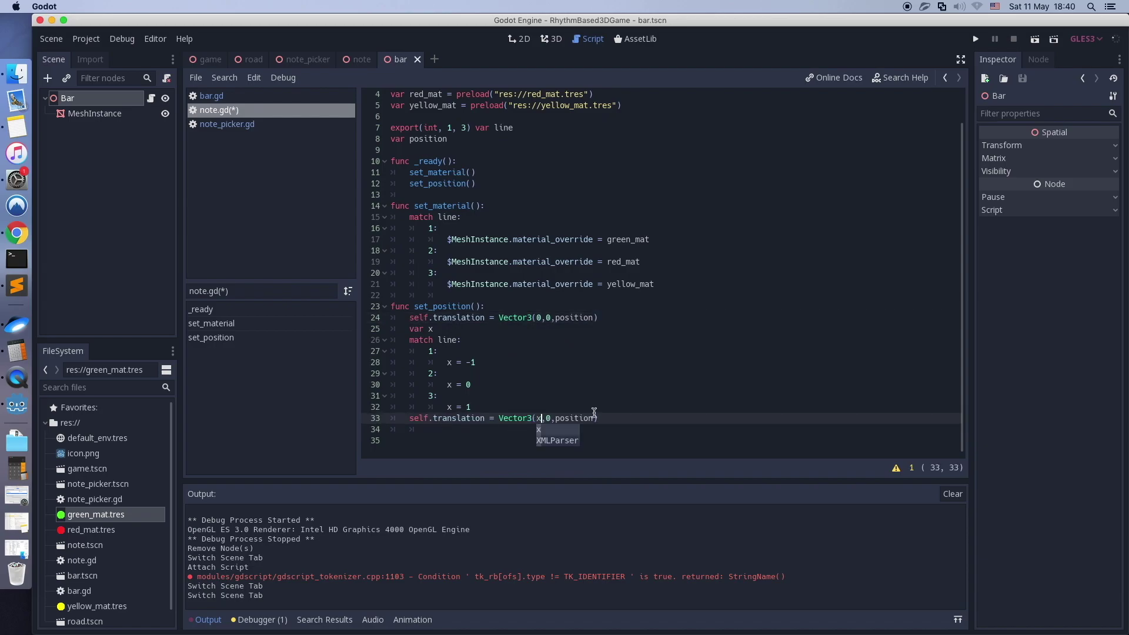
click(641, 318)
key(shift+Home)
key(BackSpace)
key(BackSpace)
Step: Change the declaration to var position = 0 and save note.gd
click(459, 138)
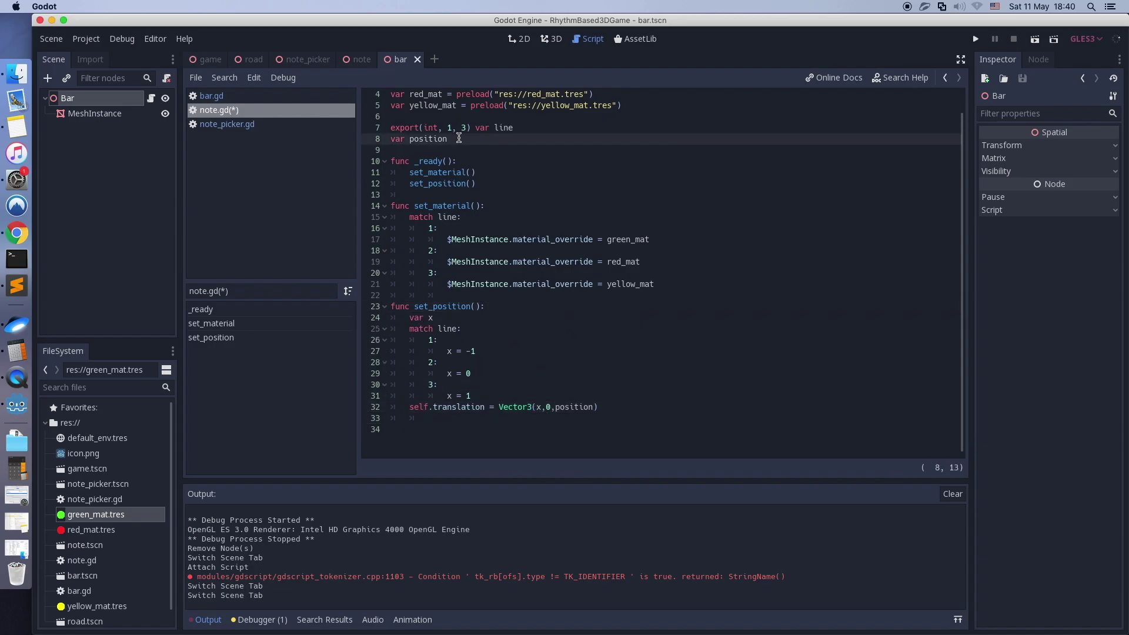
key(alt+Left)
text(0)
key(ctrl+s)
click(421, 417)
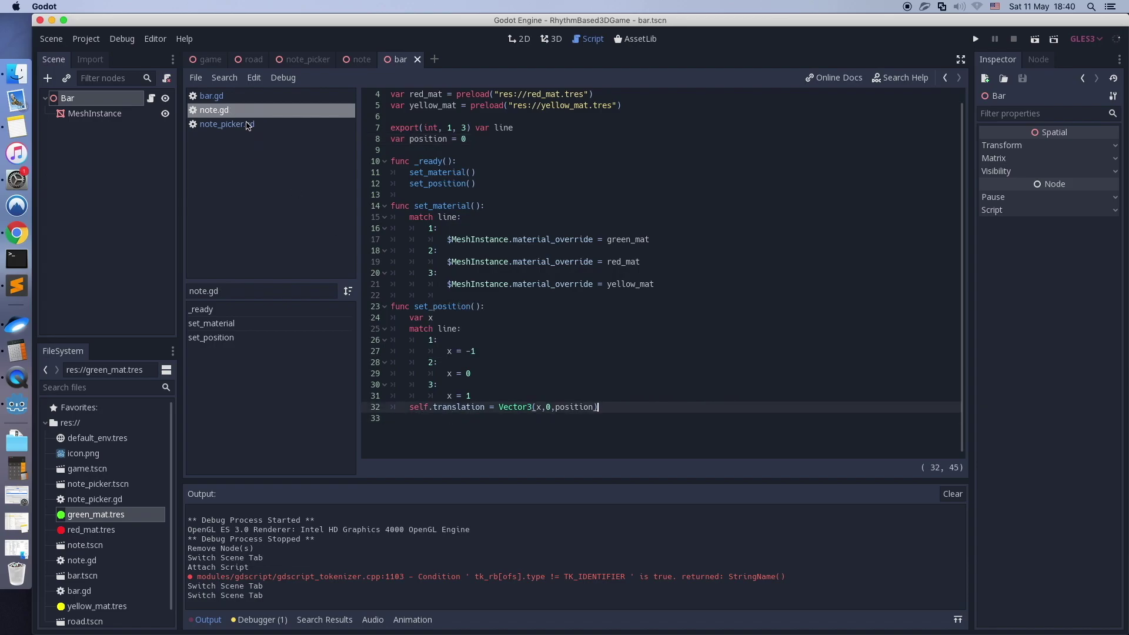
Step: In bar.gd, change line 31 to int(note_data.pos)*note_scale
click(235, 100)
click(504, 418)
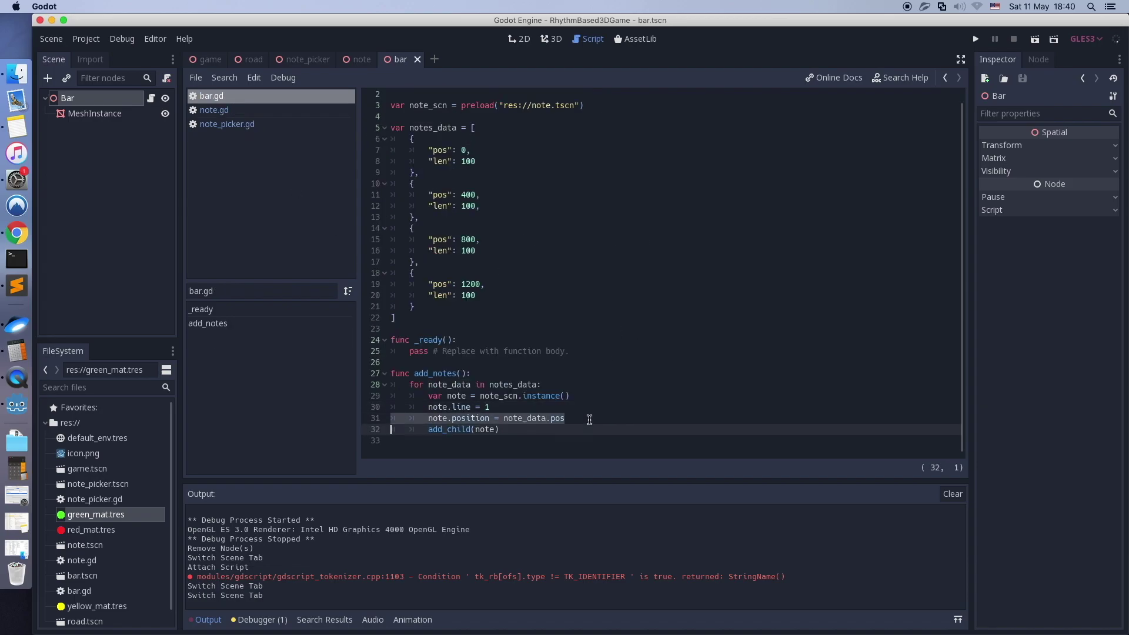
text(int()
click(628, 418)
text()0)
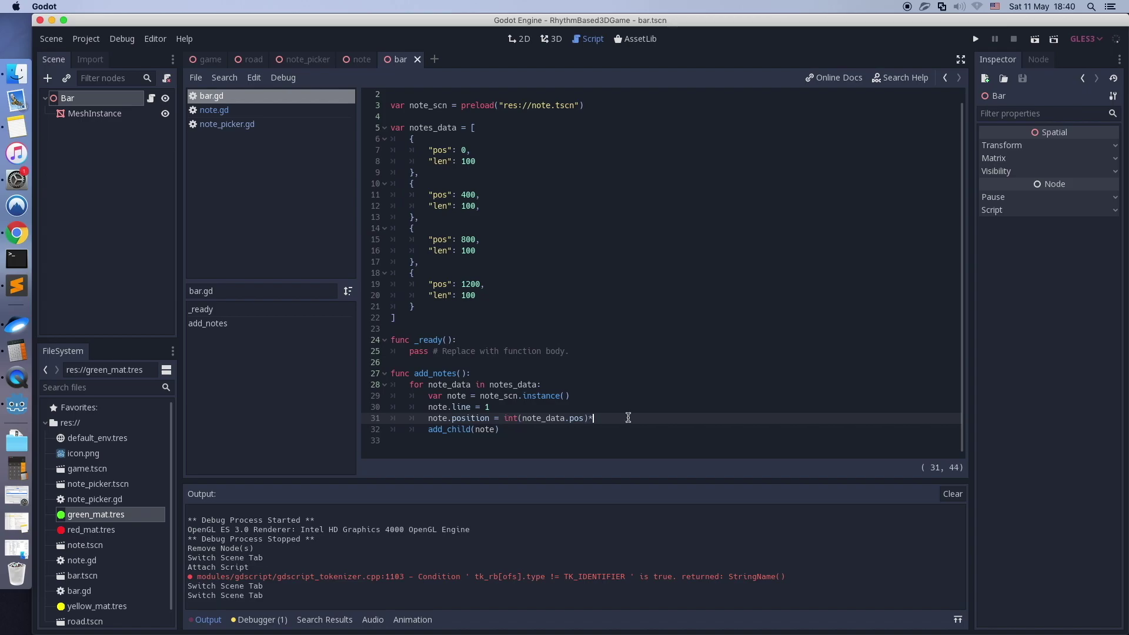
text(note_scale)
Step: Declare var note_scale = 0.005 below the notes_data list
click(453, 316)
key(Return)
key(Return)
text(var note_scale)
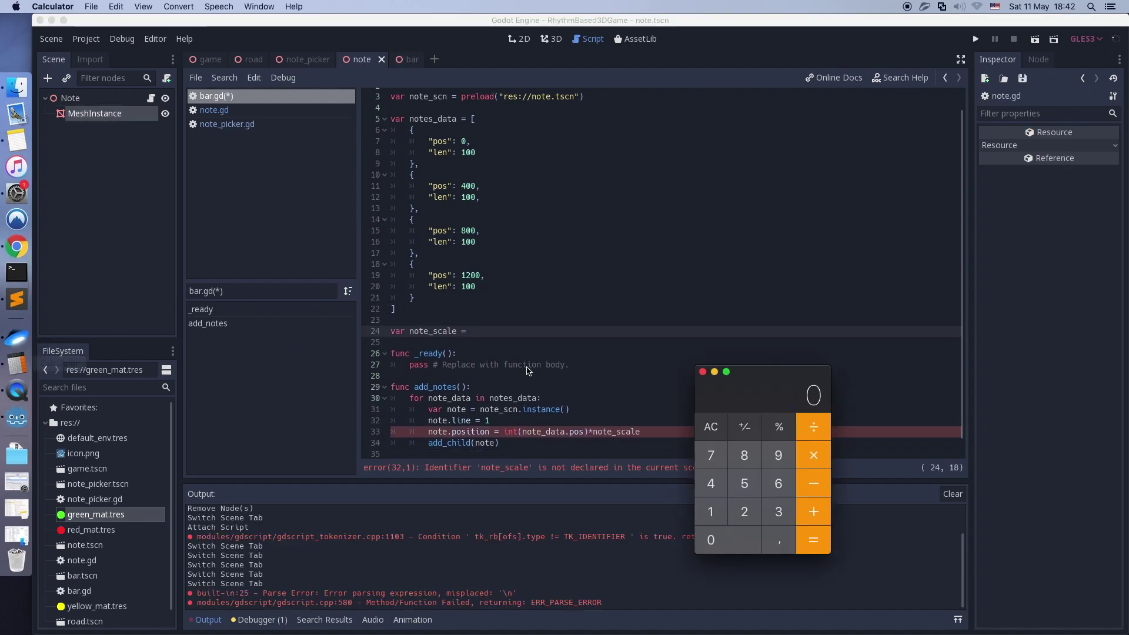
text(8)
key(Return)
click(483, 329)
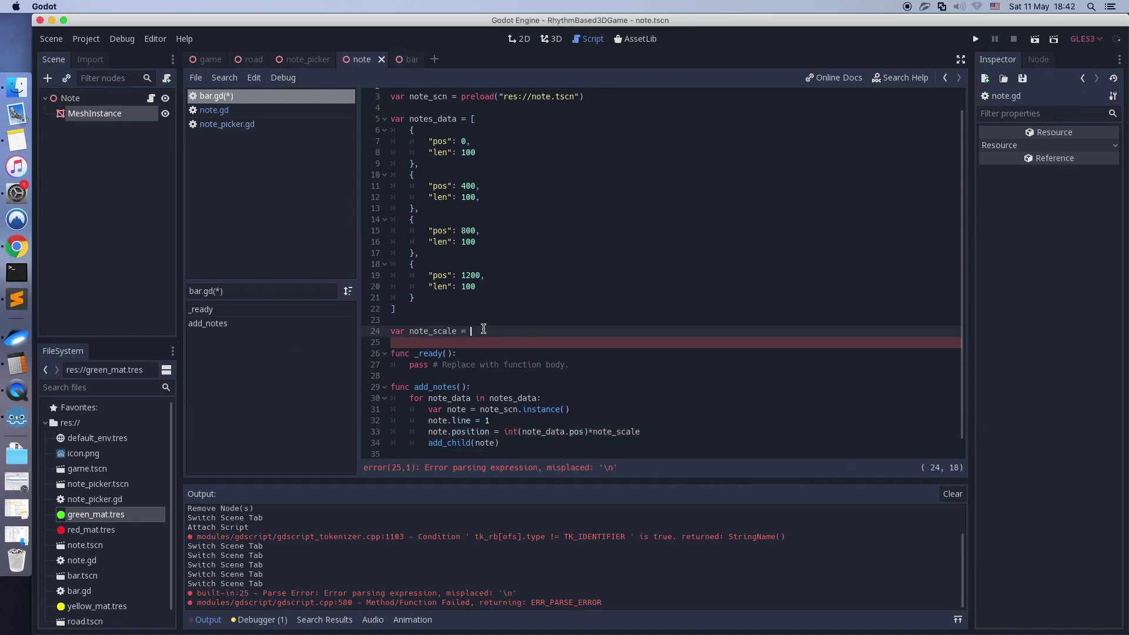
key(super+v)
key(Return)
Step: Comment the 400 position on line 11 as '# 400*0.005 = 2 units in Godot'
click(500, 187)
text(# 400)
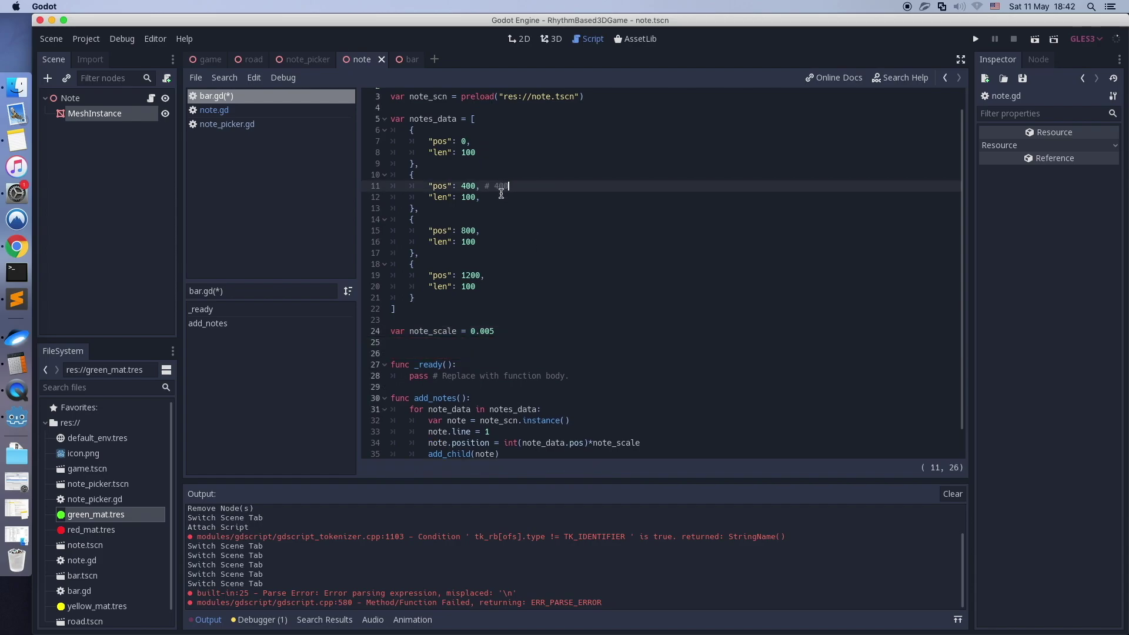
text(*0.005)
click(17, 365)
text(400)
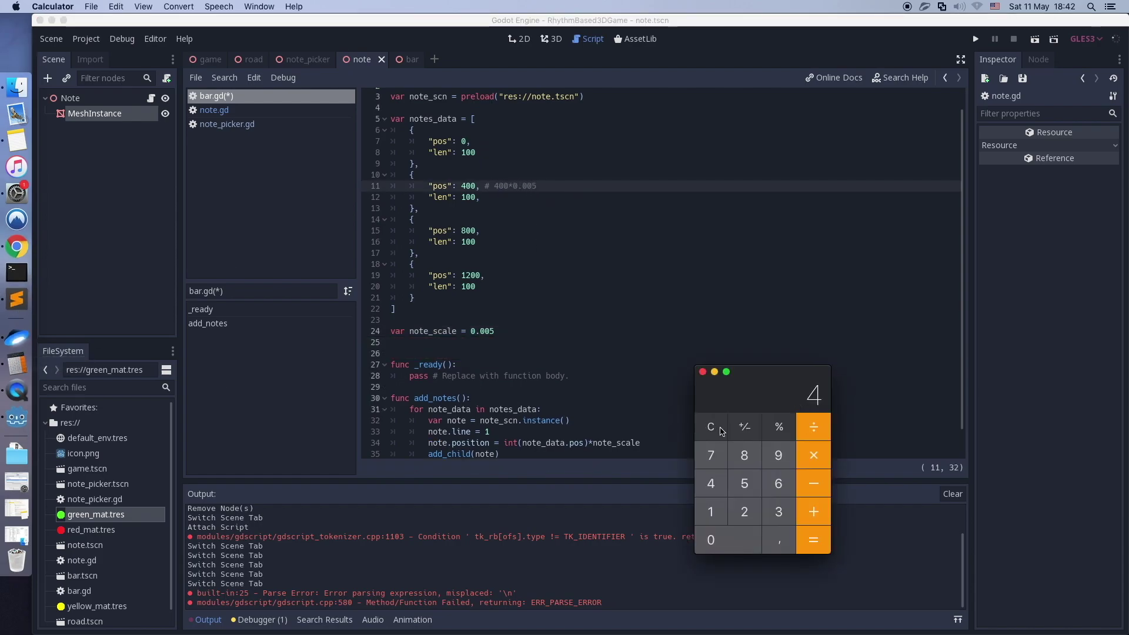
text(*0.005)
key(Return)
click(587, 184)
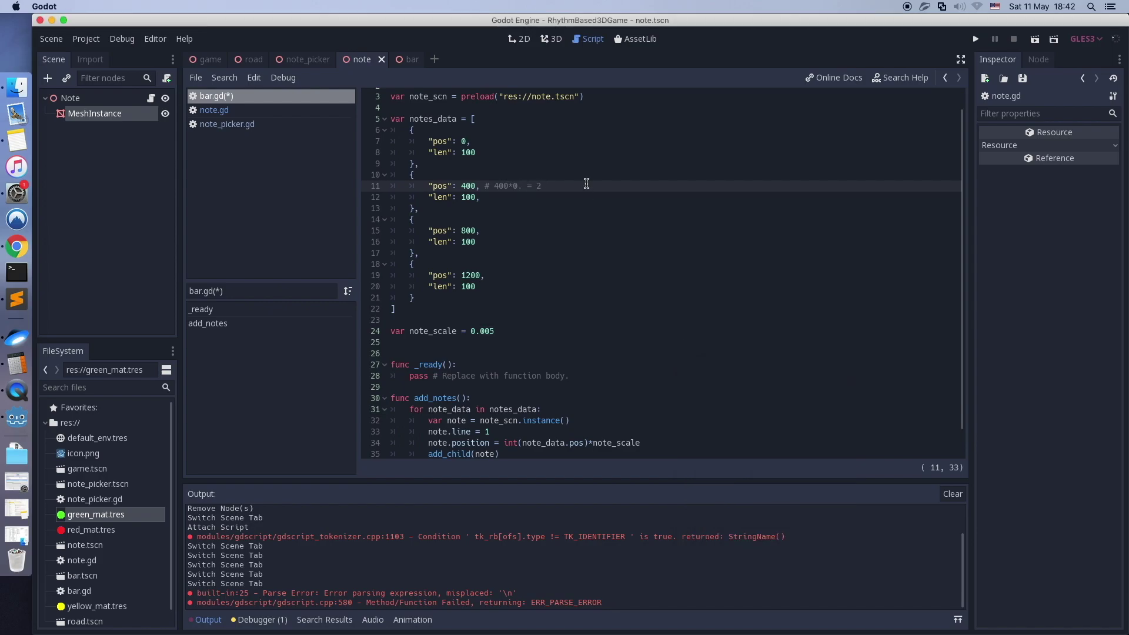
key(BackSpace)
key(BackSpace)
key(BackSpace)
key(BackSpace)
text(= 2 units in Godot)
Step: Comment the 800 position on line 15 as '# 800*0.005 = 4 units in Godot'
click(501, 234)
text(# 800*)
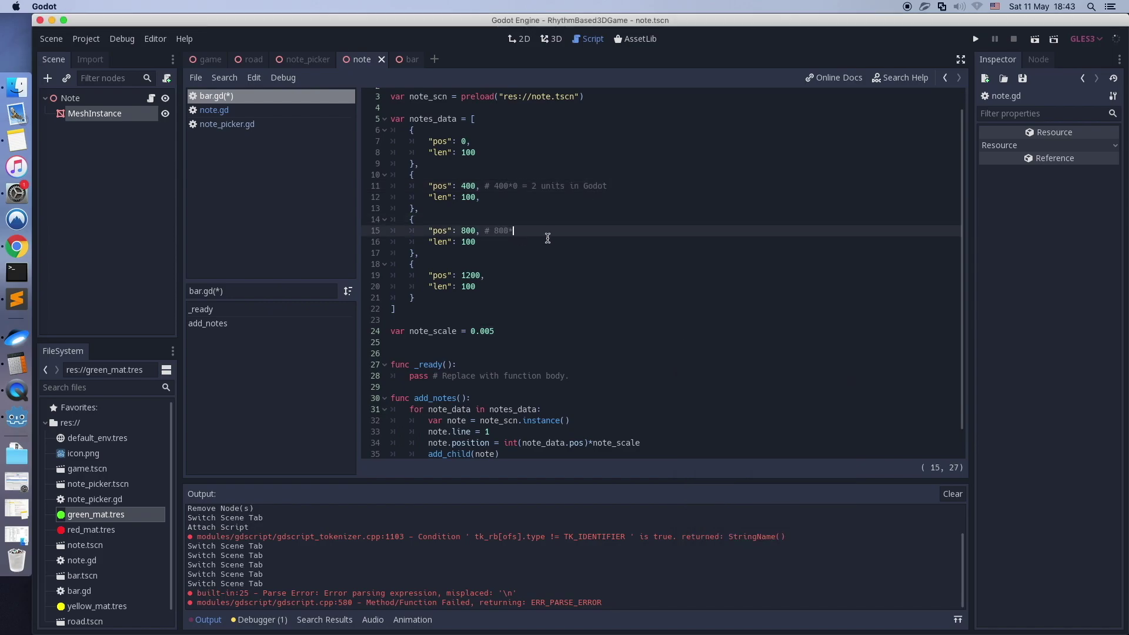
double_click(483, 331)
key(ctrl+c)
double_click(515, 186)
key(ctrl+v)
click(571, 230)
key(ctrl+v)
text(= 4 units in Godot)
Step: Comment the 1200 position on line 19 as '# 1200*0.005 = 6 units in Godot'
click(527, 271)
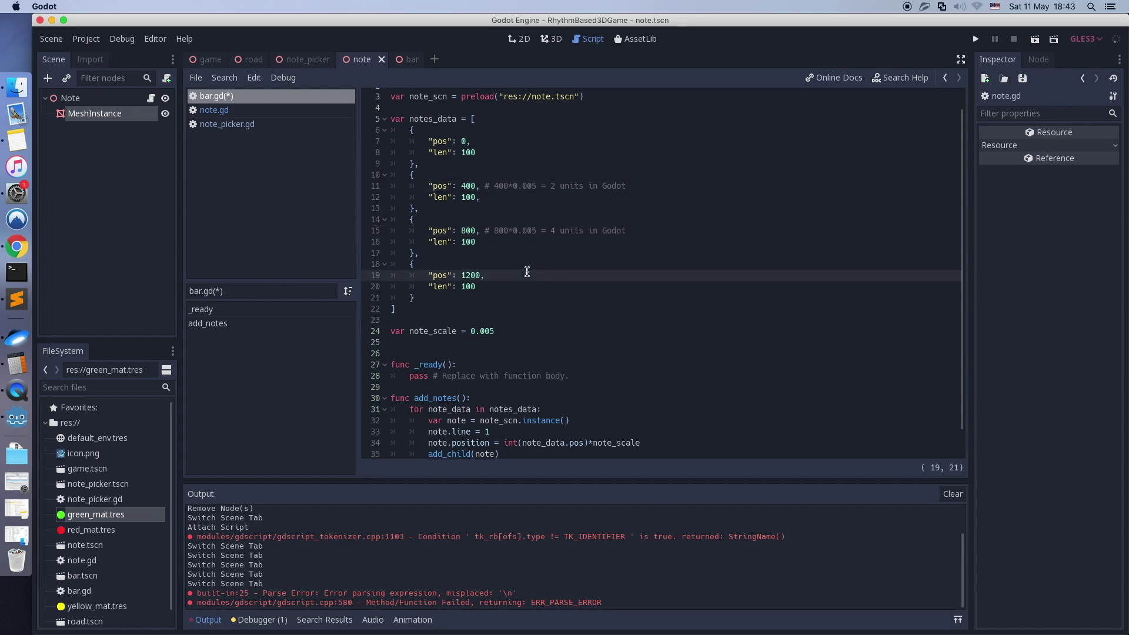
key(super+Tab)
text(1200*0.005)
click(718, 433)
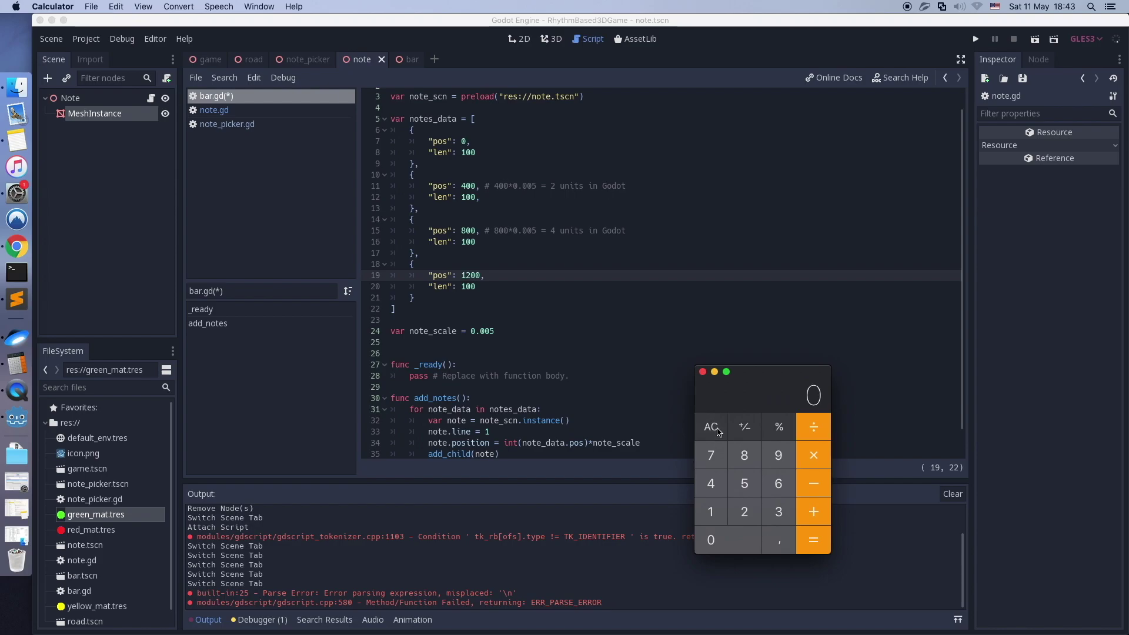
text(1200*0.005)
key(Return)
key(super+Tab)
text(#)
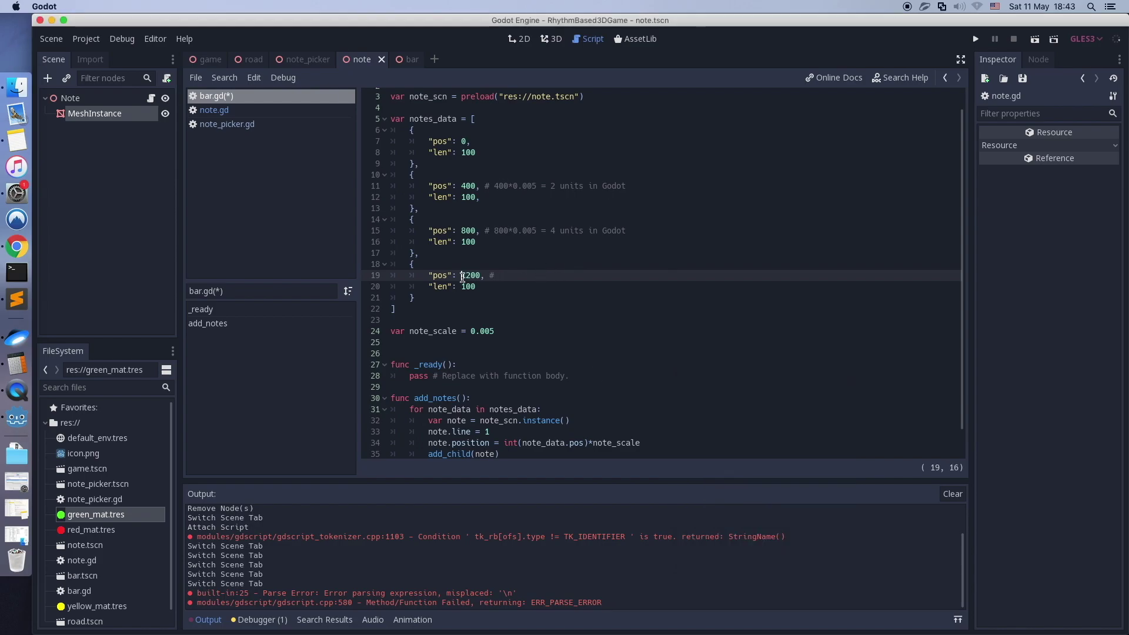
text( 1200*)
double_click(527, 231)
key(ctrl+c)
click(590, 274)
key(ctrl+v)
text(= )
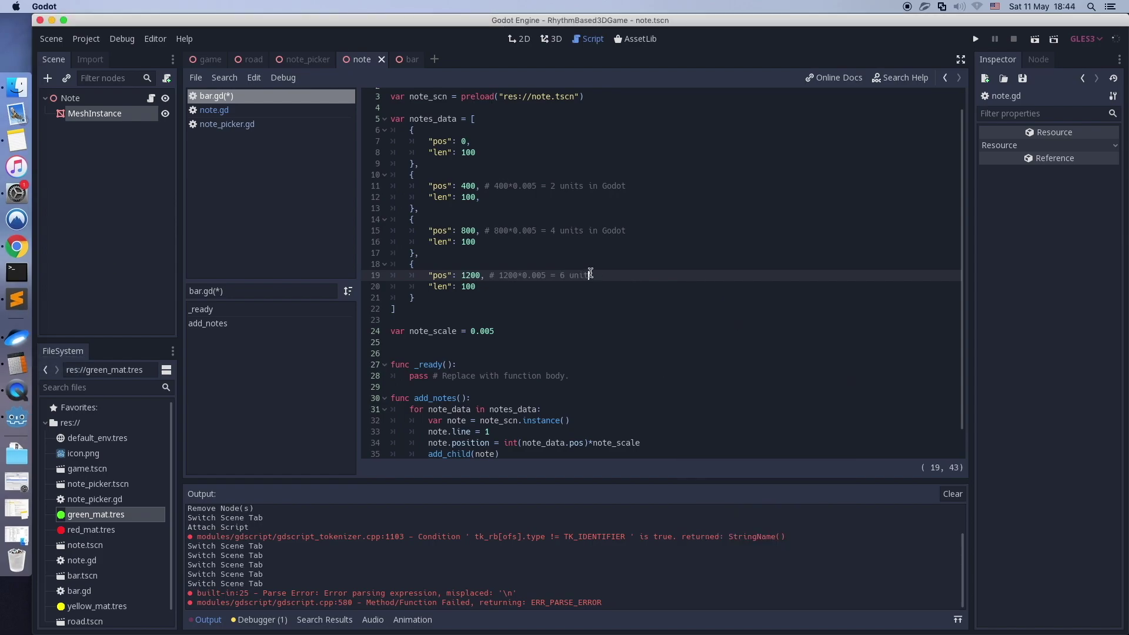
text(6 units in Godot)
click(508, 144)
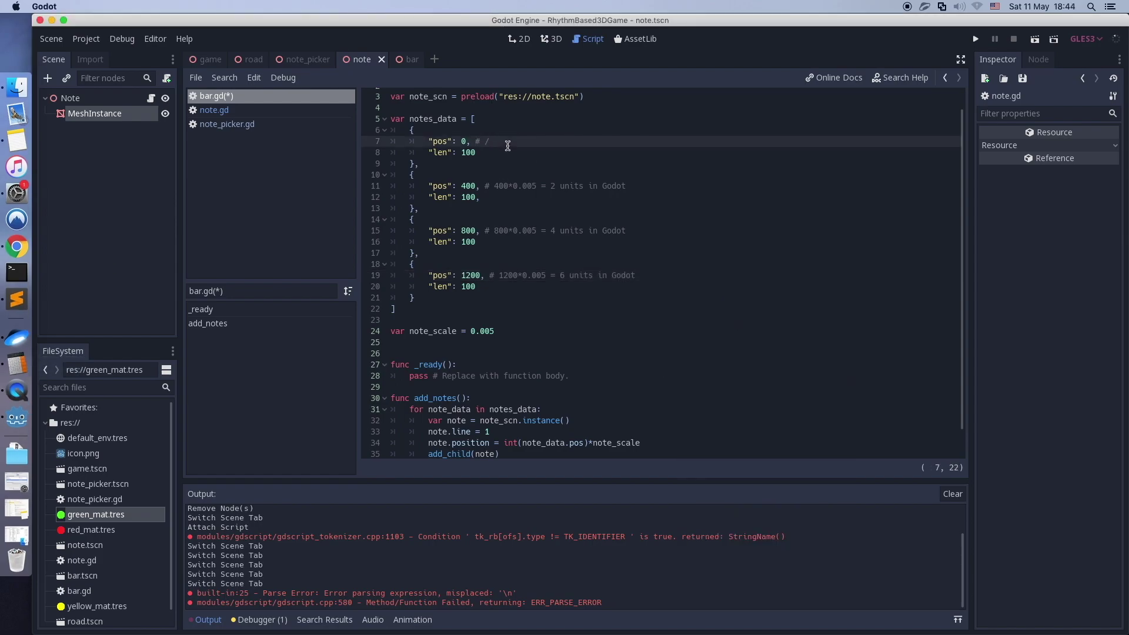
Step: Complete the first pos comment with 0 and align the pos comments
text(0)
click(458, 331)
scroll(465, 330, down, 1)
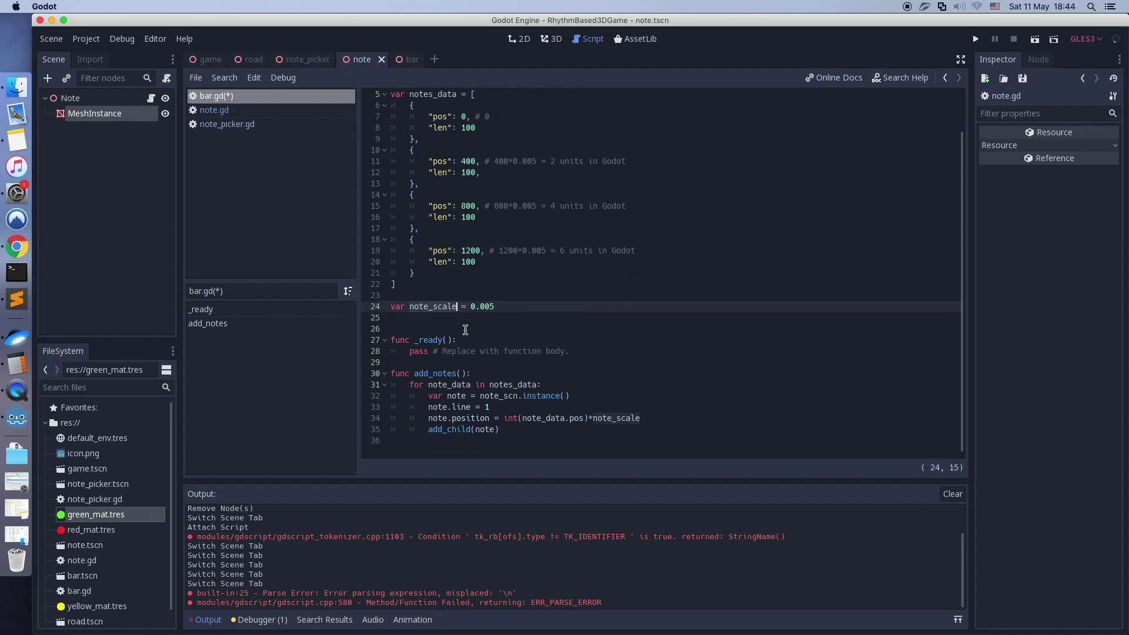
click(471, 118)
key(Tab)
scroll(627, 293, up, 2)
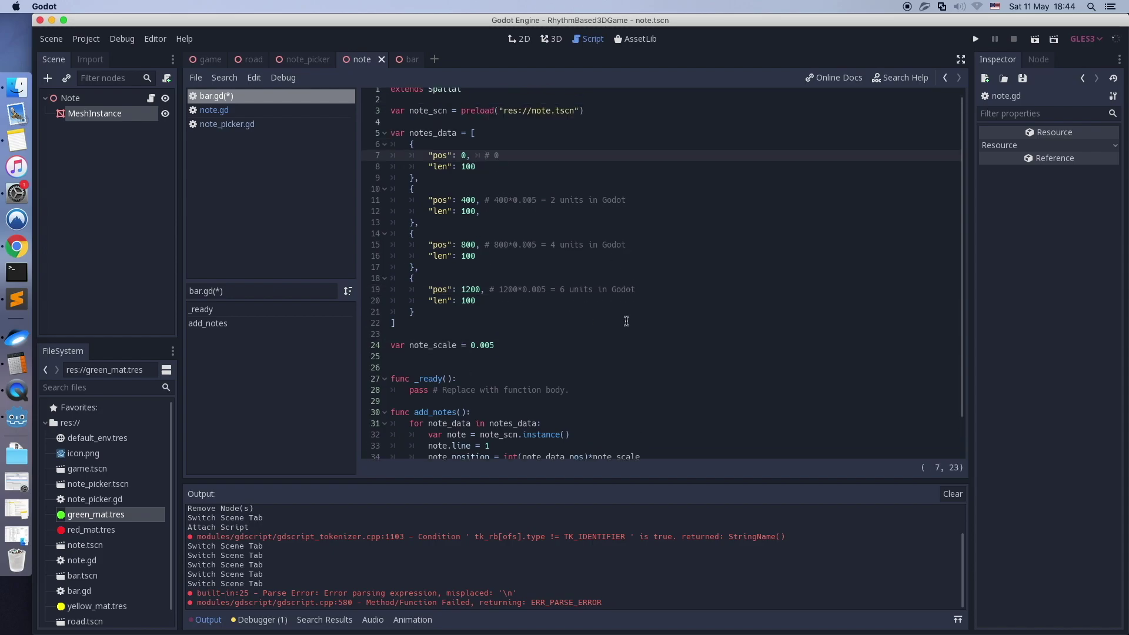
click(484, 204)
click(484, 245)
scroll(445, 274, down, 1)
Step: Comment out the len entries on lines 8, 12, 16 and 20 with #
click(428, 270)
text(#)
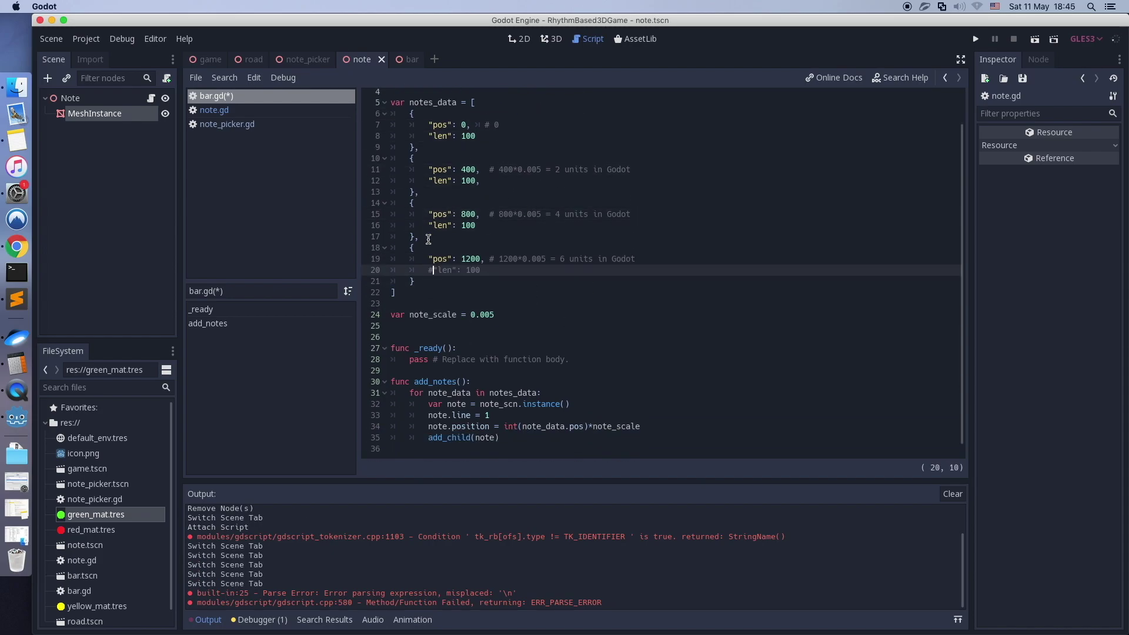
click(429, 225)
text(#)
click(428, 180)
text(#)
click(428, 136)
text(#)
scroll(535, 297, down, 1)
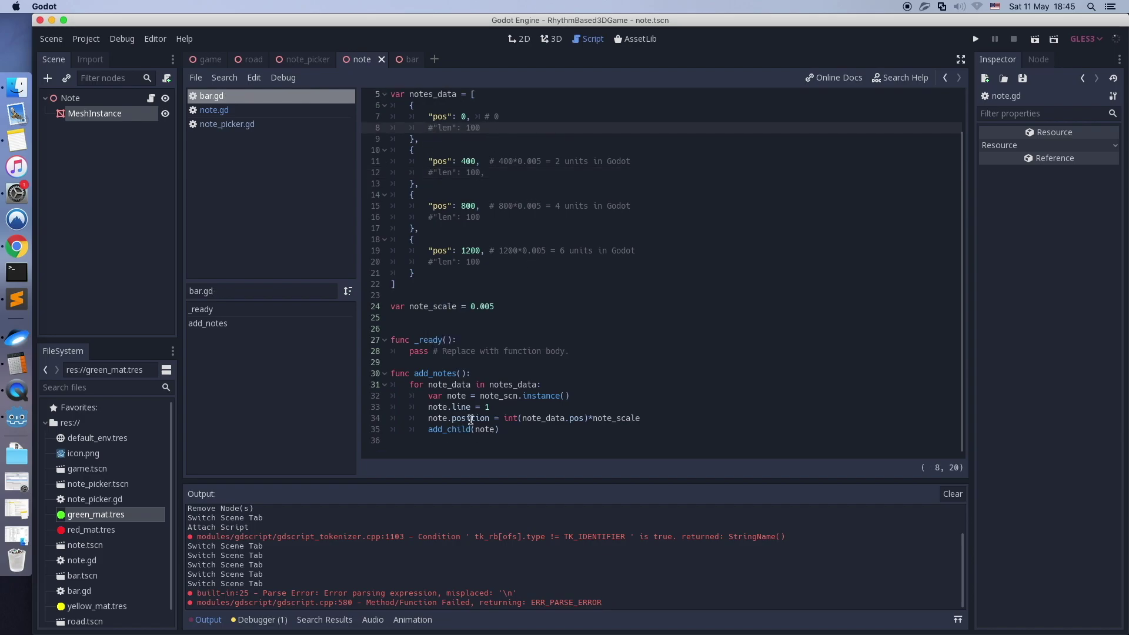
Step: Save bar.gd and replace pass in _ready with add_notes()
click(500, 429)
click(572, 352)
key(ctrl+s)
key(shift+Home)
text(add_)
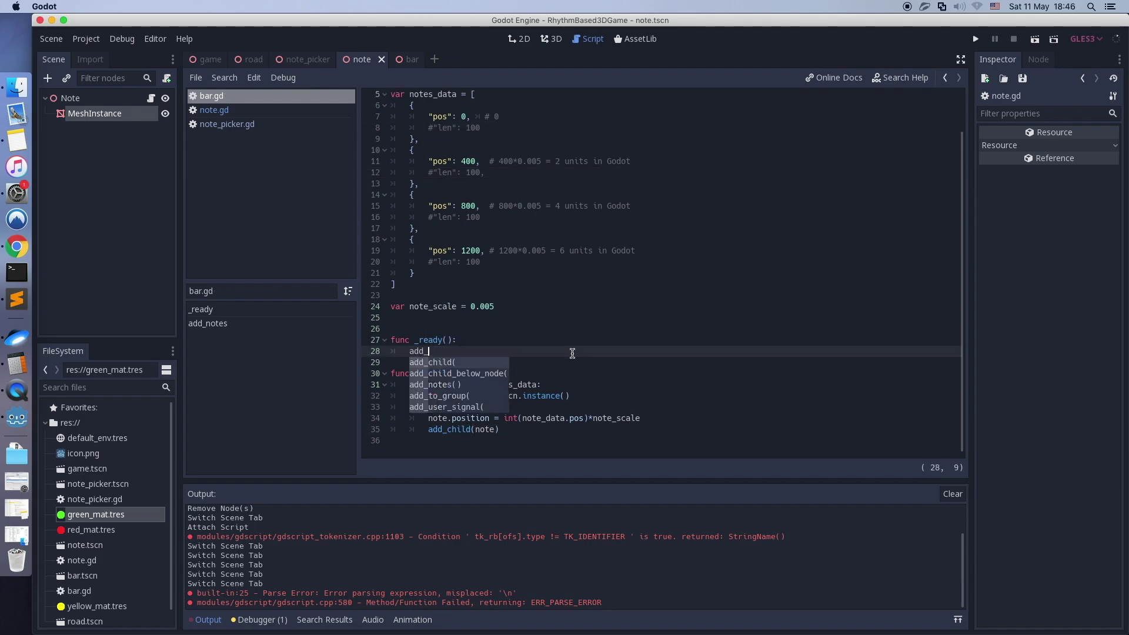
text(no)
key(Return)
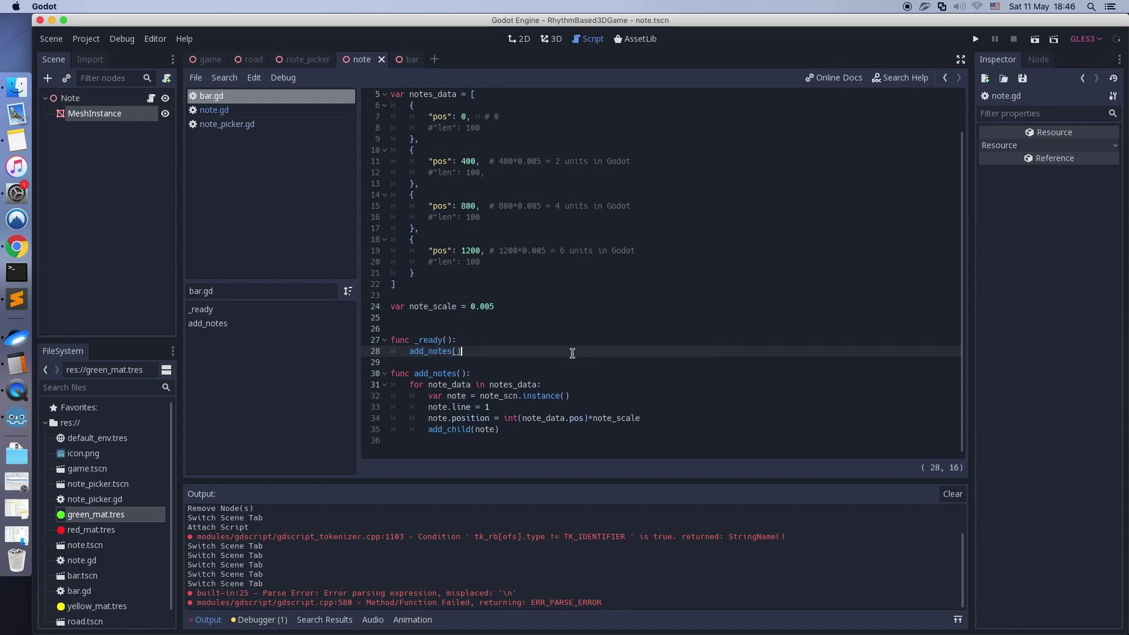
Step: Remove the extra blank line below the note_scale declaration
click(539, 308)
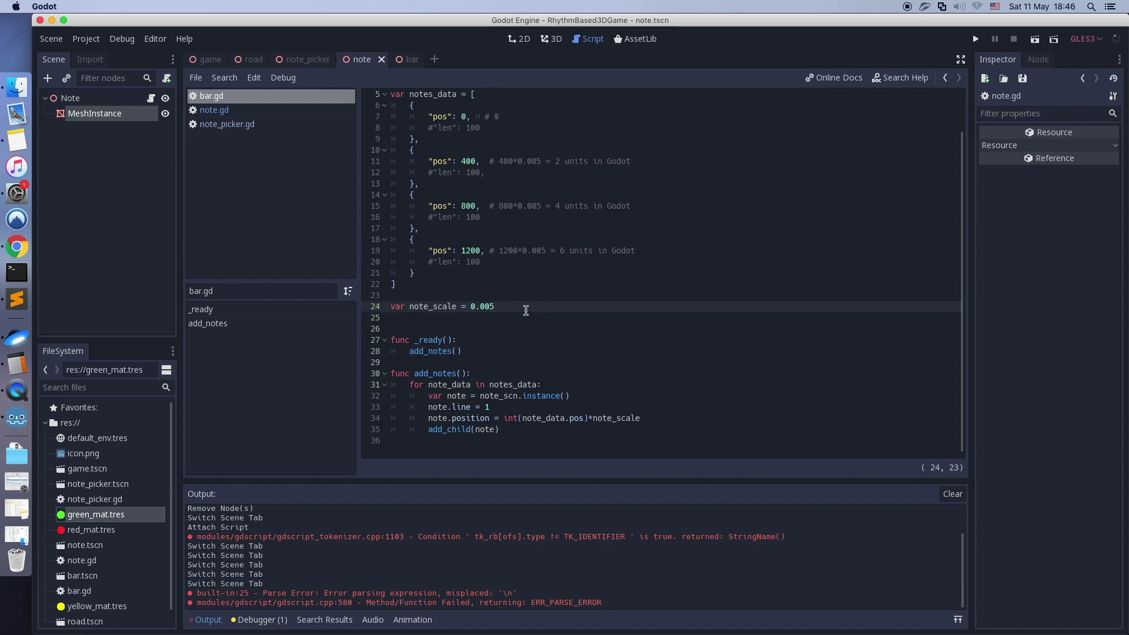
key(Delete)
scroll(525, 238, up, 2)
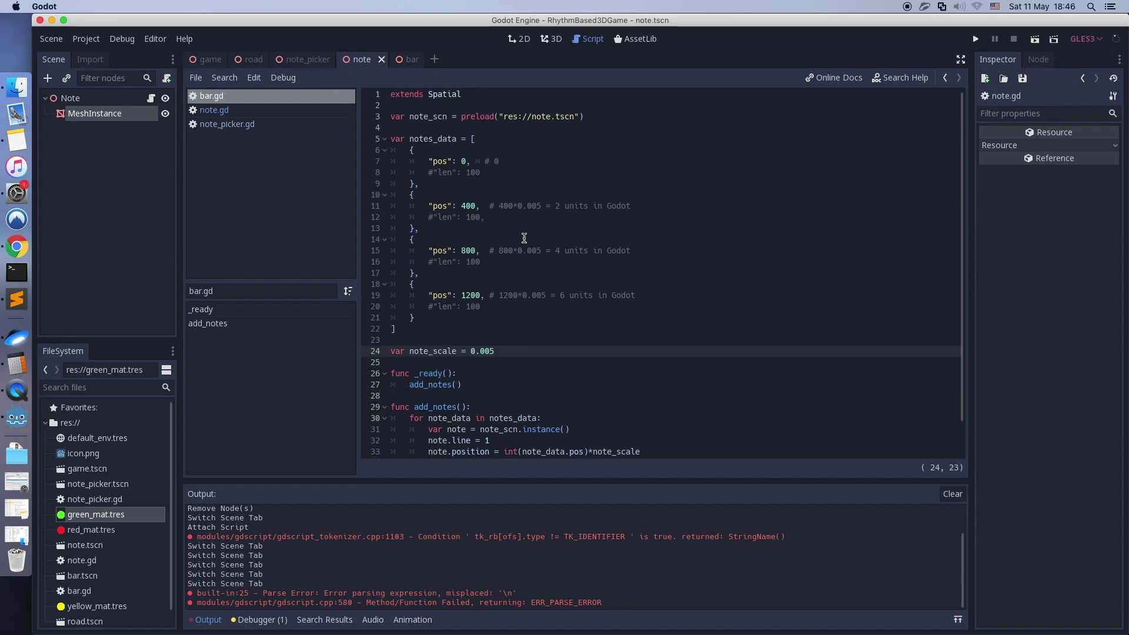
scroll(500, 231, down, 2)
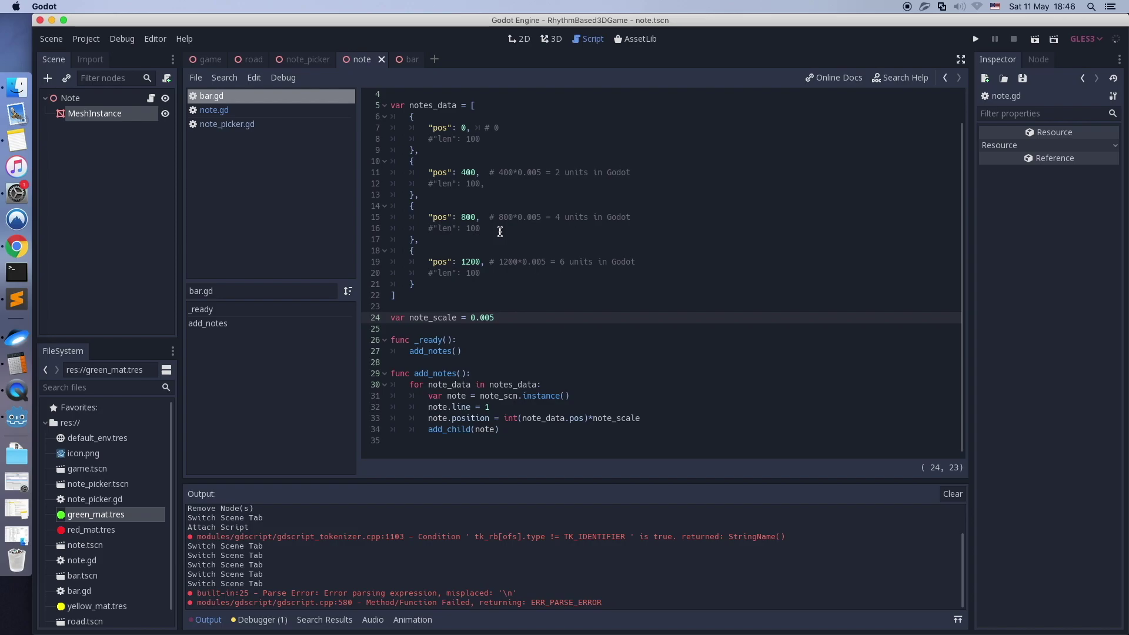
Step: Show the road scene in the 3D view with Road selected, orbiting around the road plane
click(252, 60)
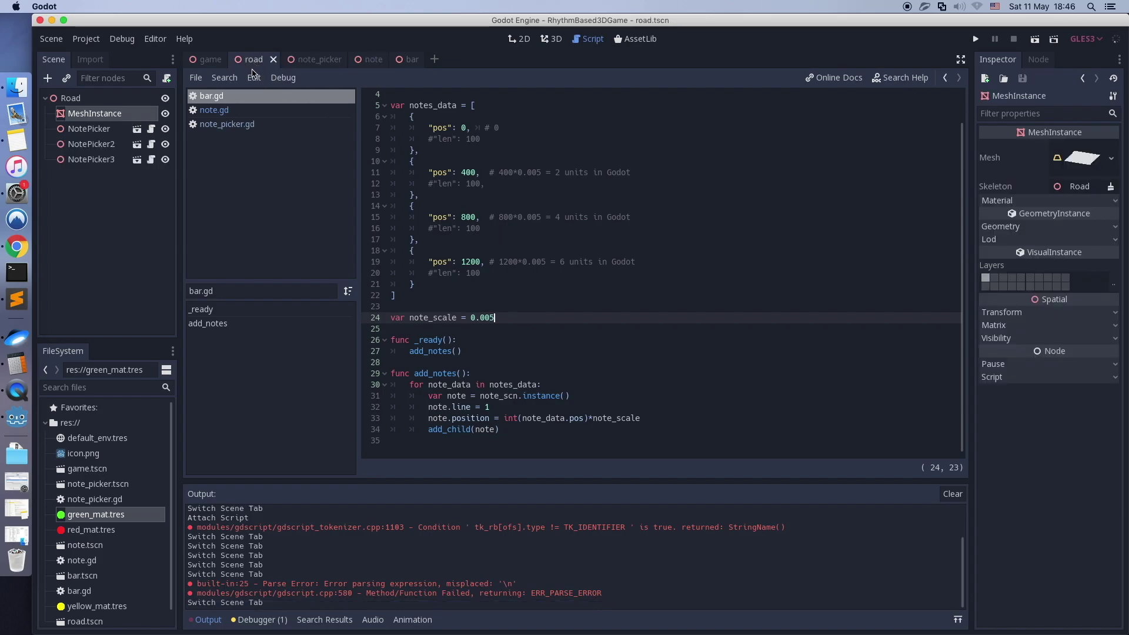
key(alt+2)
click(70, 97)
scroll(323, 201, down, 3)
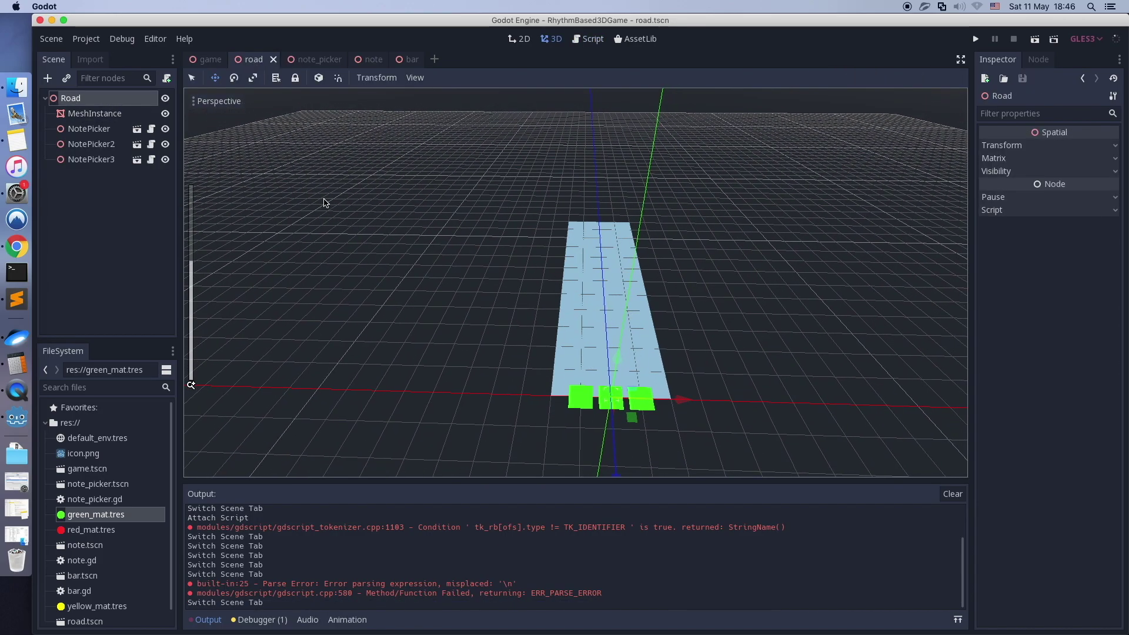
middle_drag(323, 201, 422, 196)
scroll(422, 196, up, 5)
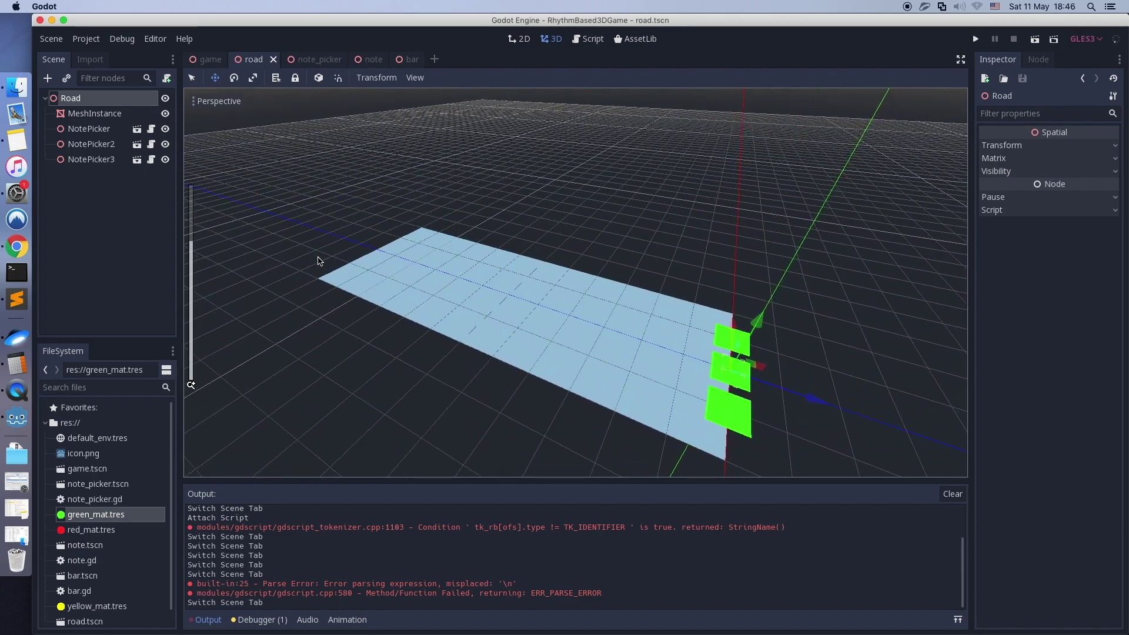
mouse_move(320, 260)
middle_down()
mouse_move(313, 250)
mouse_move(327, 255)
middle_up()
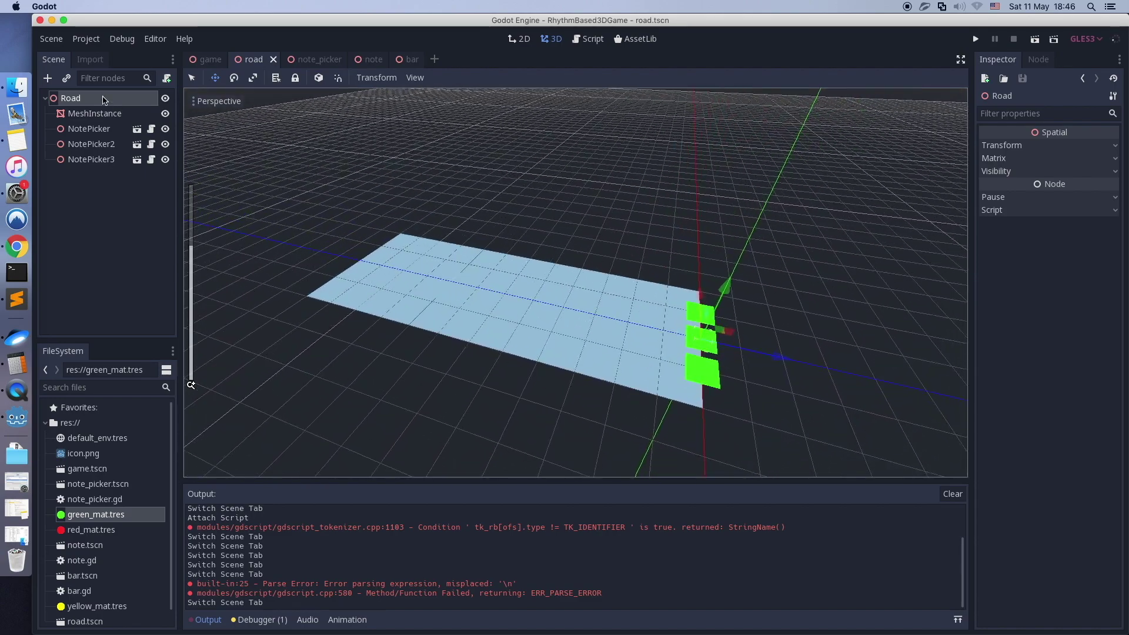
Step: Instance bar.tscn under Road, save the road scene, and run the game
click(66, 77)
double_click(302, 266)
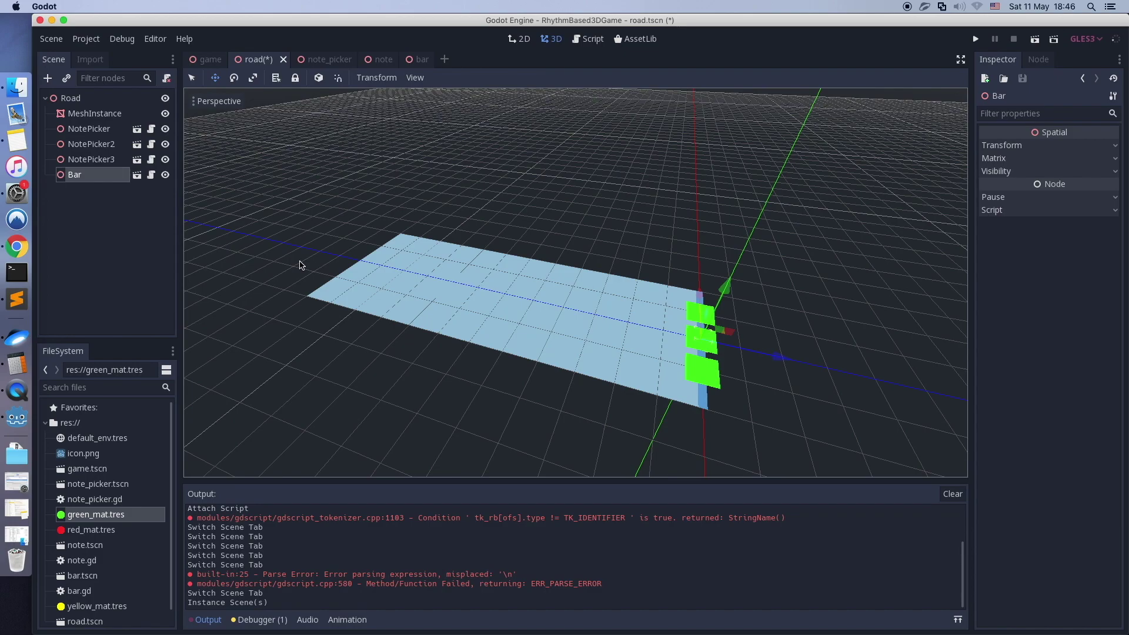
key(super+s)
click(211, 60)
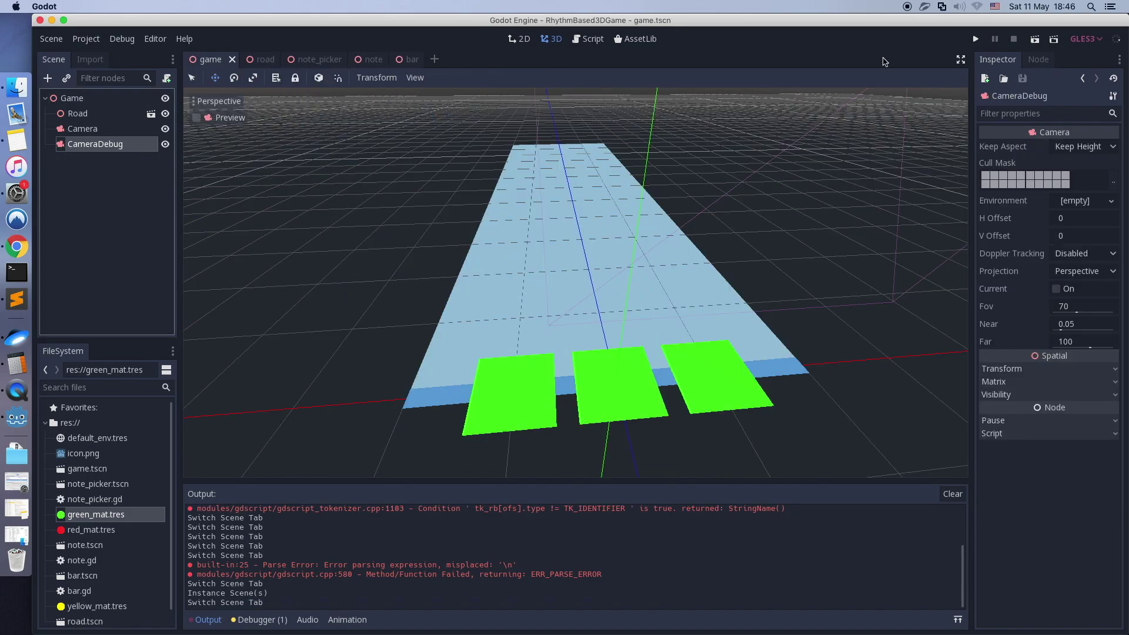
click(975, 39)
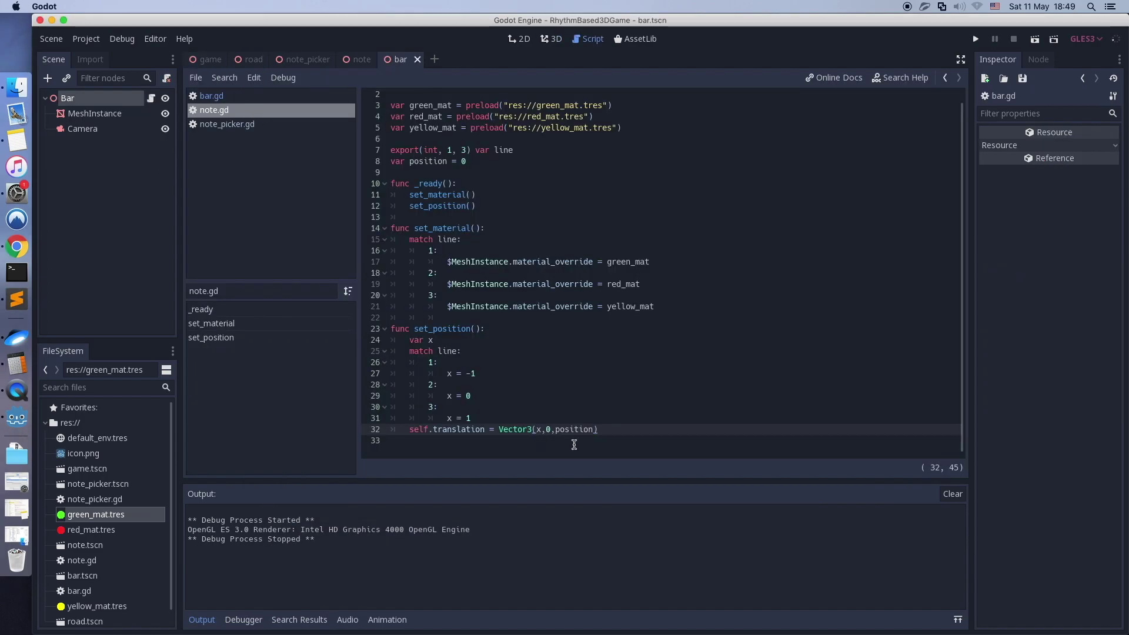
Step: Make note.gd use Vector3(x,0,-position), save, and run the game to check spacing
click(555, 432)
text(-)
key(super+s)
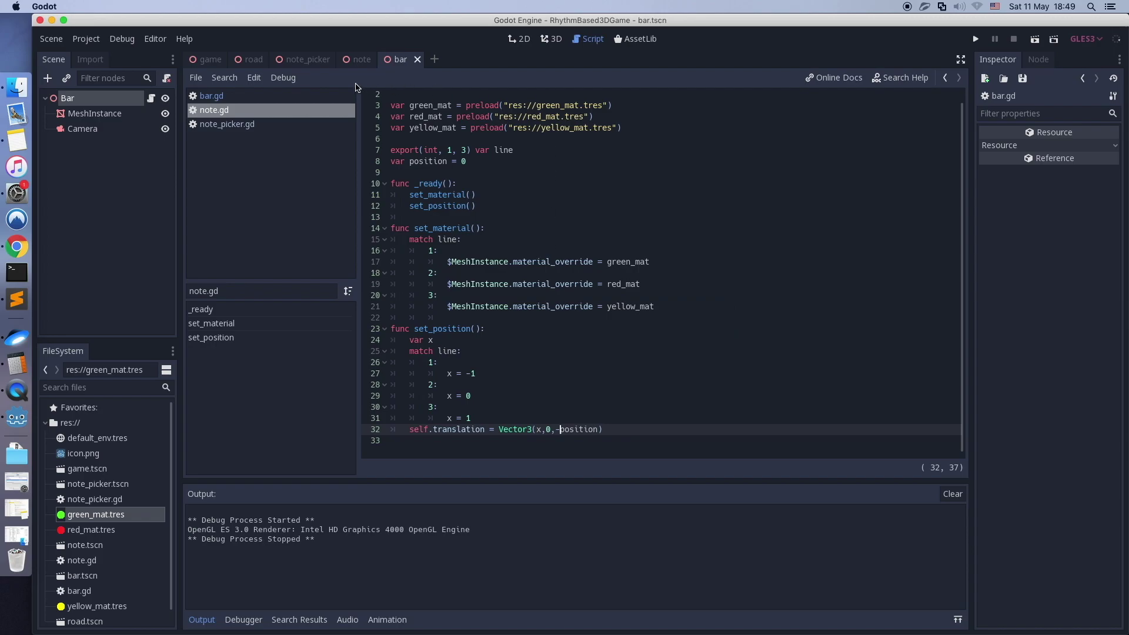
click(210, 61)
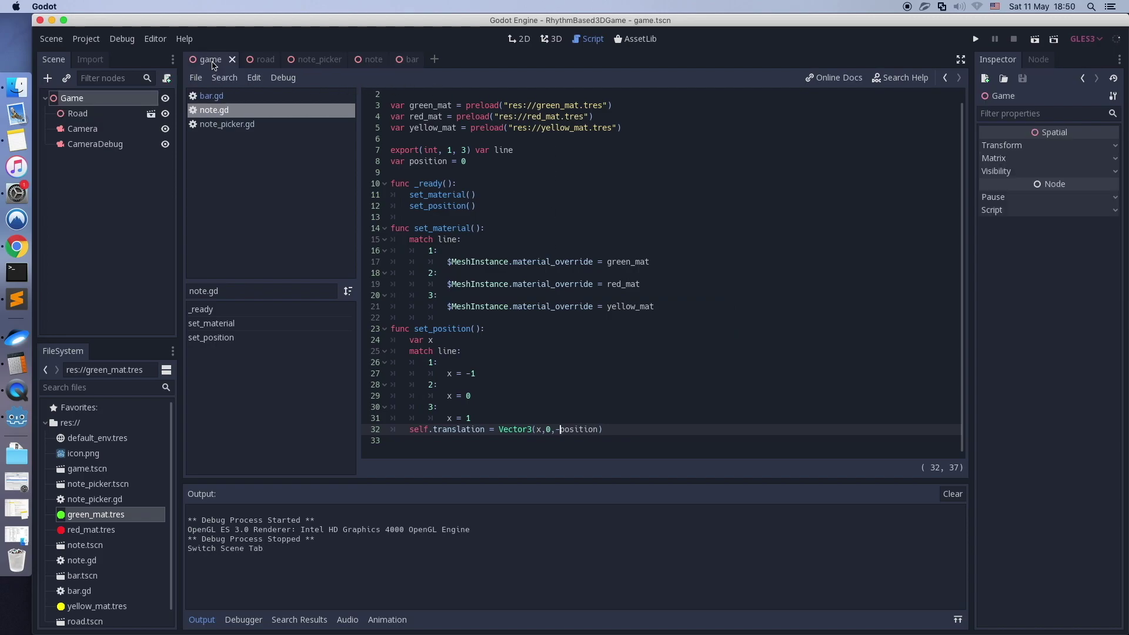
click(975, 39)
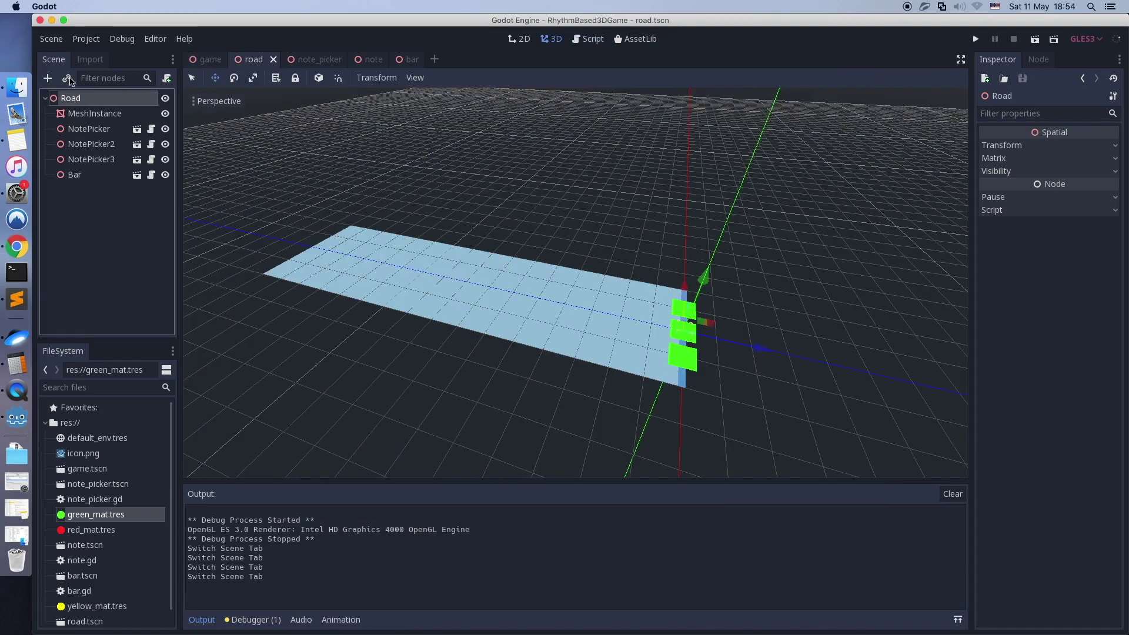
Step: Add a Note instance under Road, test z translation -8, then reset it to 0
click(67, 78)
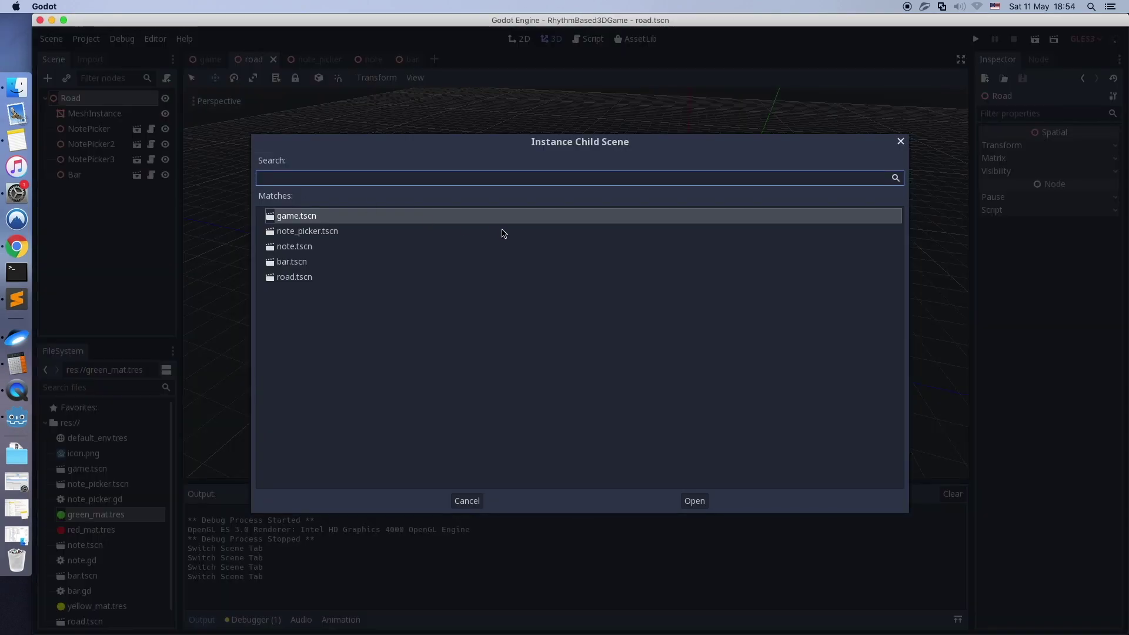
double_click(351, 247)
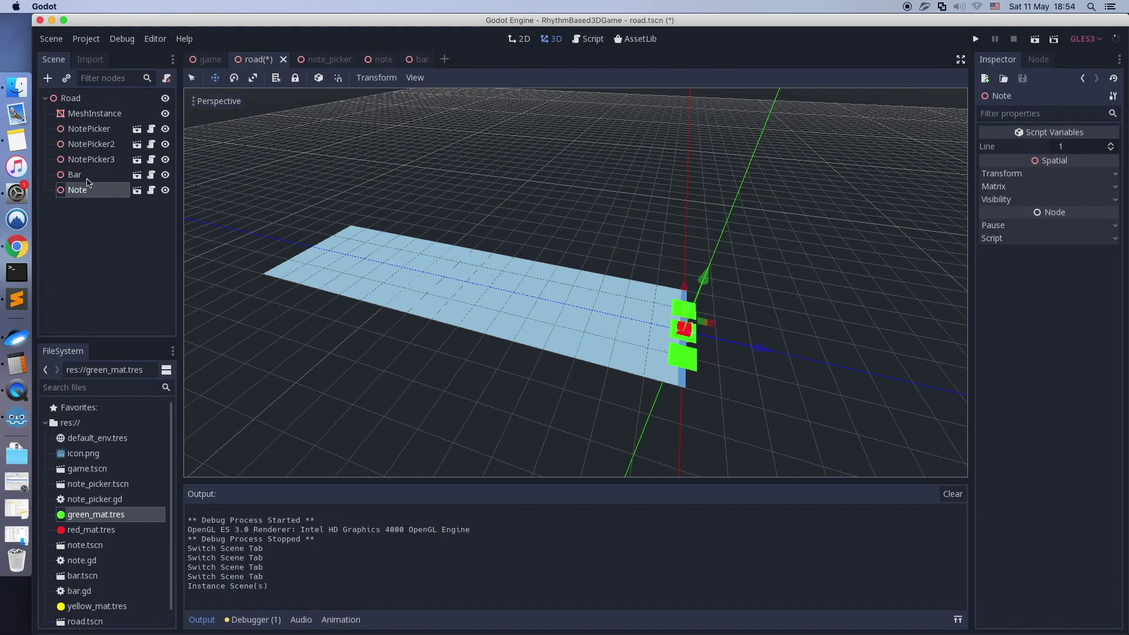
click(1052, 175)
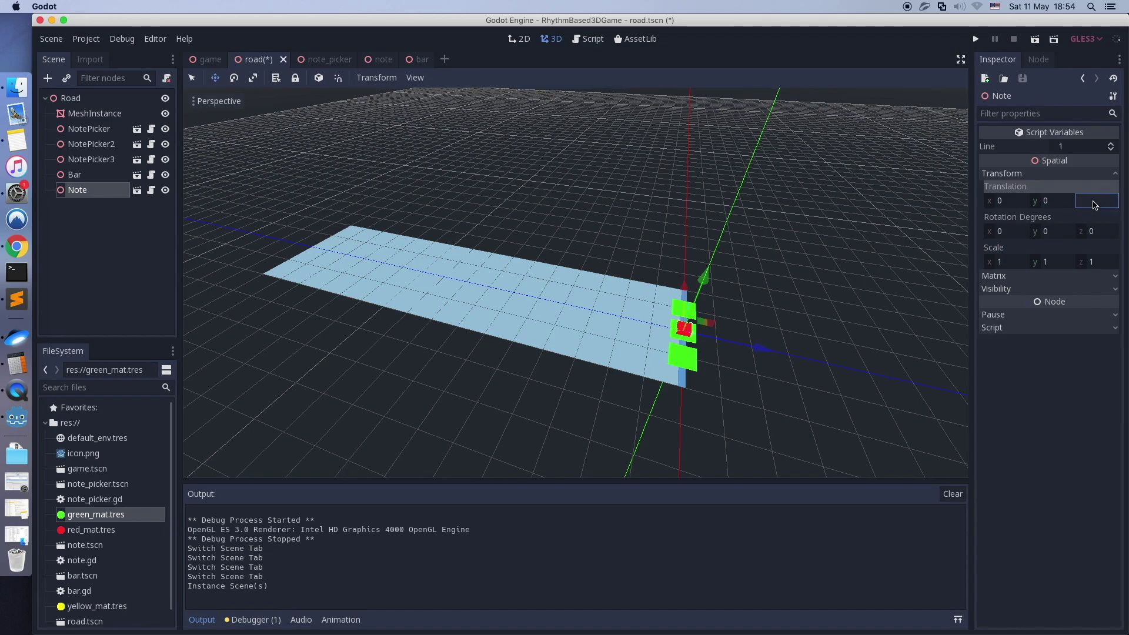
key(Return)
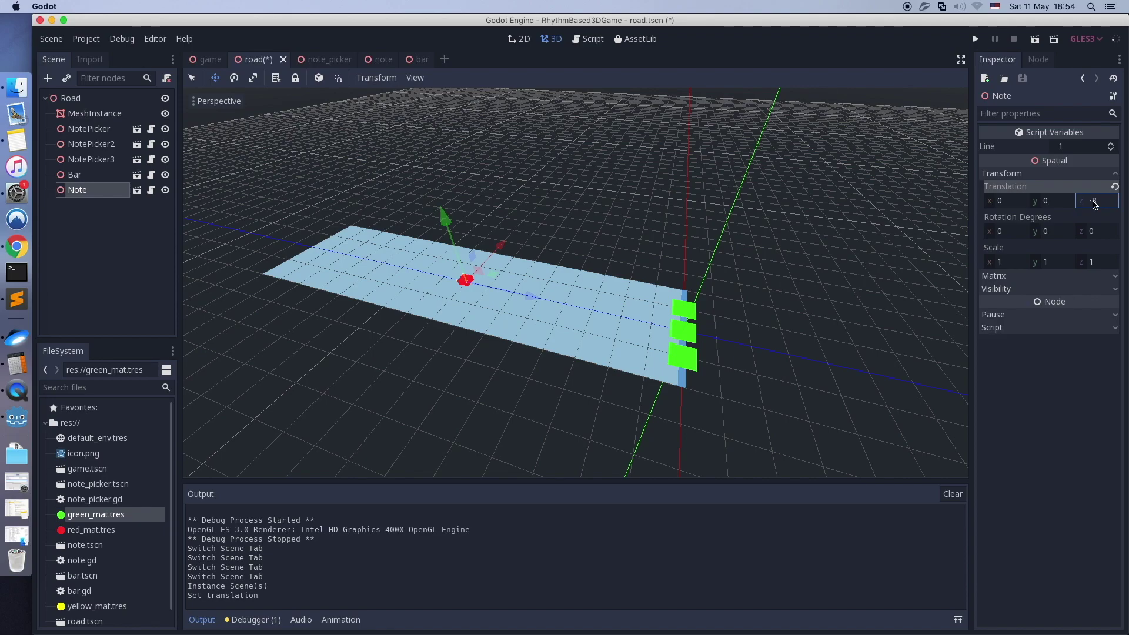
click(1096, 202)
key(Return)
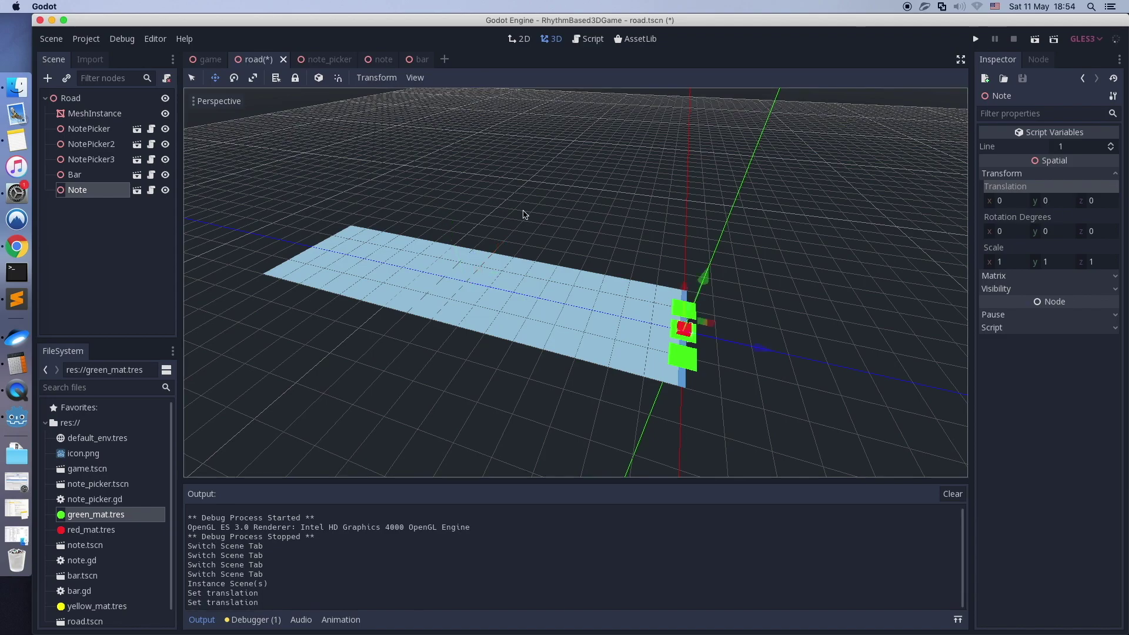
Step: Set the road MeshInstance's z scale to 4
click(92, 115)
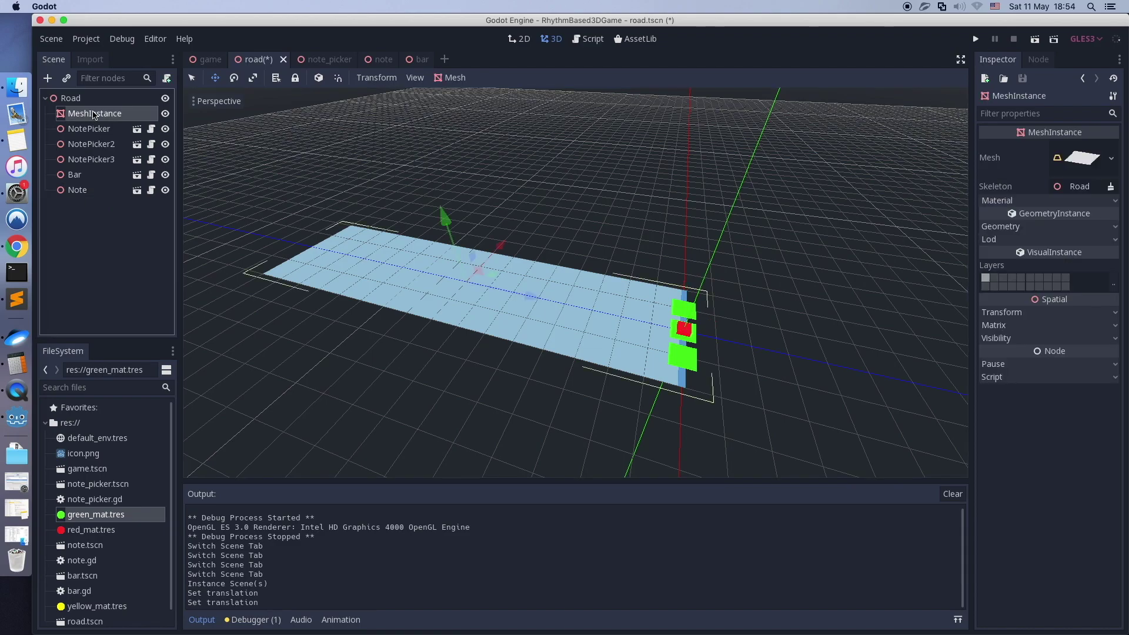
click(1016, 314)
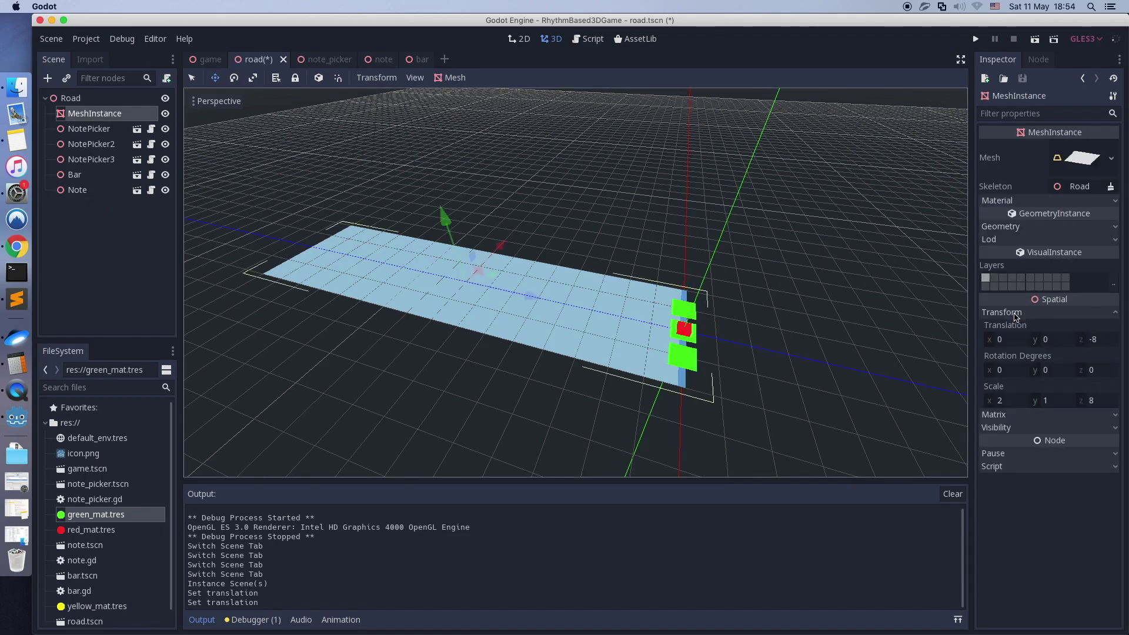
click(1100, 402)
text(1)
key(Return)
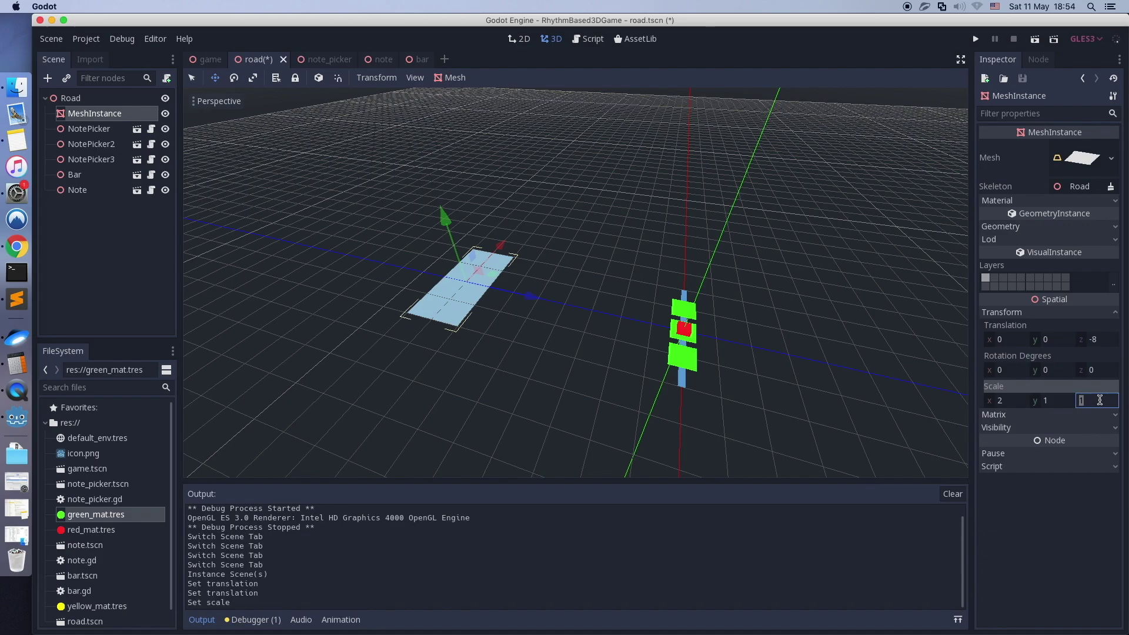
text(4)
key(Return)
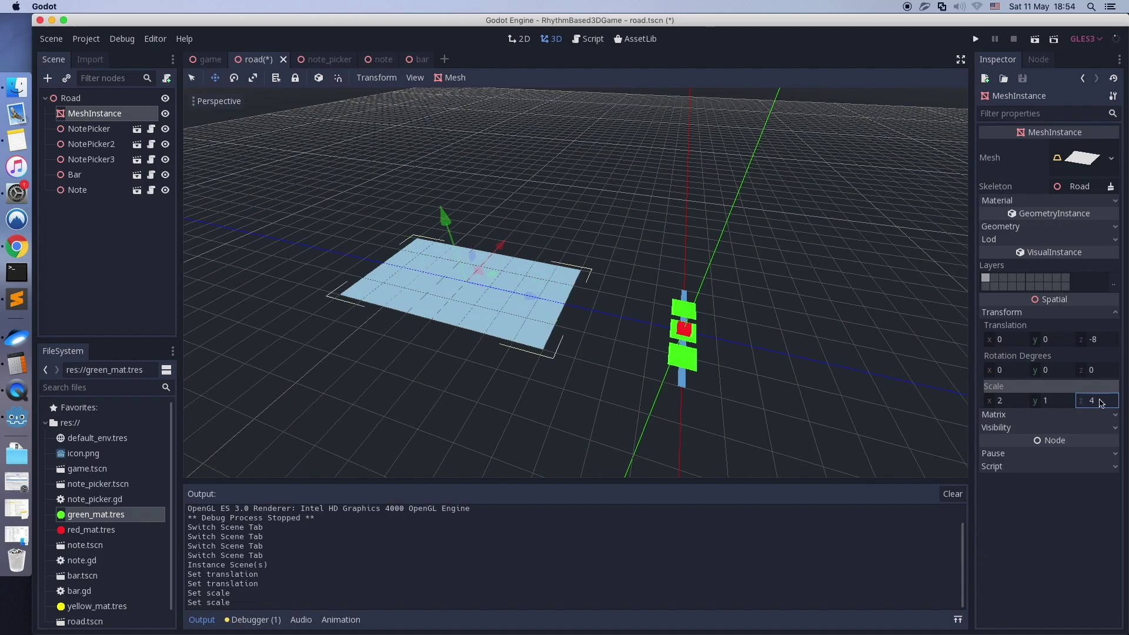
Step: Set the road MeshInstance's z translation to -4
click(1087, 339)
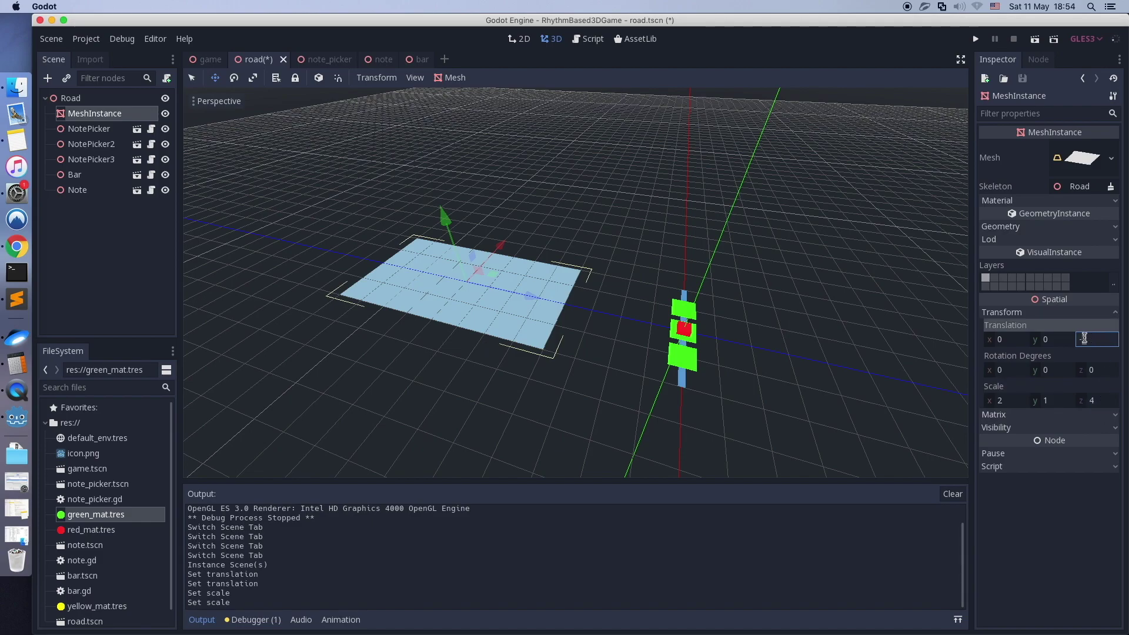
double_click(1081, 339)
text(0)
key(Return)
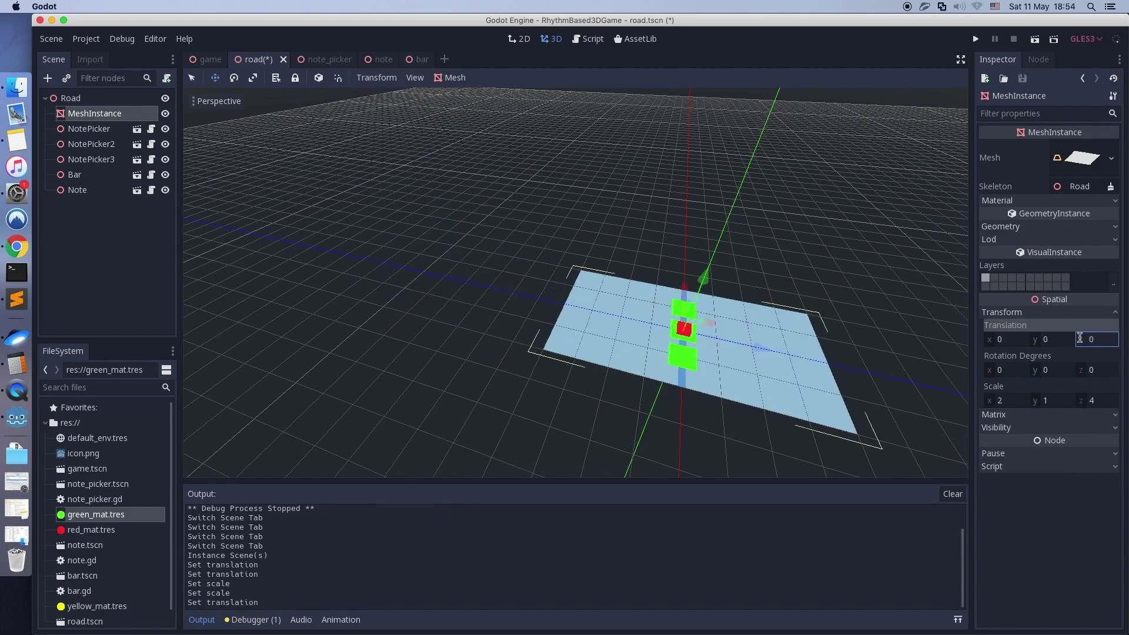
click(1095, 342)
text(-4)
key(Return)
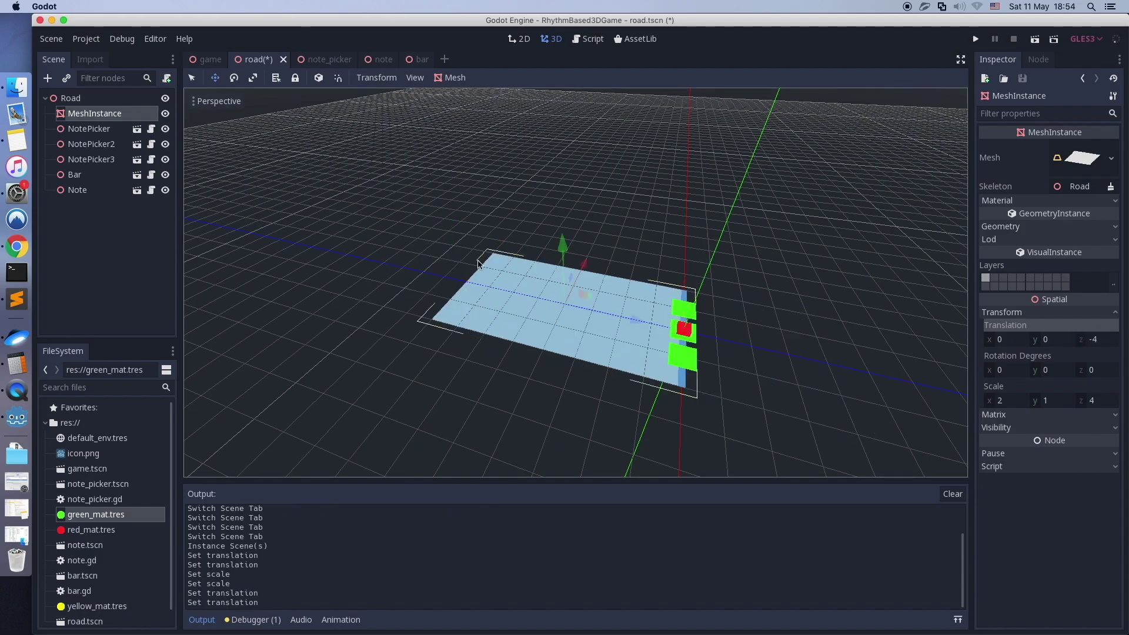
Step: Save the road scene, delete the test Note node, then run and close the game
key(super+s)
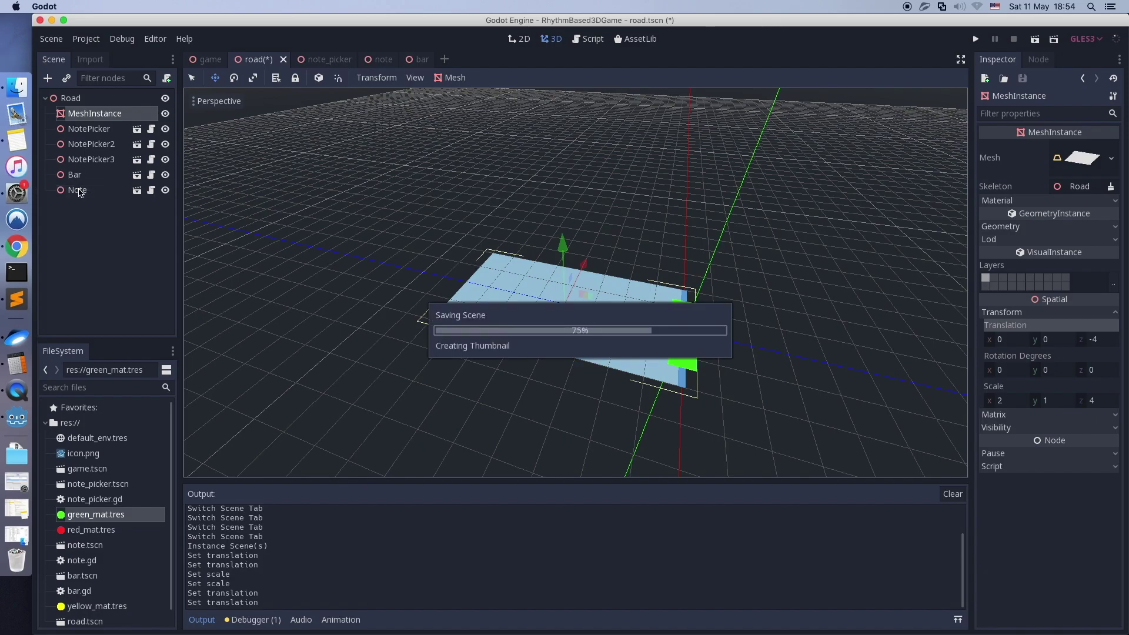
click(78, 191)
right_click(78, 192)
click(117, 597)
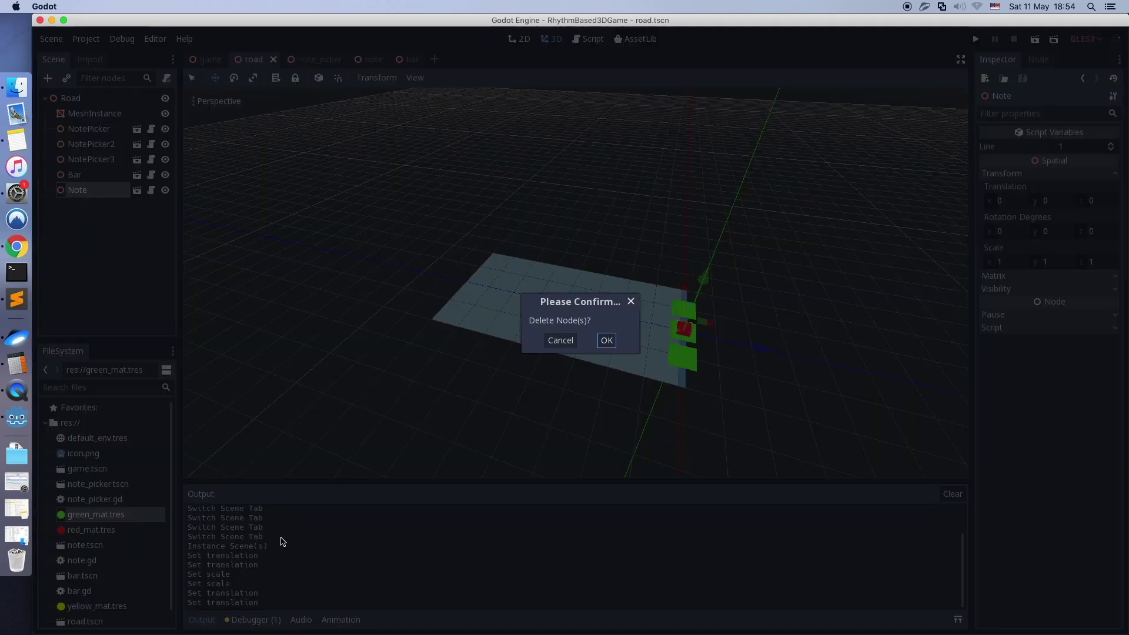
click(607, 341)
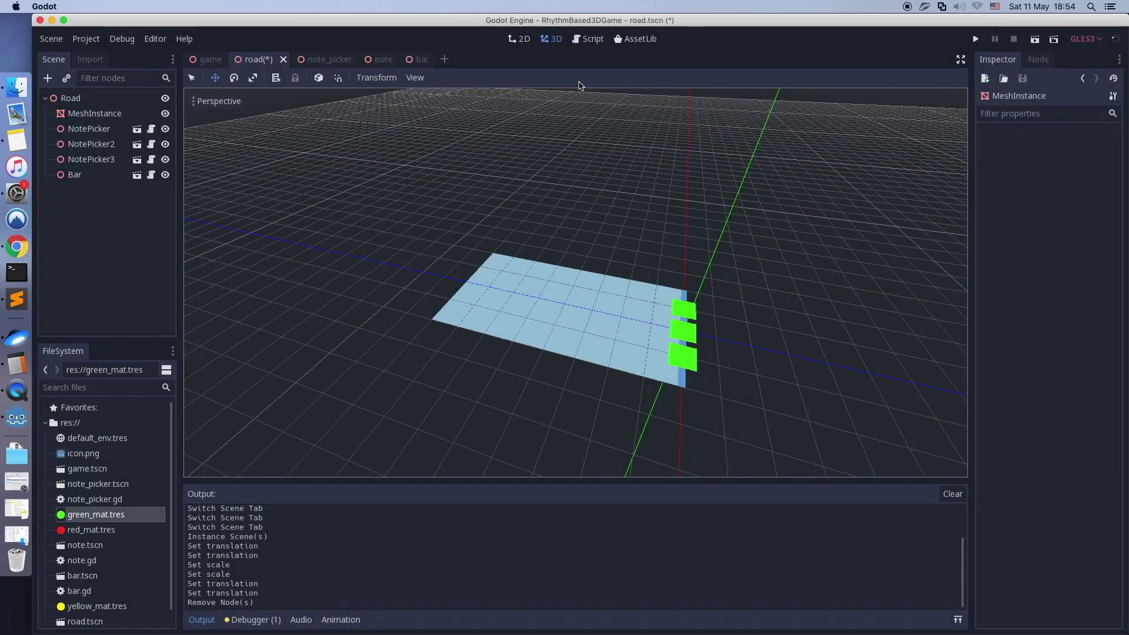
click(974, 39)
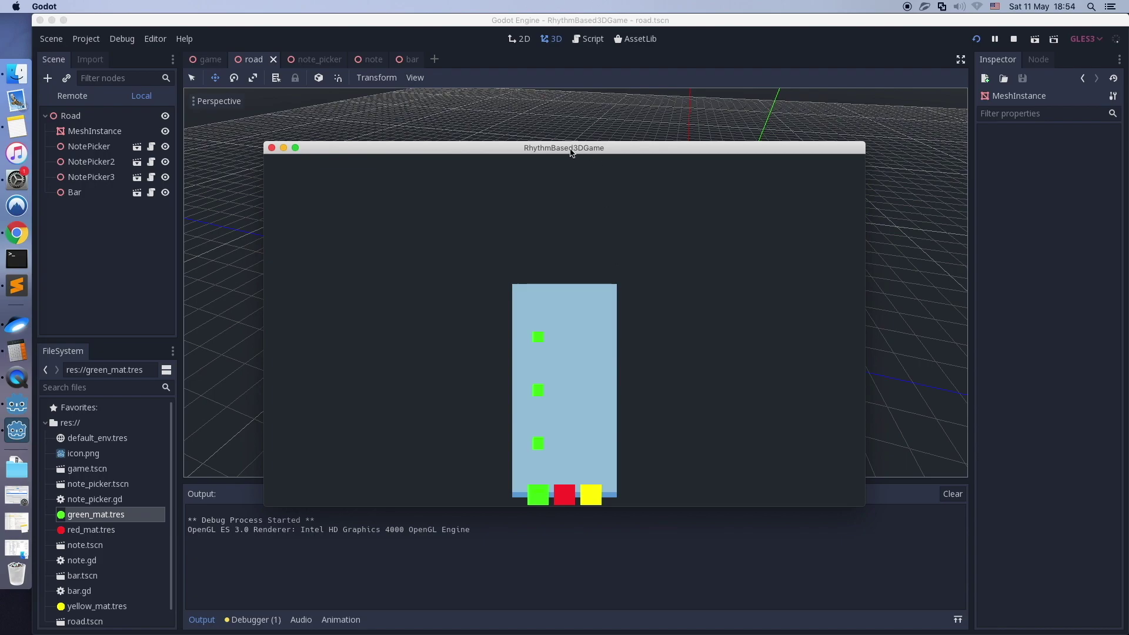
click(272, 148)
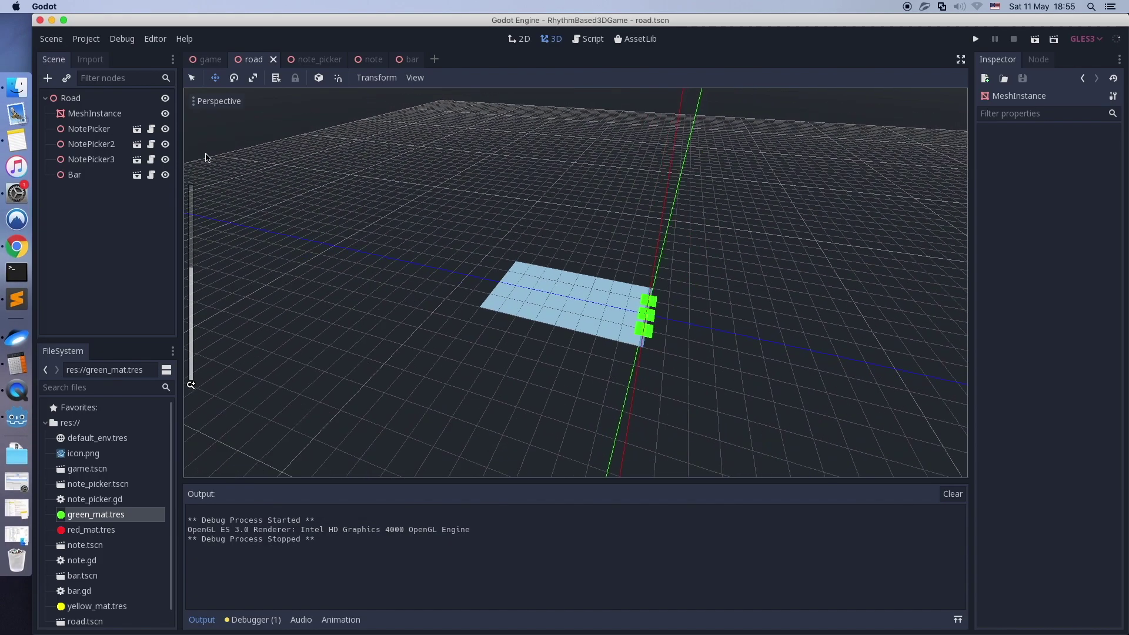
Step: Move CameraDebug down along its y axis in the game scene and preview its view
click(213, 60)
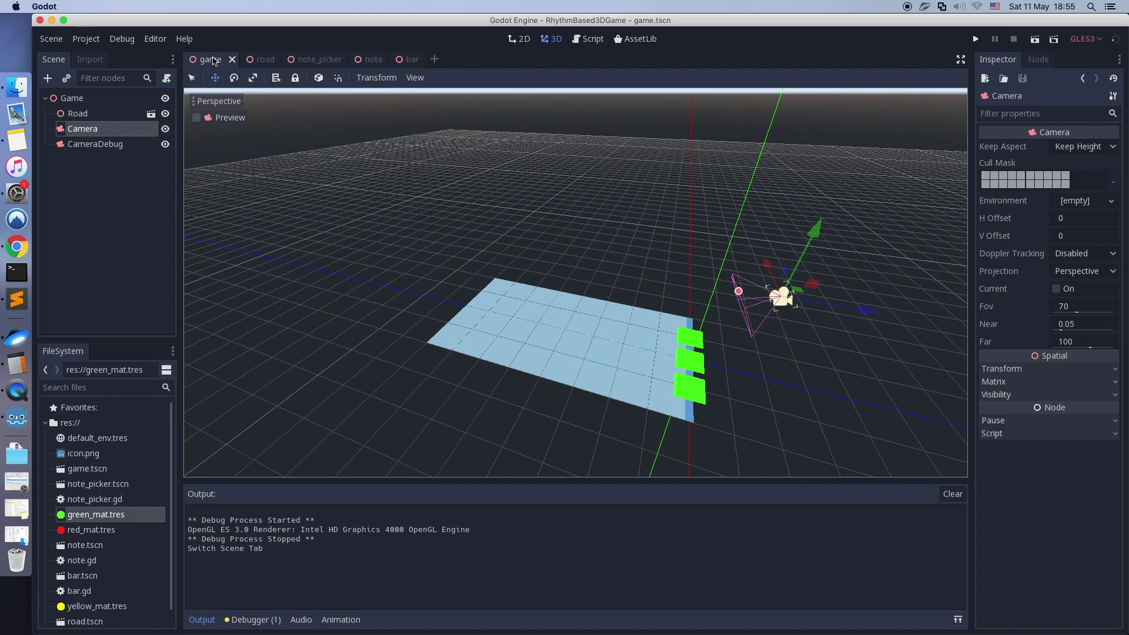
scroll(759, 206, down, 2)
click(95, 144)
scroll(405, 170, down, 3)
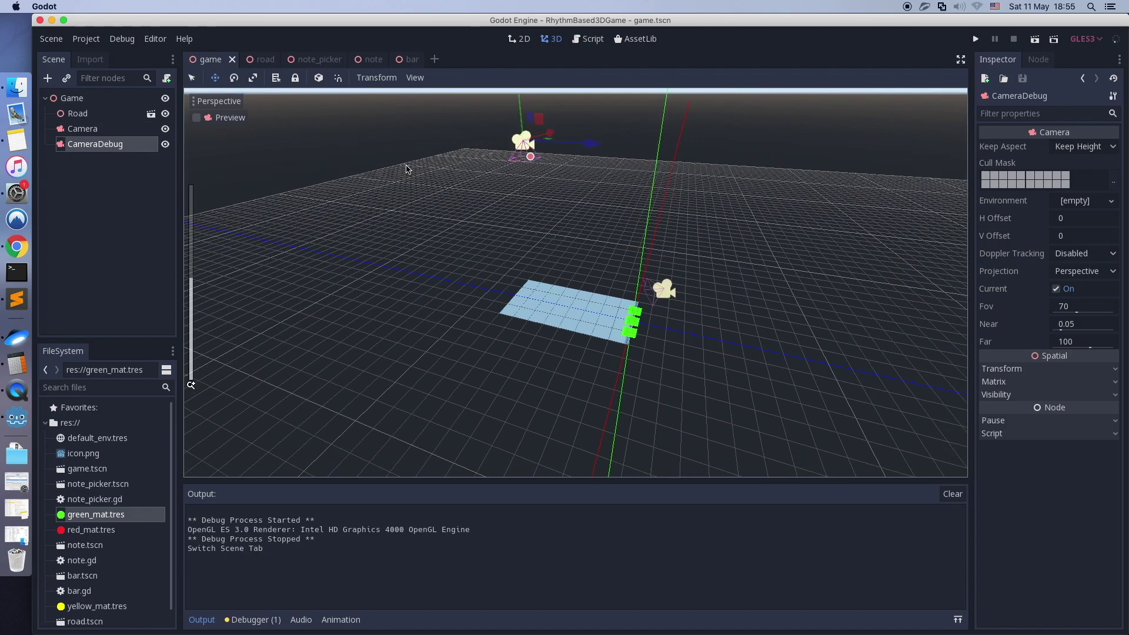
scroll(536, 132, down, 4)
drag(545, 123, 547, 184)
click(209, 119)
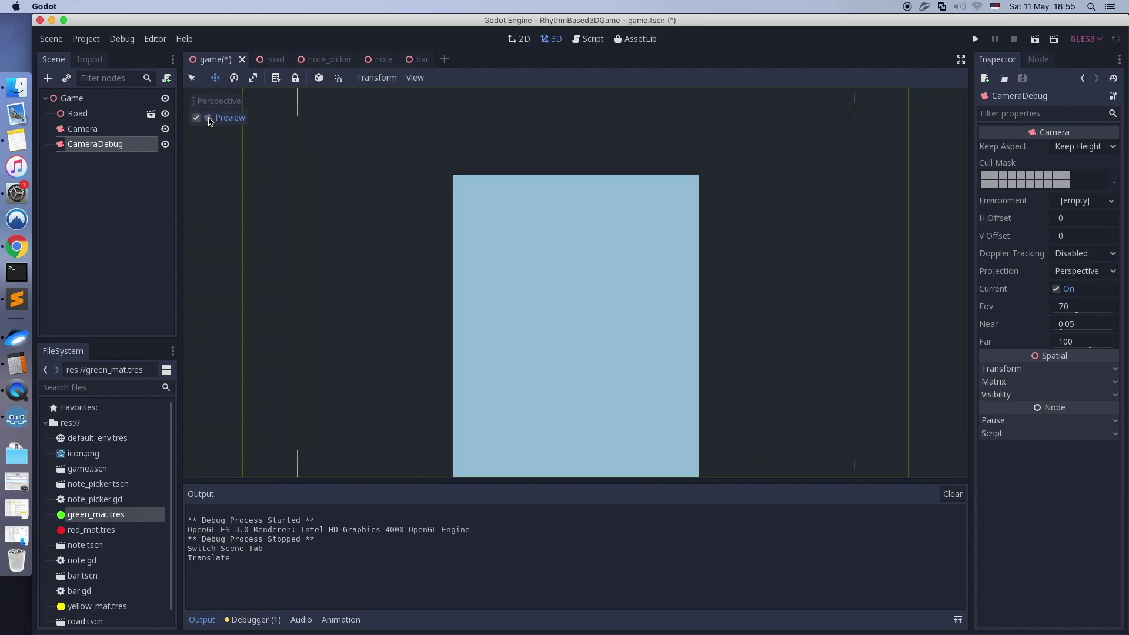
Step: Raise CameraDebug to y 6.088 so the whole road fits, save, and run without preview
click(1006, 372)
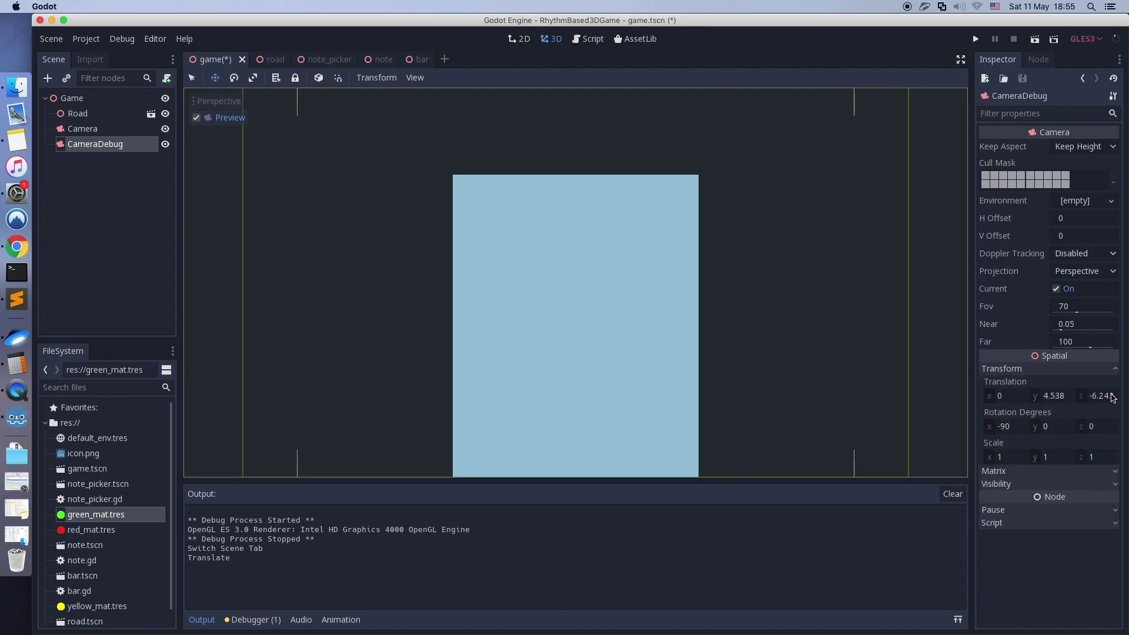
drag(1056, 400, 1105, 400)
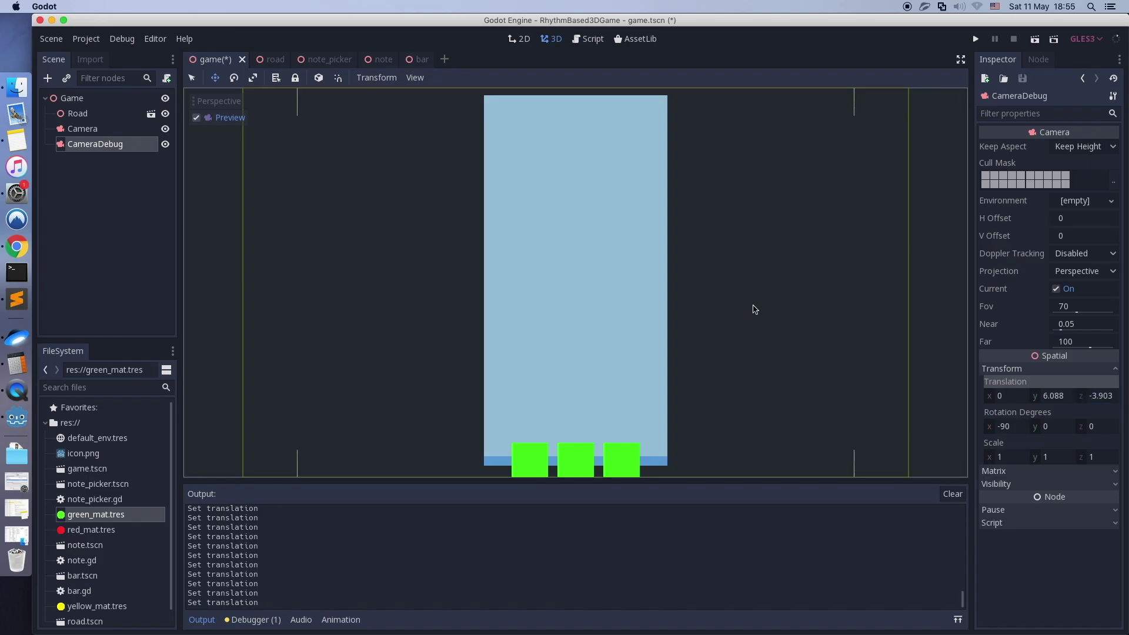
key(super+s)
click(222, 119)
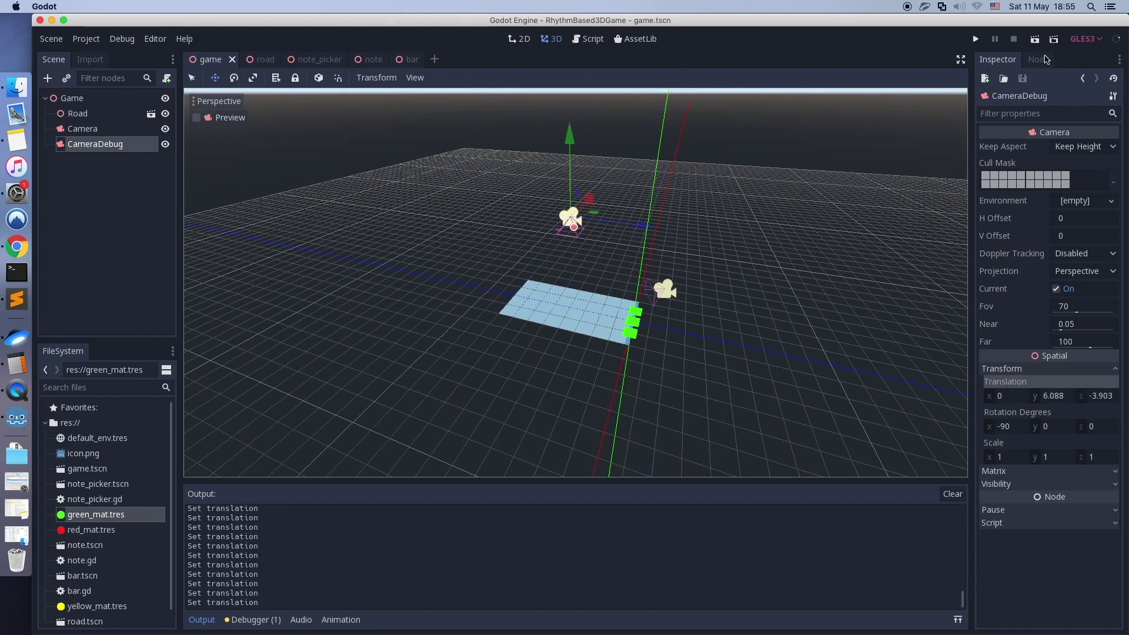
key(super+b)
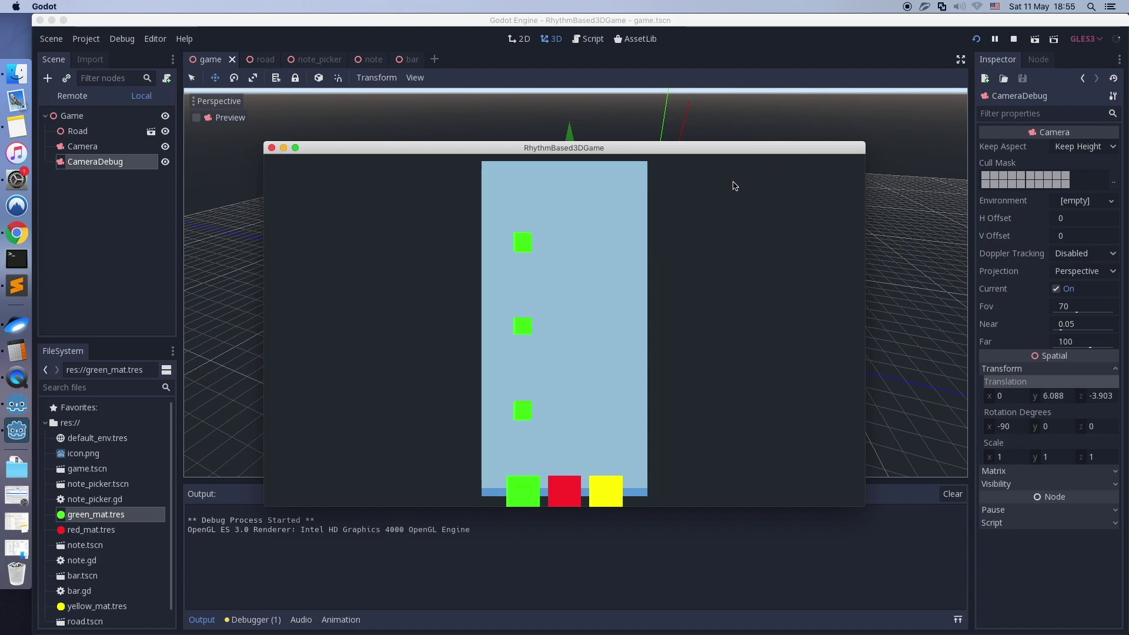
Step: Close the game and add randomize() inside the note loop in bar.gd
click(272, 148)
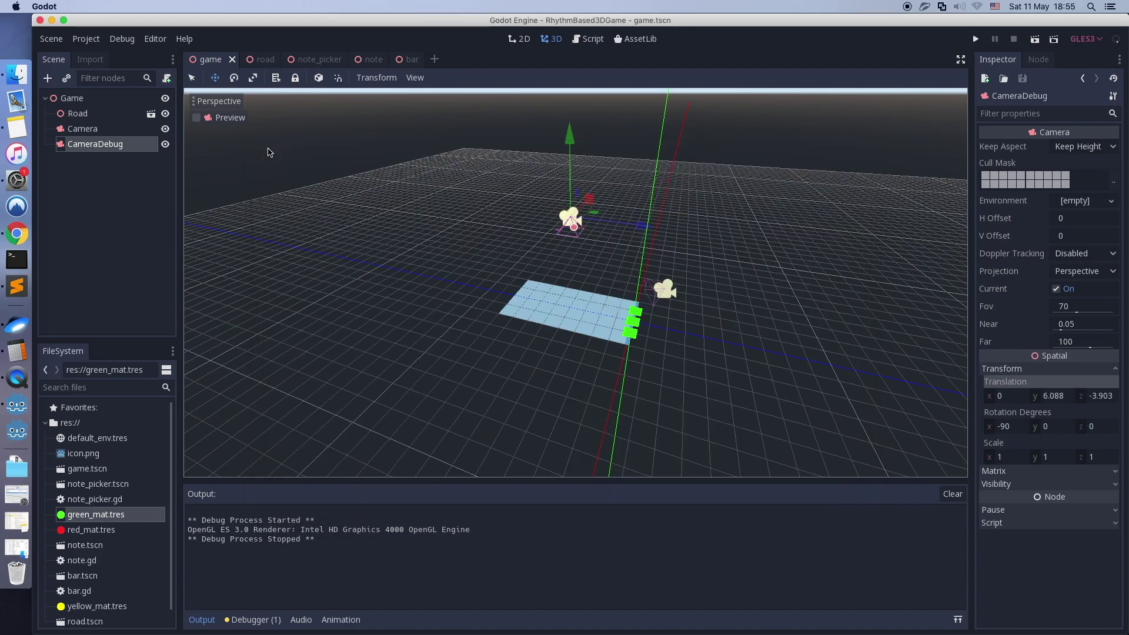
key(ctrl+Tab)
key(ctrl+Tab)
click(547, 385)
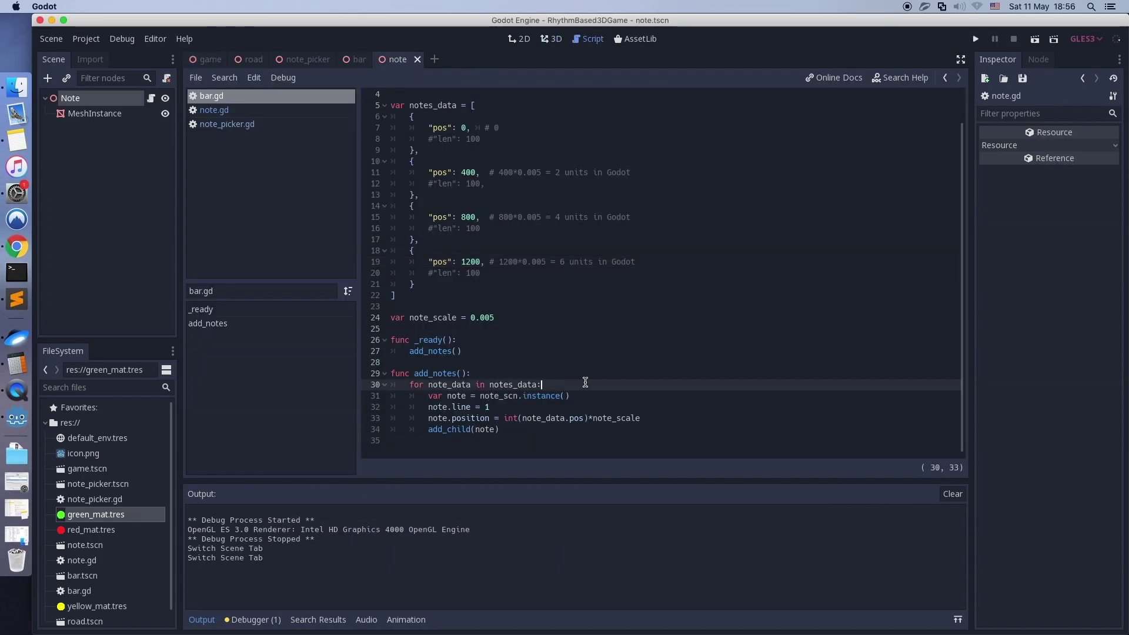
key(Return)
text(ran)
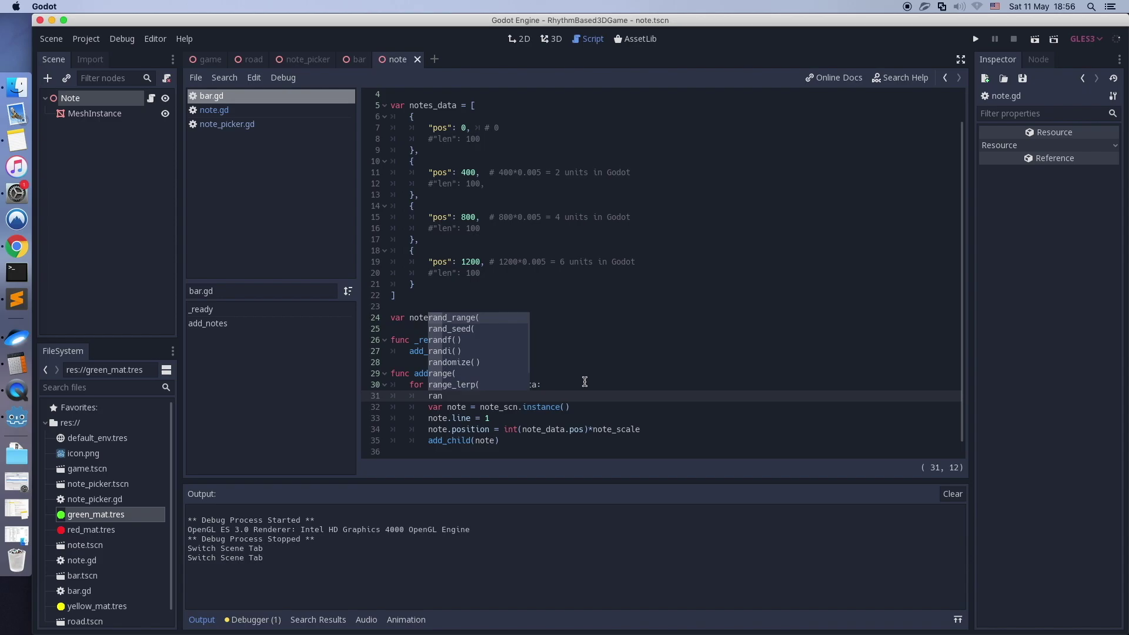
key(Down)
key(Down)
key(Down)
key(Down)
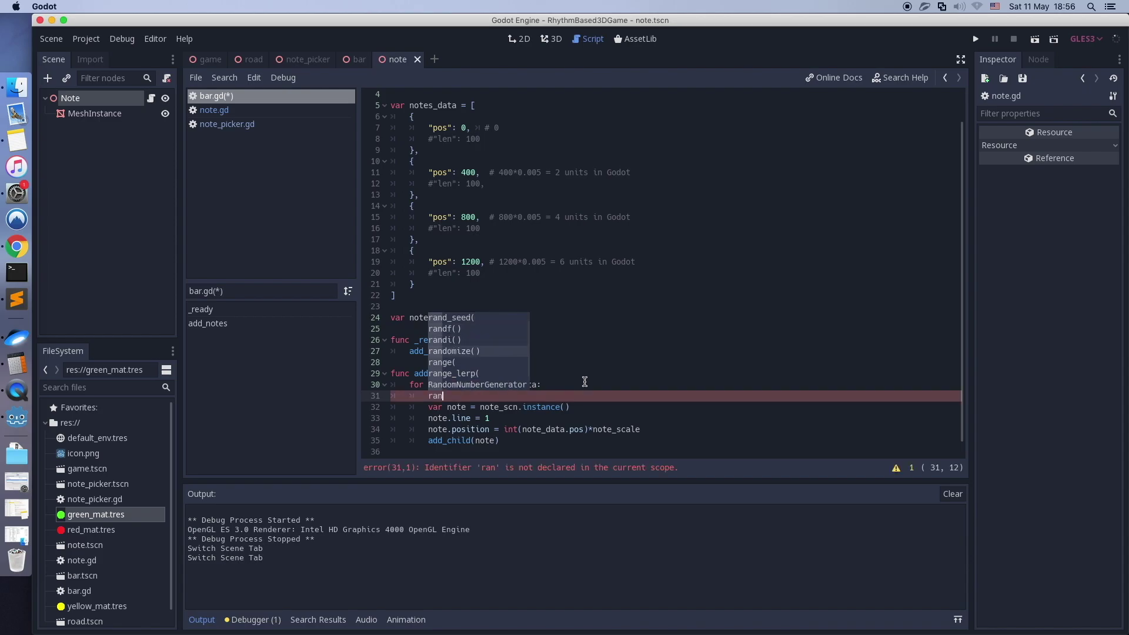
key(Return)
Step: Set note.line = (randi() % 3) + 1, save bar.gd, and run the game
click(525, 418)
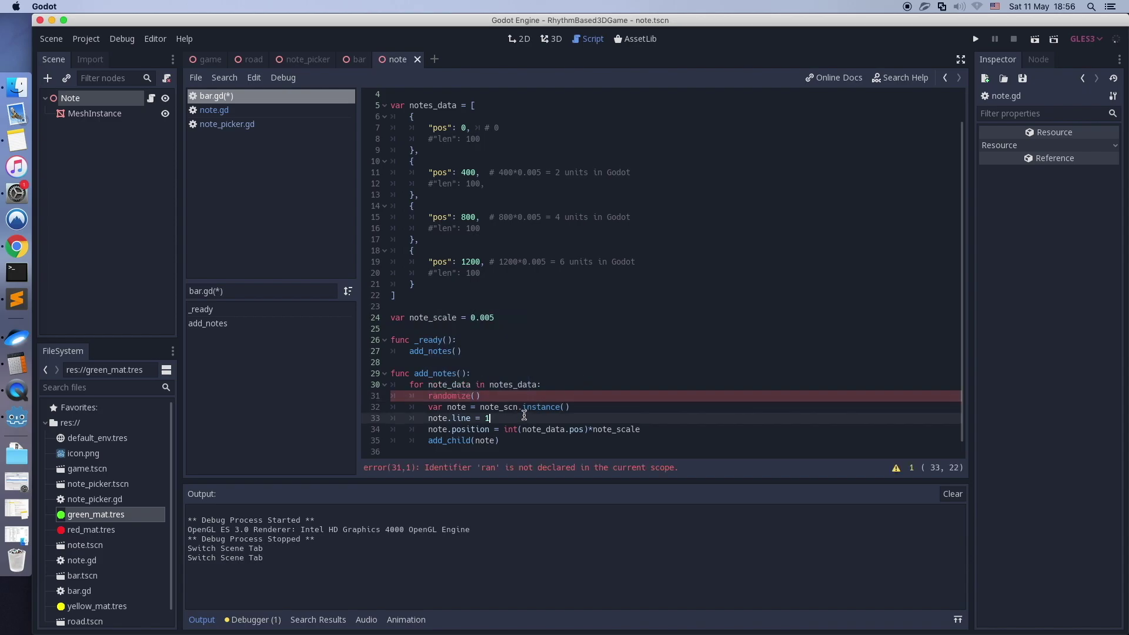
text(rand)
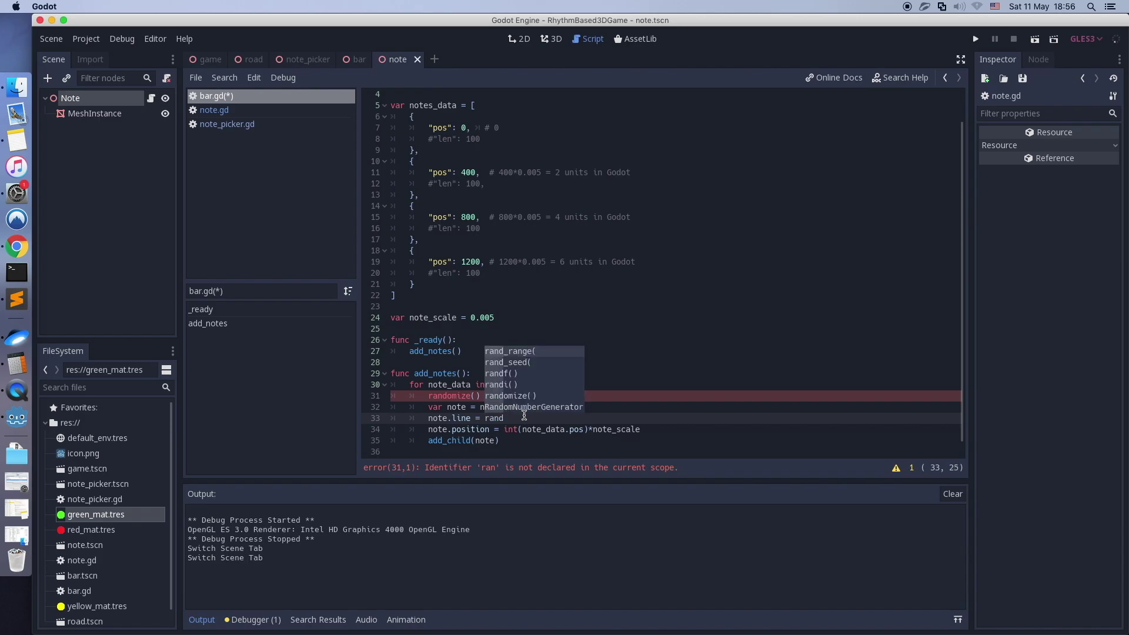
text(i)
key(Return)
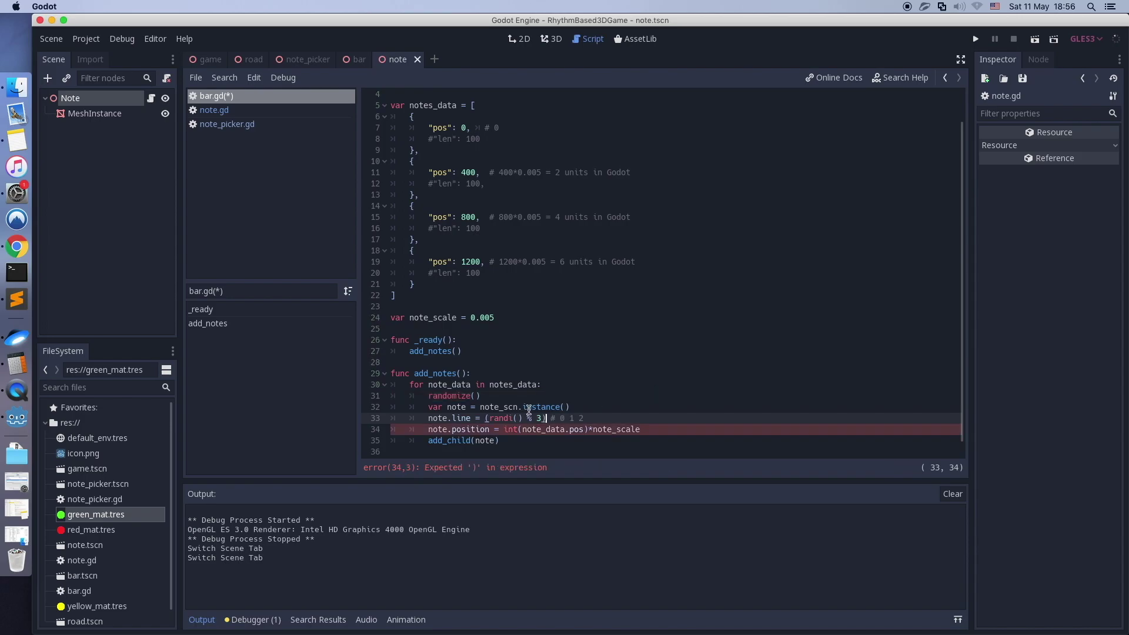
text(+1)
key(Left)
key(Left)
key(Left)
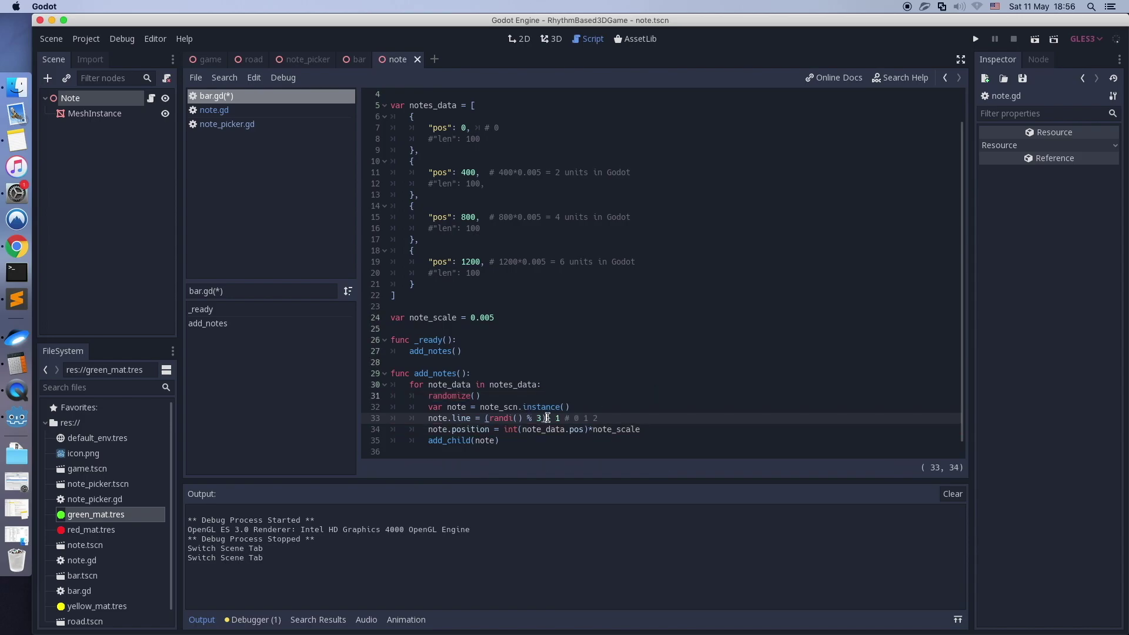
key(super+s)
click(977, 40)
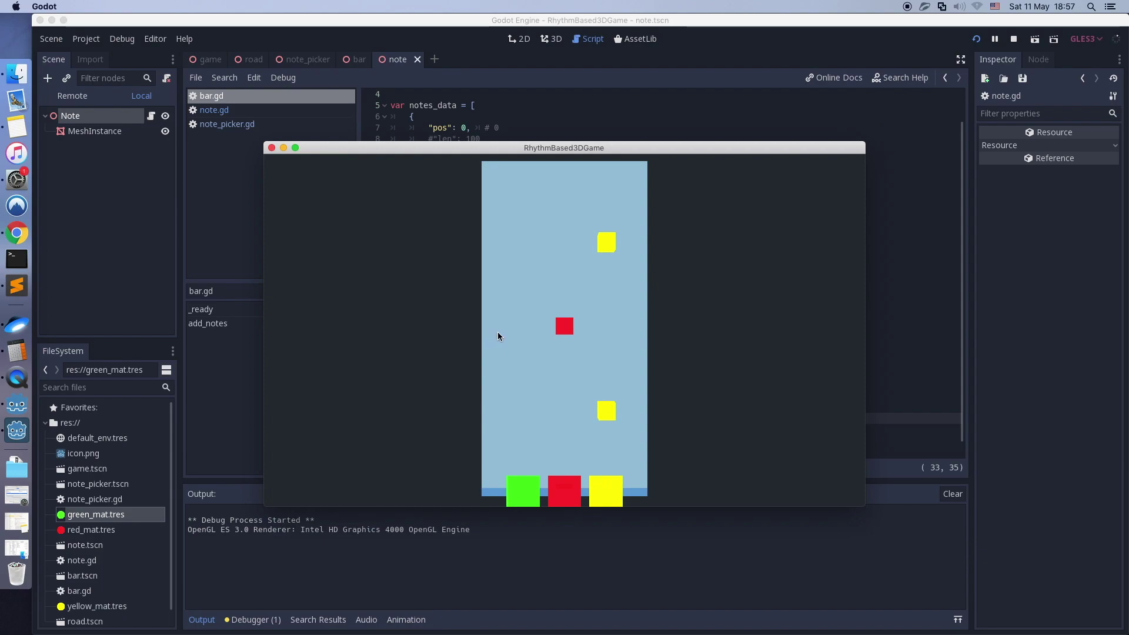
Step: Stop and rerun the game three times to confirm the note lanes change randomly
click(1014, 39)
click(977, 40)
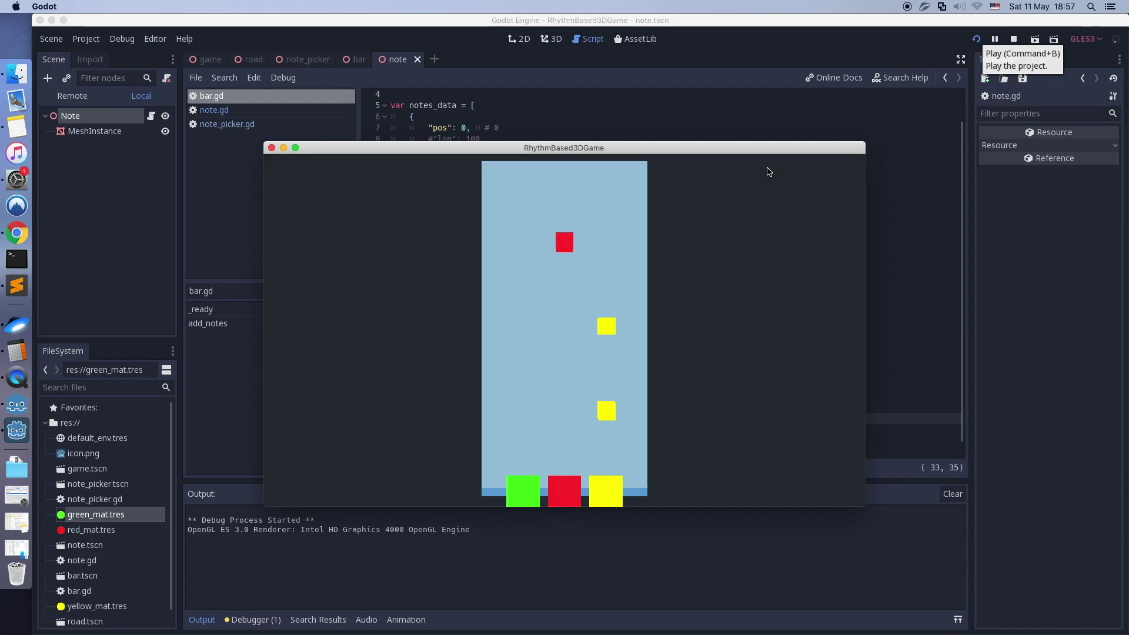
click(1012, 39)
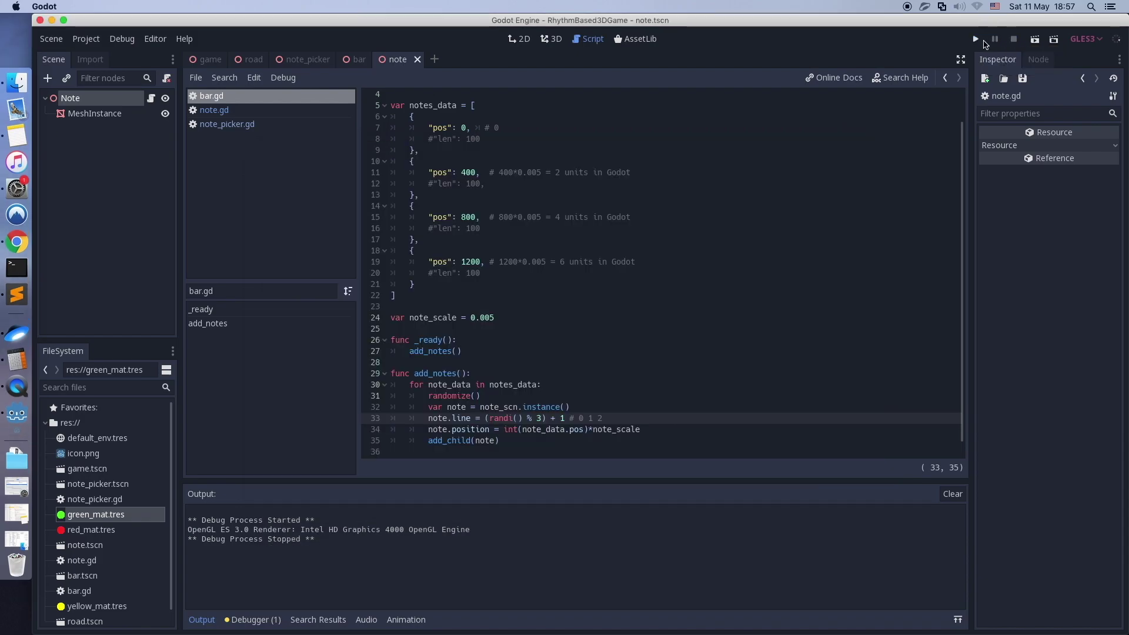
click(978, 40)
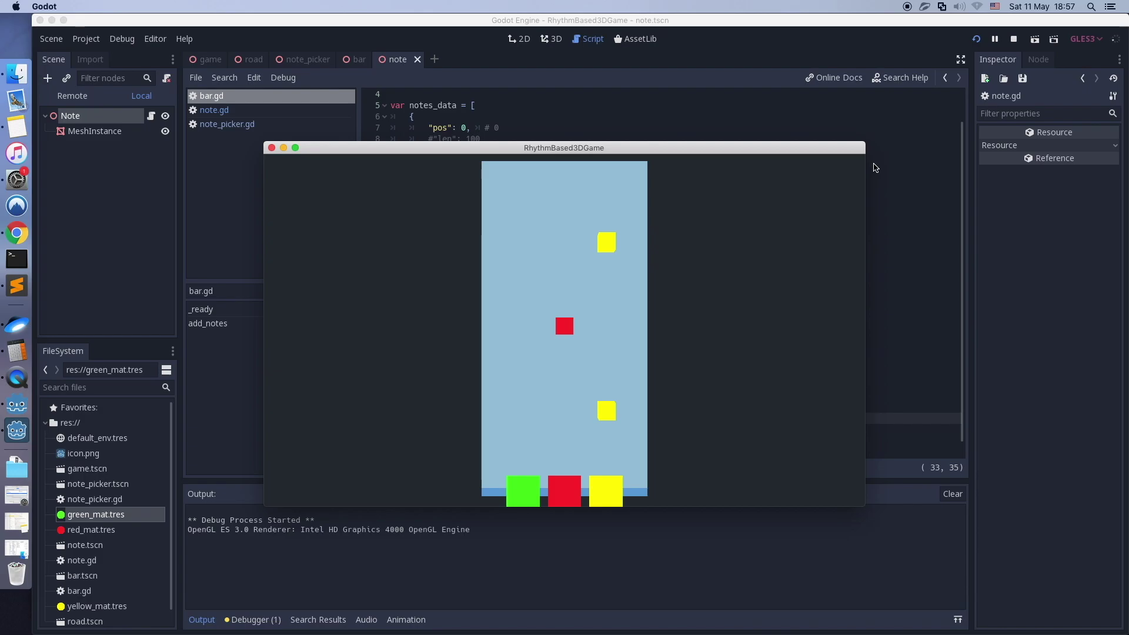
click(1014, 40)
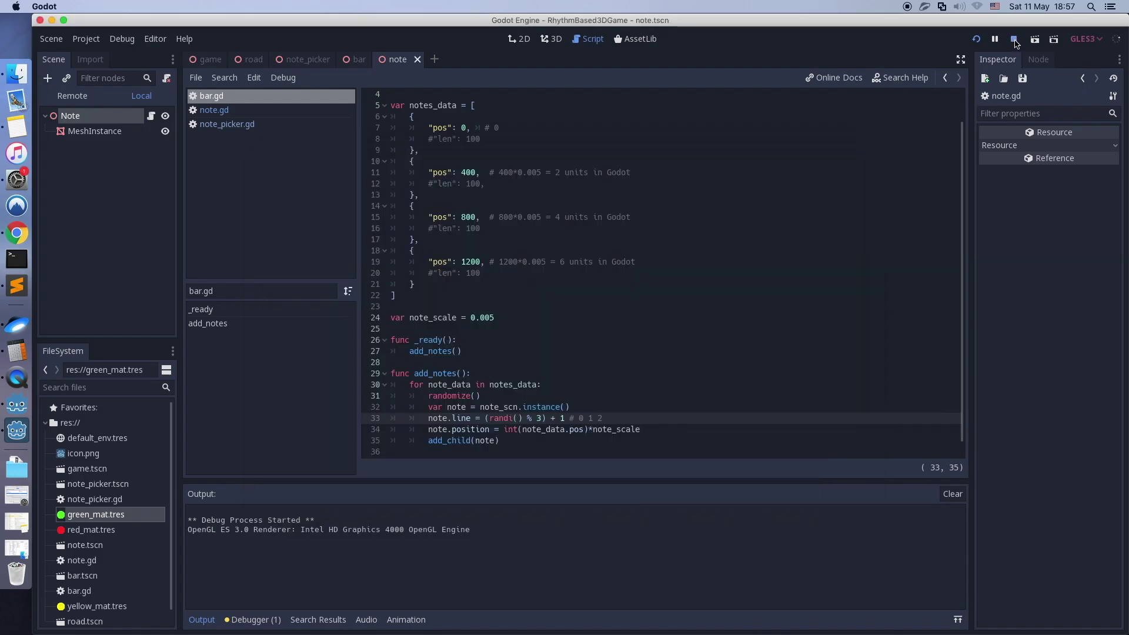
click(978, 40)
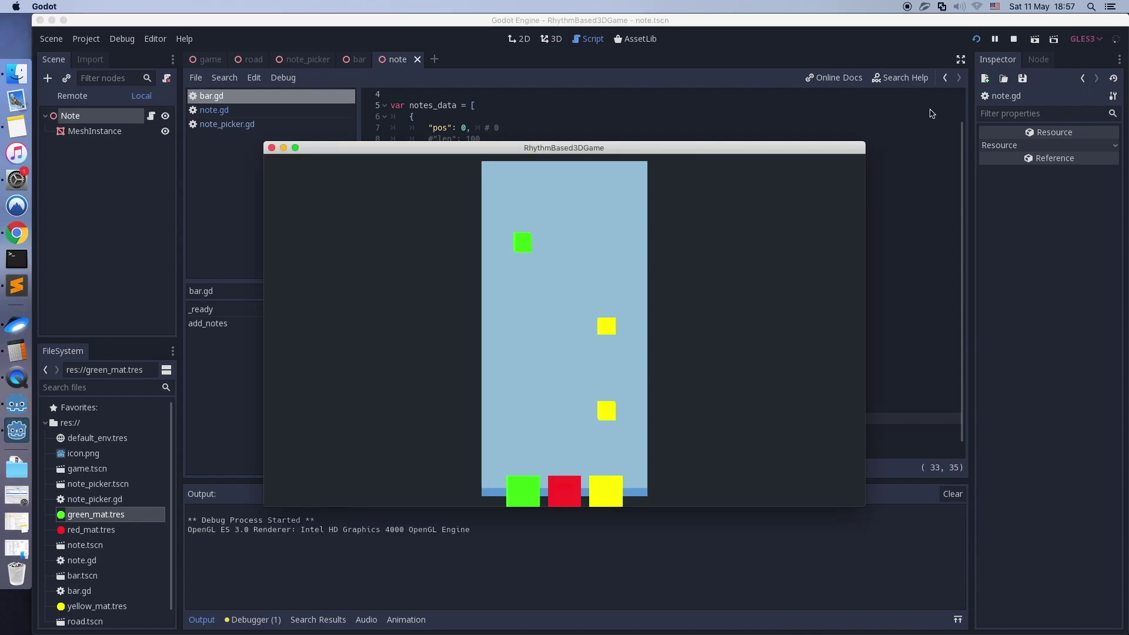
Step: Close the game and duplicate green_mat.tres as green_picker_mat.tres
click(272, 147)
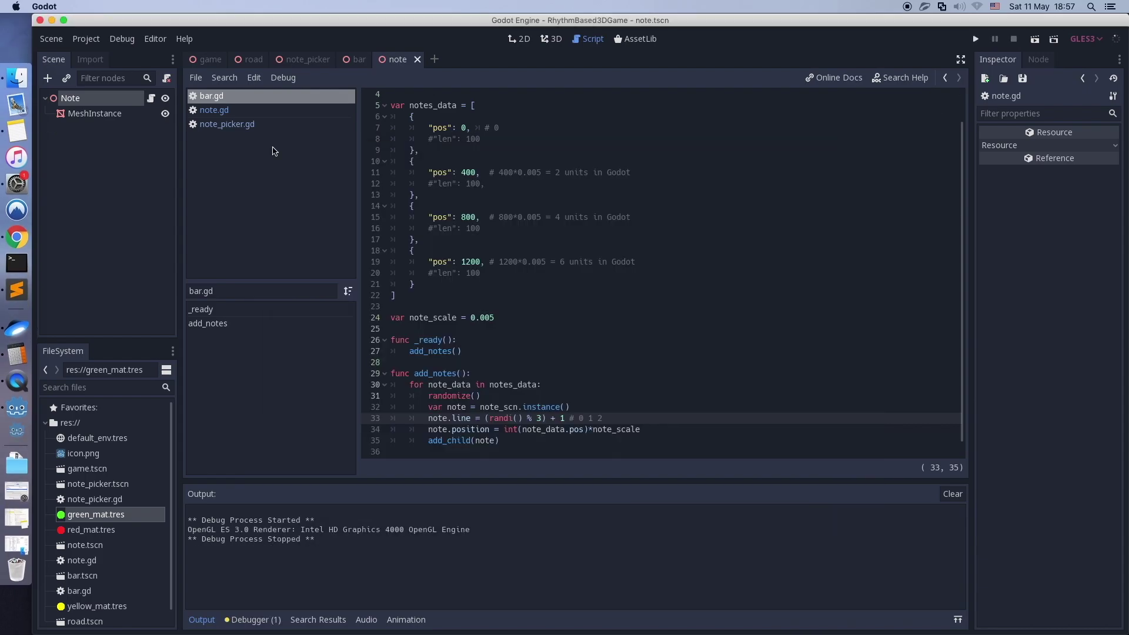
click(110, 530)
click(104, 518)
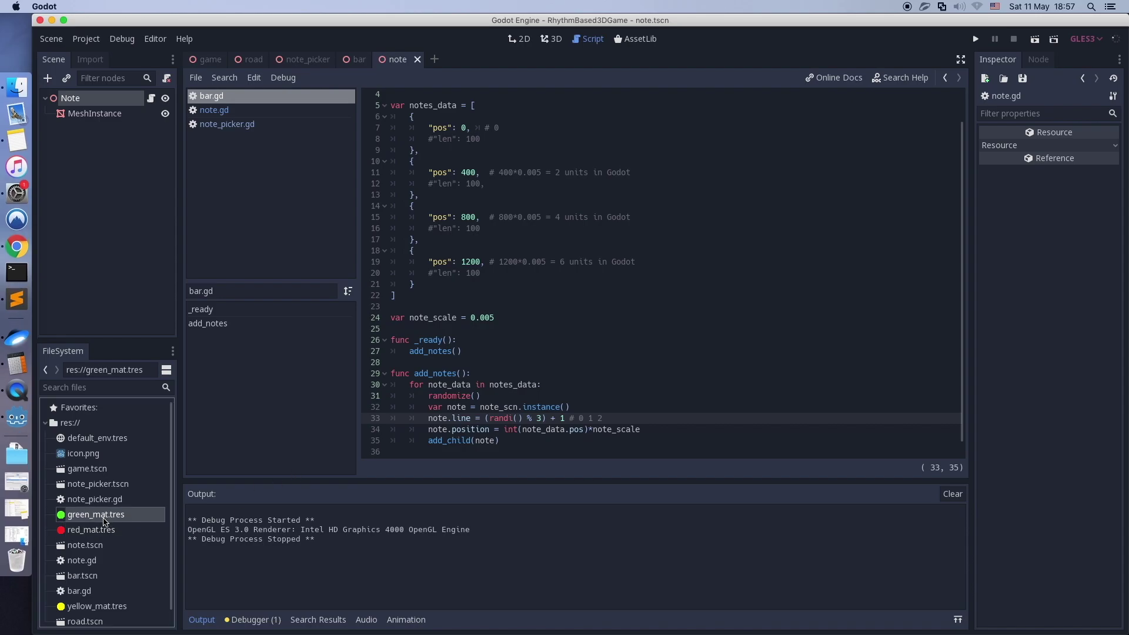
right_click(104, 520)
click(118, 531)
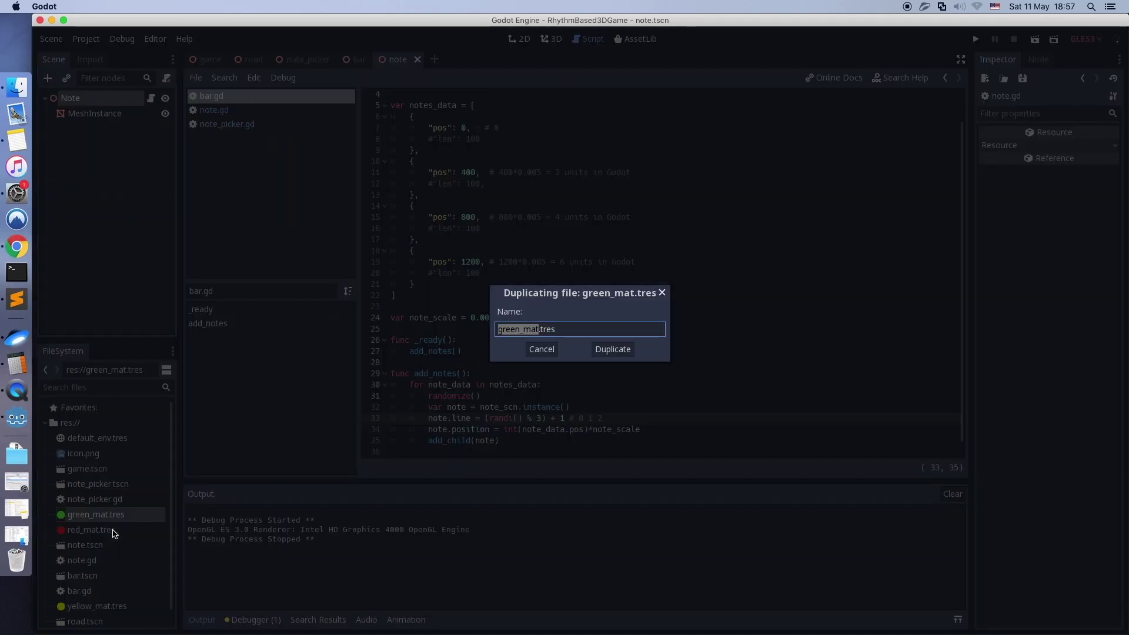
click(520, 329)
text(_picker)
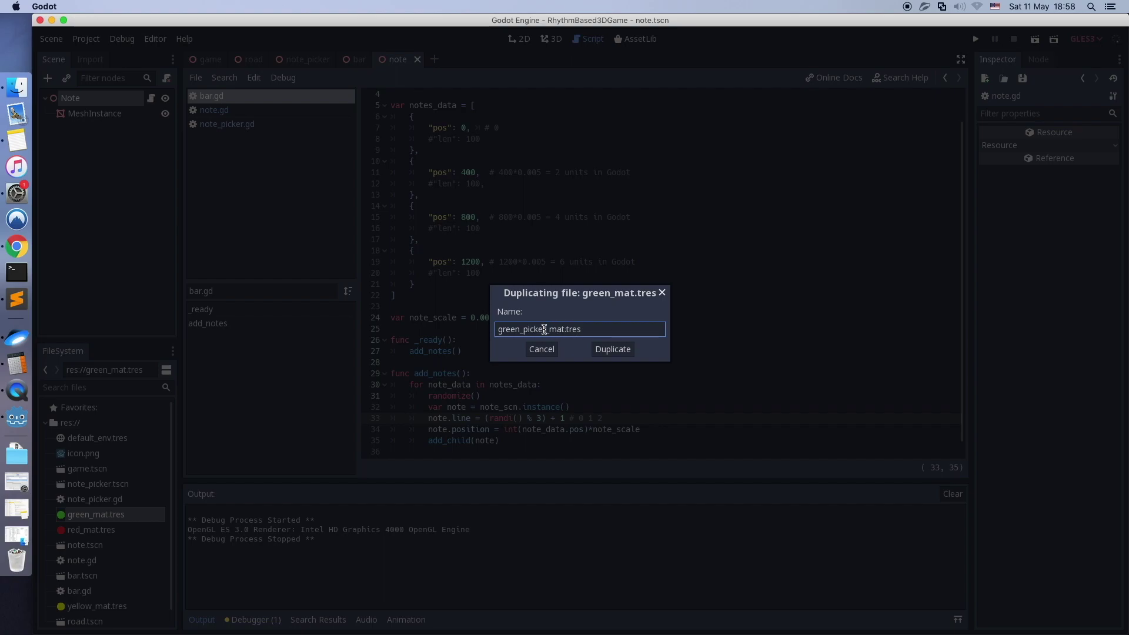
click(613, 349)
Step: Duplicate red_mat.tres as red_picker_mat.tres, after undoing an accidental rename
click(91, 600)
right_click(91, 601)
click(112, 517)
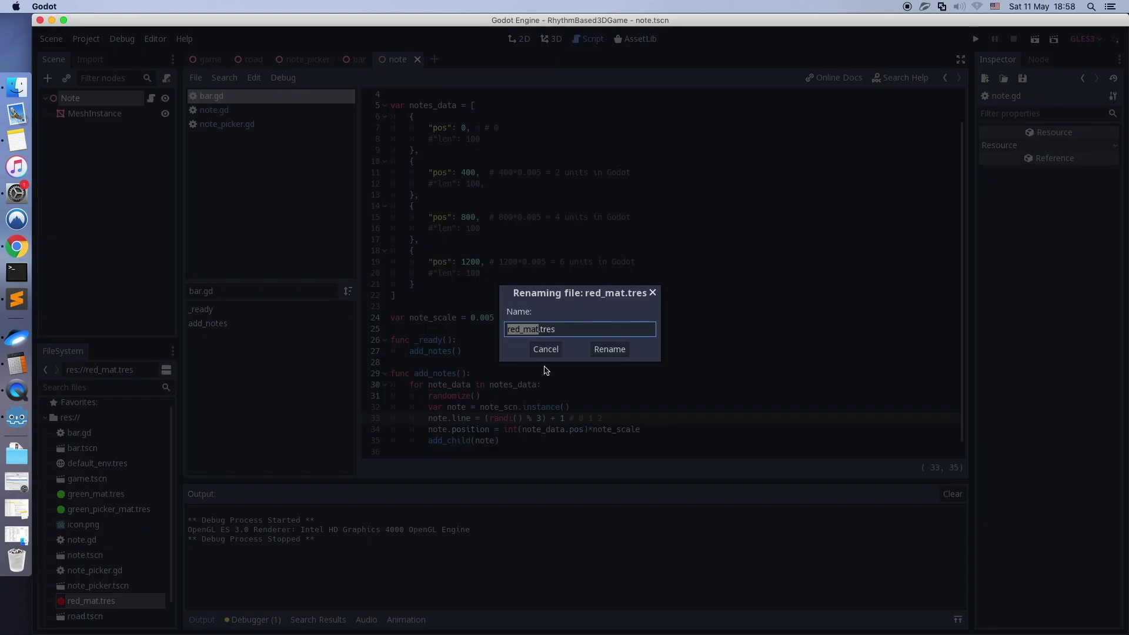
click(522, 330)
text(_picker)
click(612, 350)
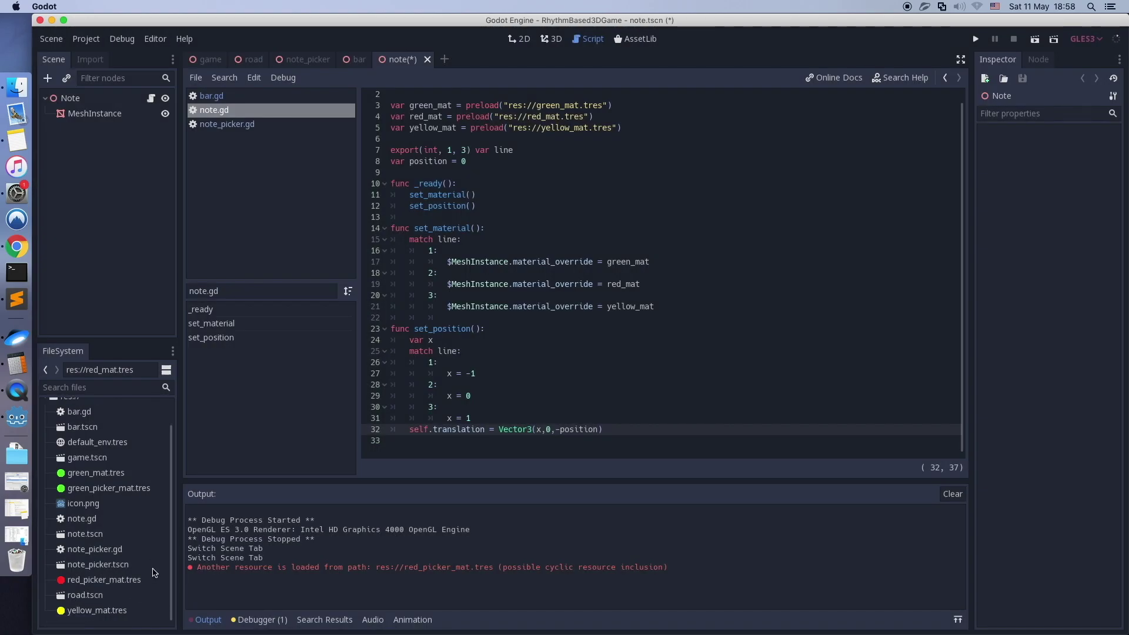
right_click(109, 584)
click(126, 517)
click(544, 328)
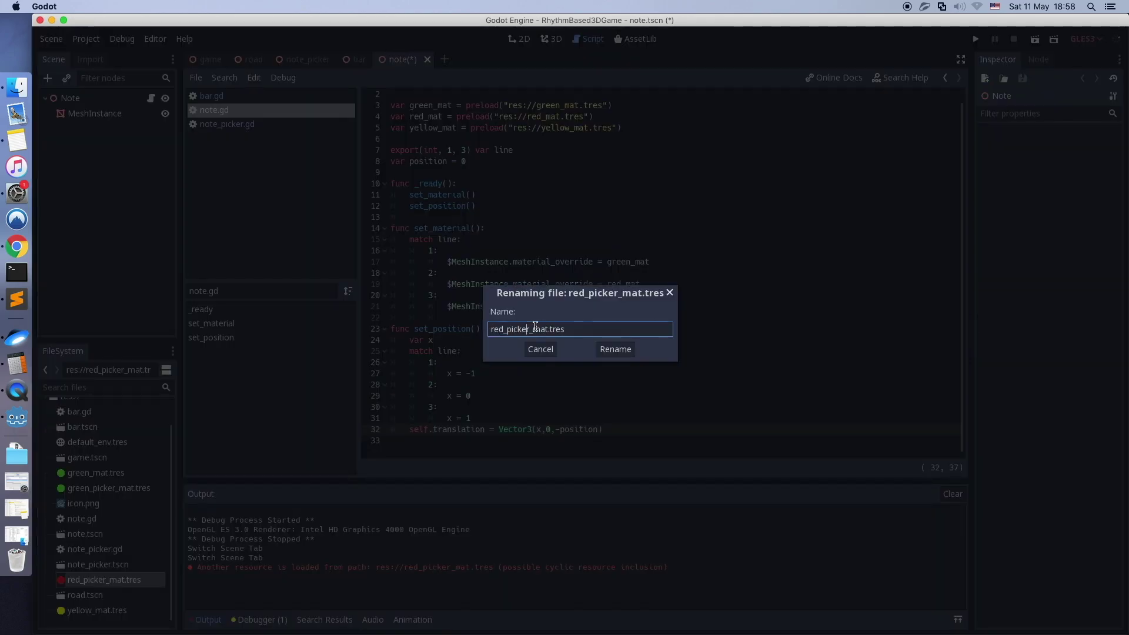
key(BackSpace)
key(BackSpace)
key(BackSpace)
key(BackSpace)
key(BackSpace)
key(BackSpace)
key(BackSpace)
key(Return)
right_click(59, 588)
click(94, 532)
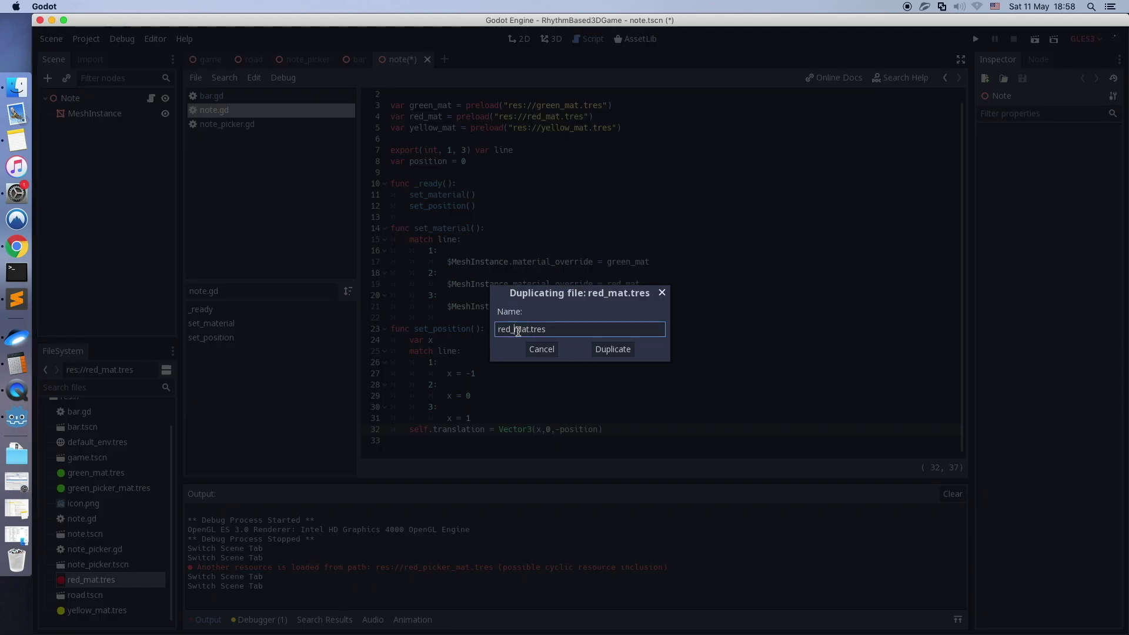
click(517, 330)
text(picker_)
key(Return)
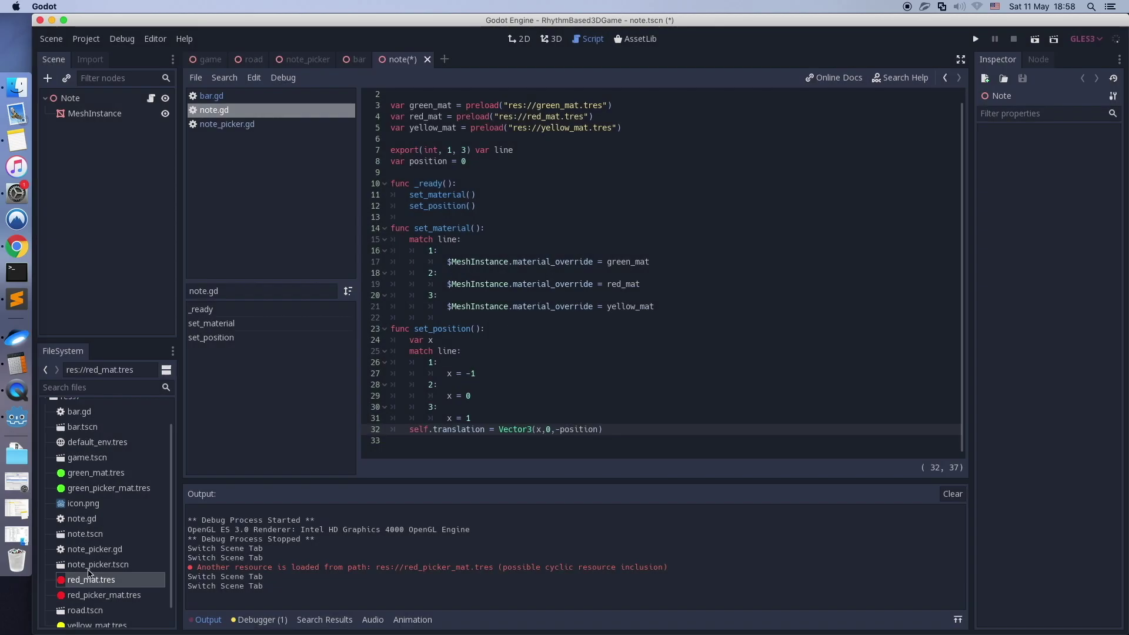
Step: Duplicate yellow_mat.tres as yellow_picker_mat.tres
right_click(98, 610)
click(122, 531)
click(536, 328)
text(picker_mat.tres)
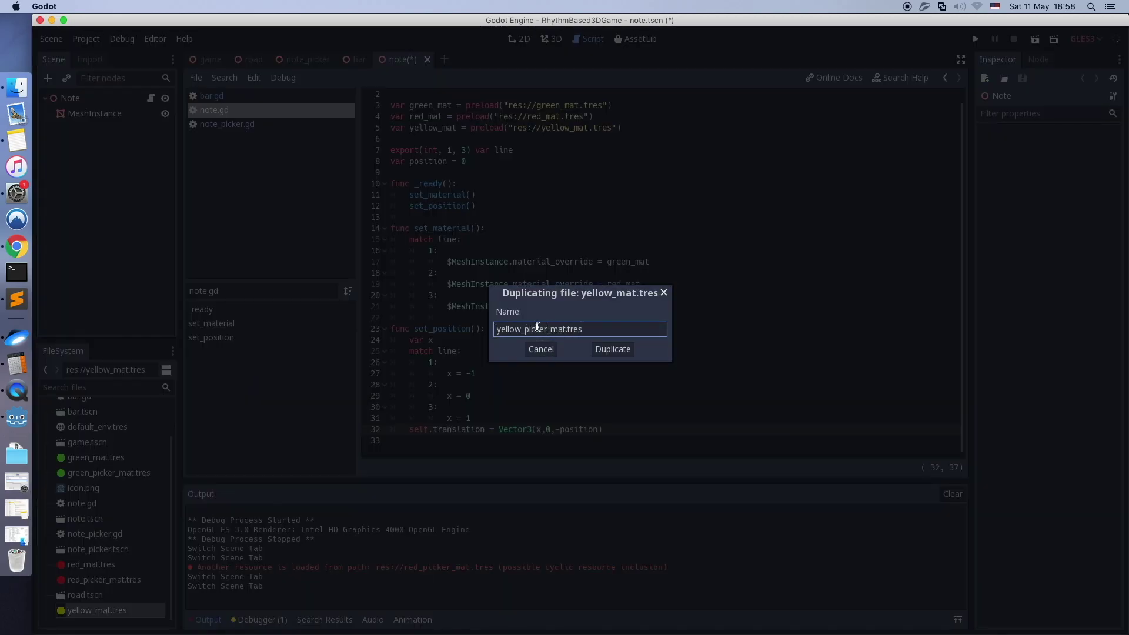
key(Return)
Step: Rename the original yellow and red materials to yellow_note_mat.tres and red_note_mat.tres
scroll(158, 483, down, 1)
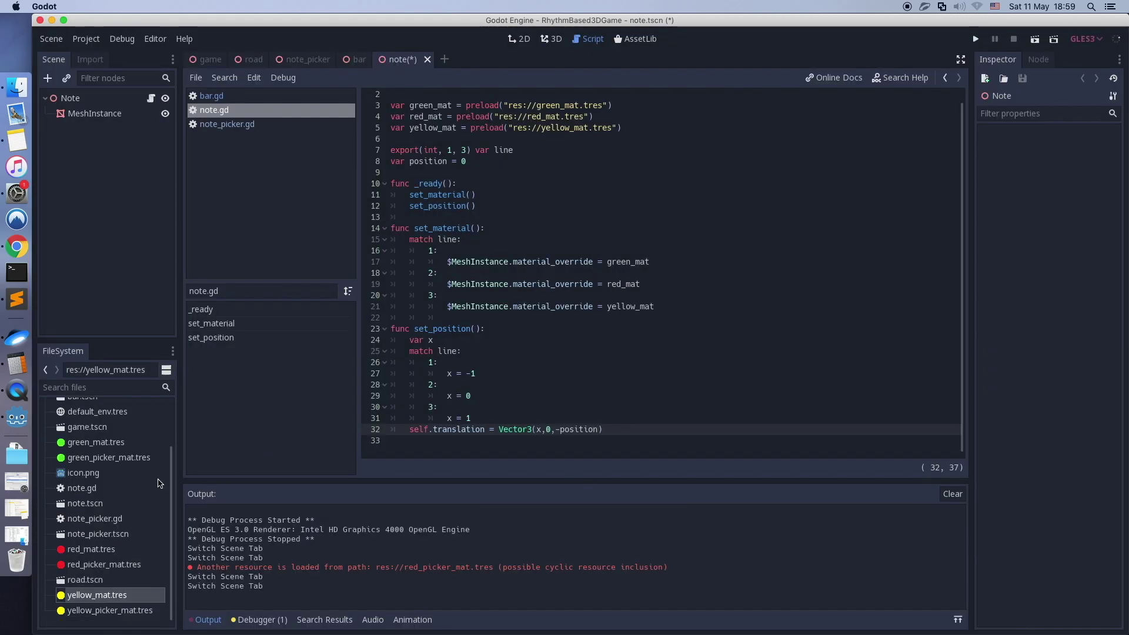
click(100, 611)
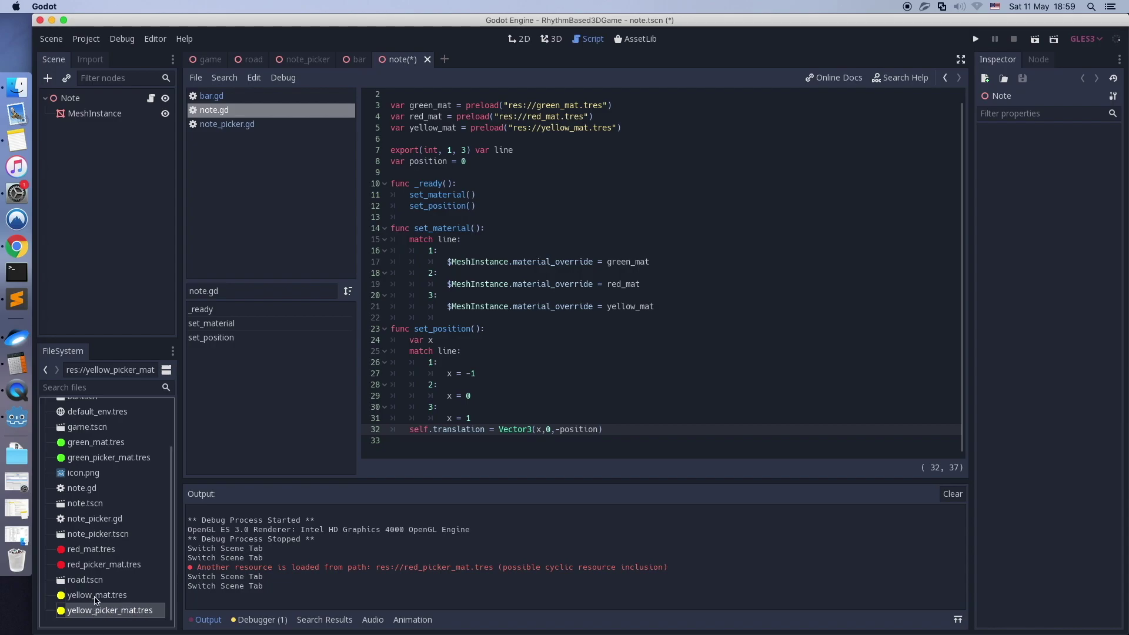
right_click(96, 600)
click(141, 515)
click(535, 328)
text(note_mat.tres)
key(Return)
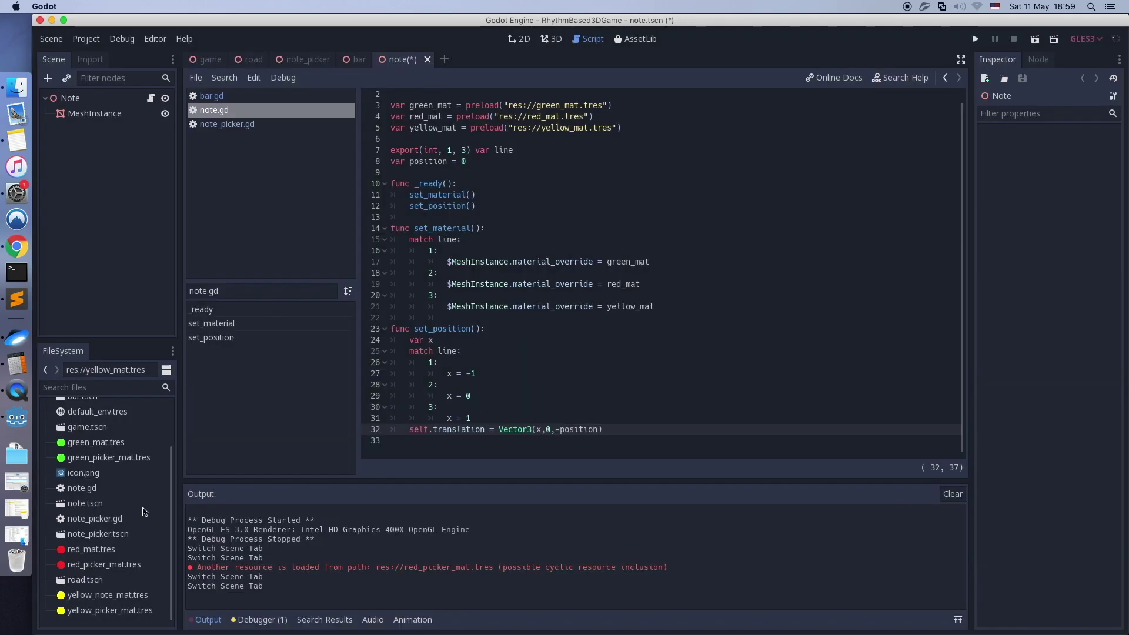
right_click(91, 549)
click(139, 464)
click(504, 330)
text(note_)
key(Return)
Step: Rename green_mat.tres to green_note_mat.tres
click(96, 447)
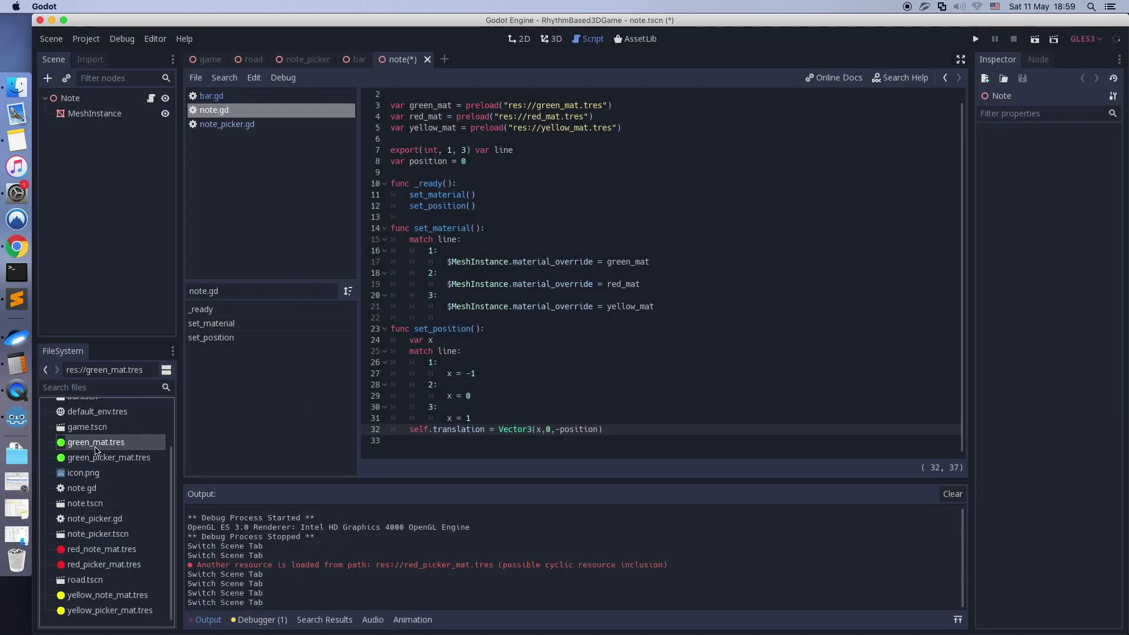
right_click(96, 450)
click(137, 515)
click(539, 331)
key(Return)
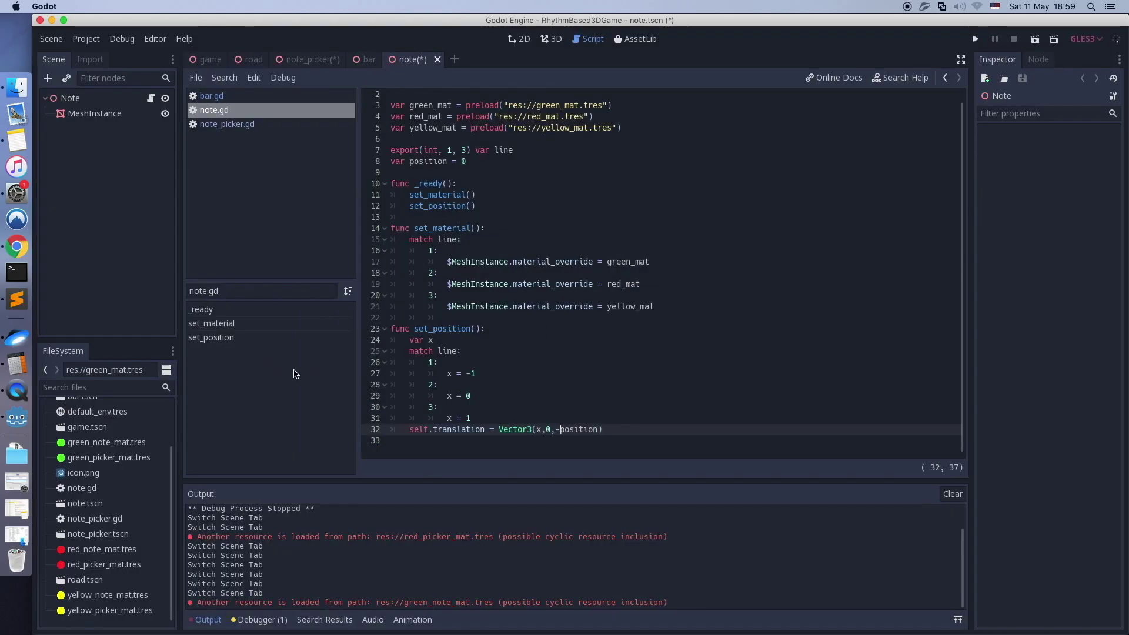
Step: Point note.gd's green, red and yellow preloads at the *_note_mat files and save
click(565, 106)
text(note_)
click(565, 116)
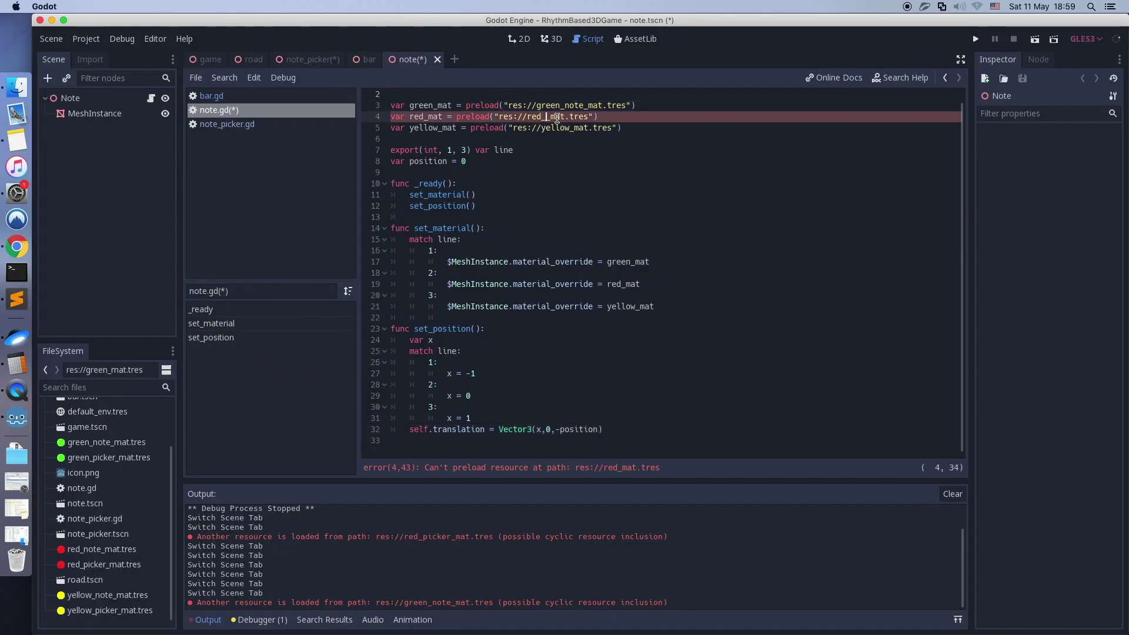
text(note_)
click(570, 128)
text(_note)
key(ctrl+s)
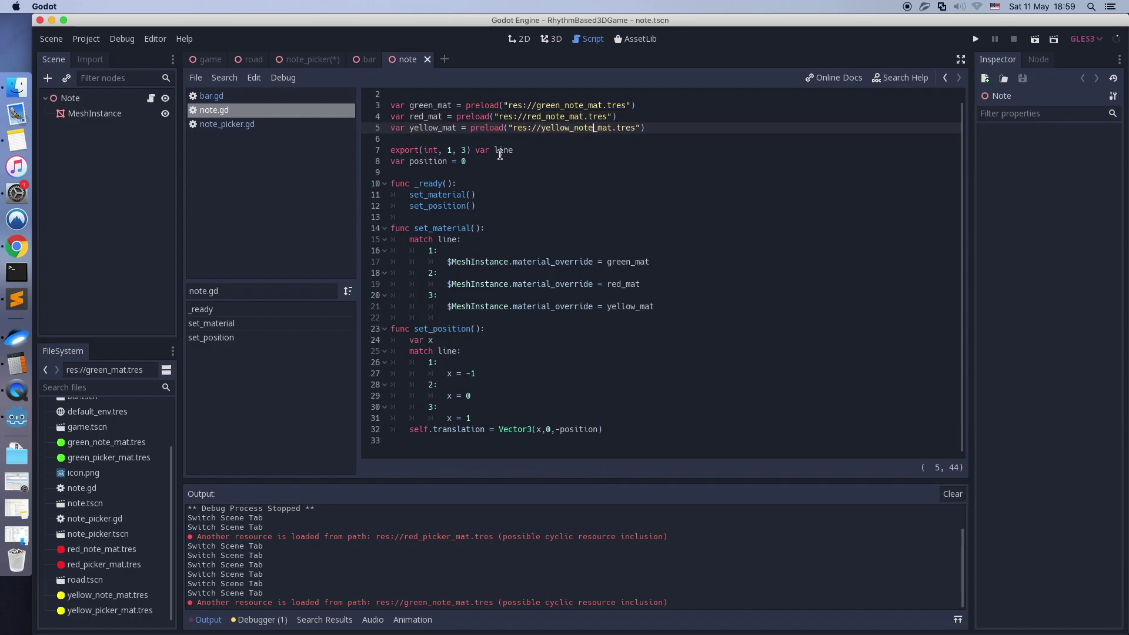
Step: Point note_picker.gd's three preloads at the *_picker_mat files and save
click(241, 126)
click(561, 116)
text(_picker)
click(542, 128)
text(_picker)
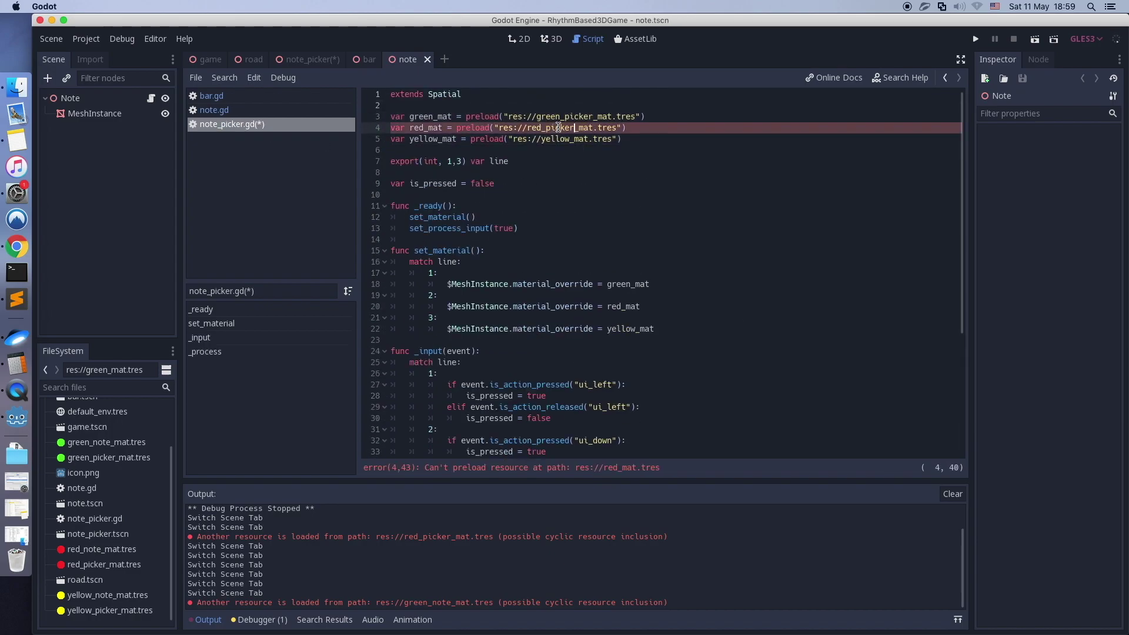
click(574, 139)
text(_picker)
key(ctrl+s)
click(120, 611)
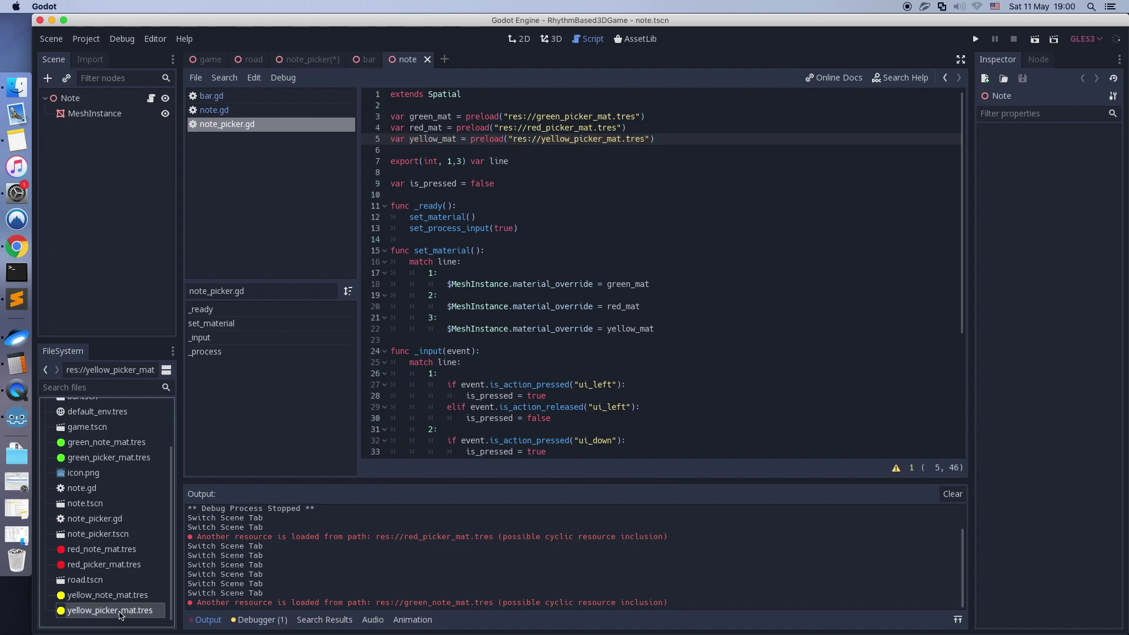
Step: Set the yellow picker material's emission energy to 0, disable emission, and save
click(1011, 311)
drag(1059, 369, 1024, 369)
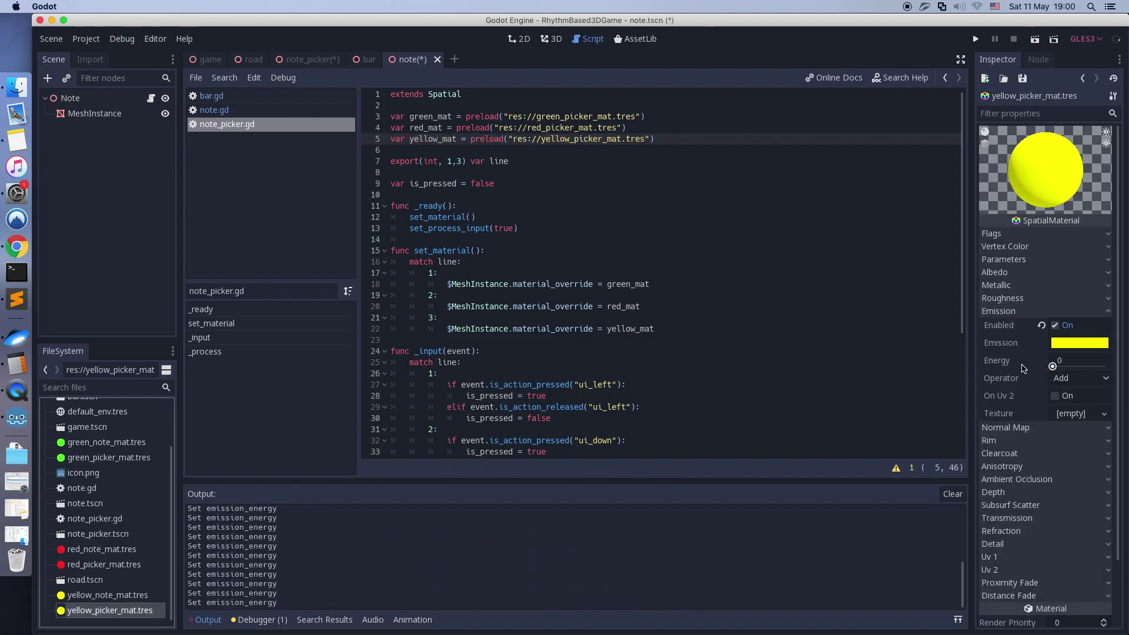
click(1056, 325)
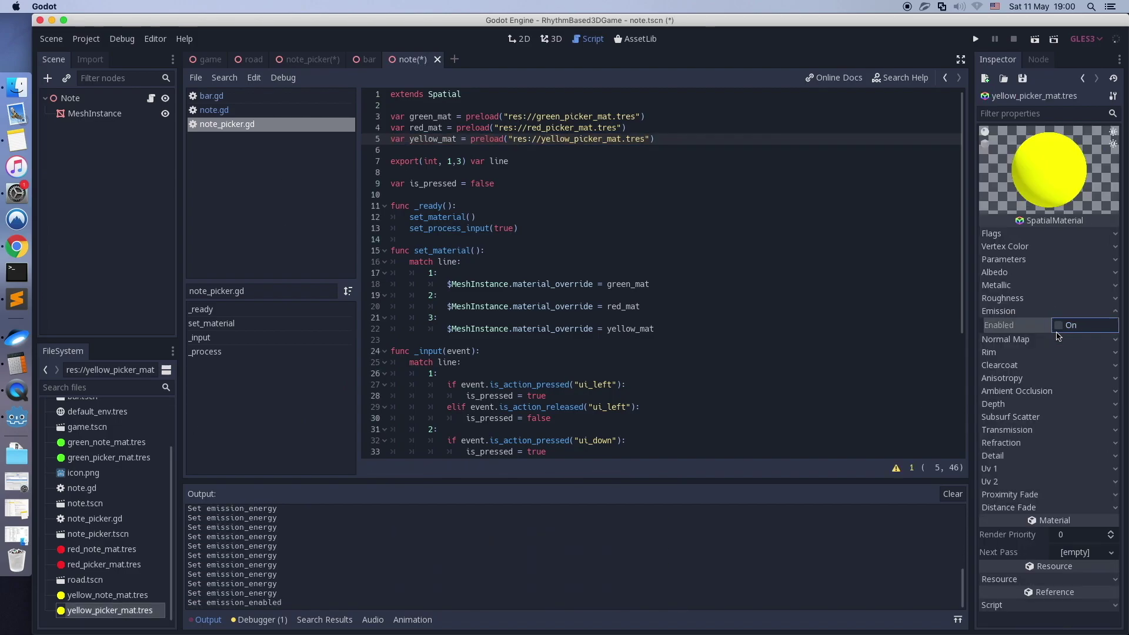
key(ctrl+s)
click(1058, 326)
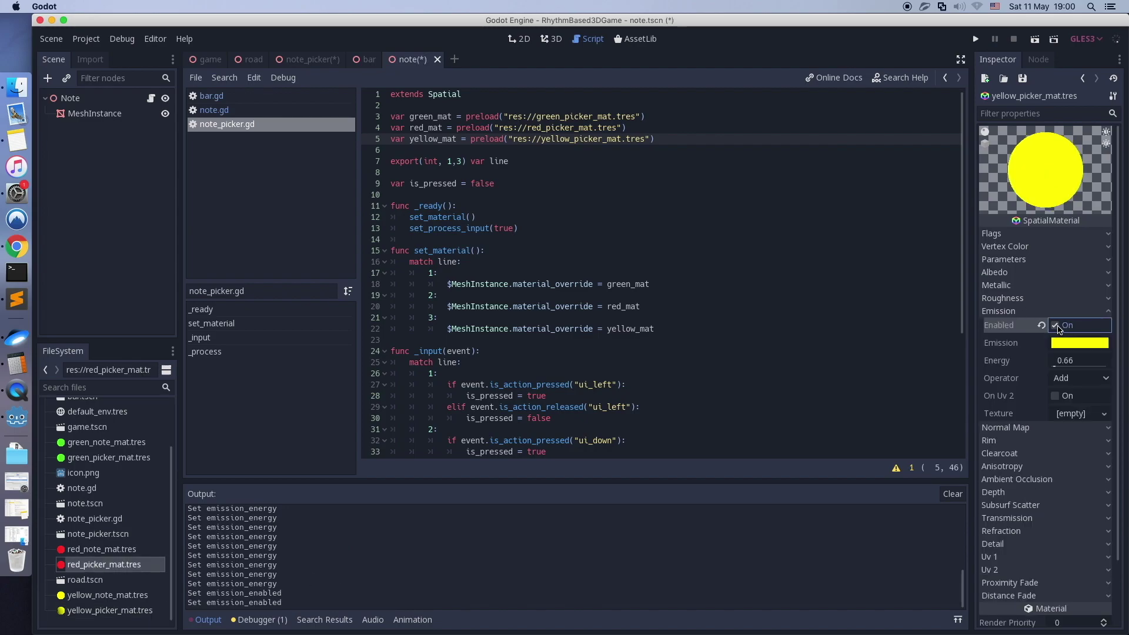
click(1058, 325)
key(ctrl+s)
Step: Disable emission on the red and green picker materials, save them, and run the game
click(104, 564)
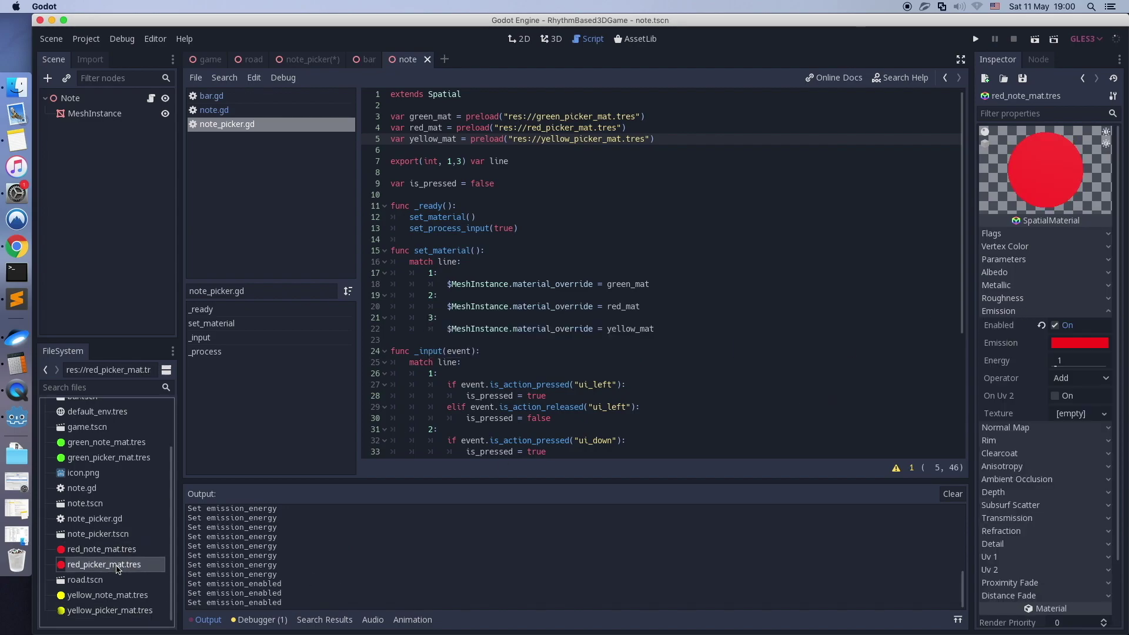
click(1059, 326)
key(ctrl+s)
click(108, 457)
click(1058, 326)
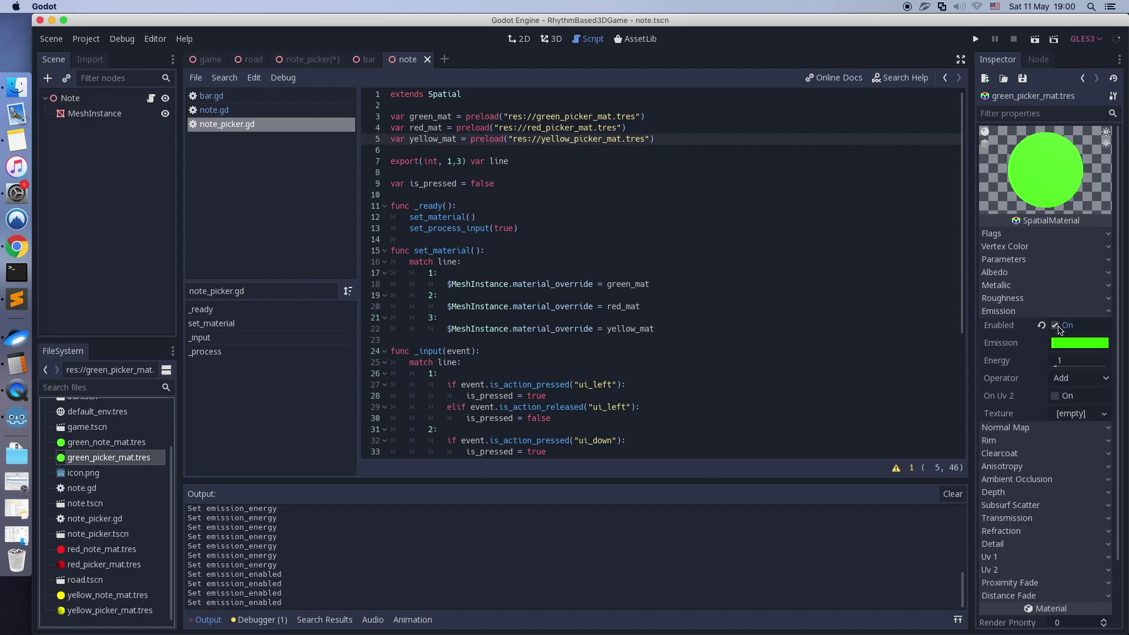
click(1059, 325)
key(ctrl+s)
click(518, 351)
key(super+b)
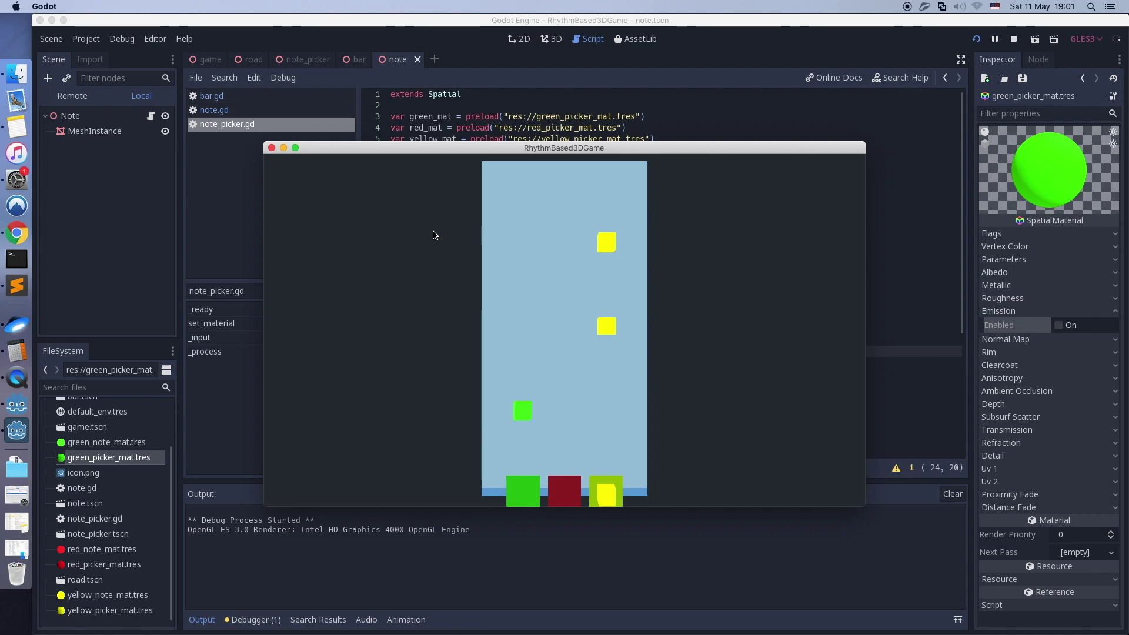
Step: Close the running game and switch the editor to the game scene
click(272, 148)
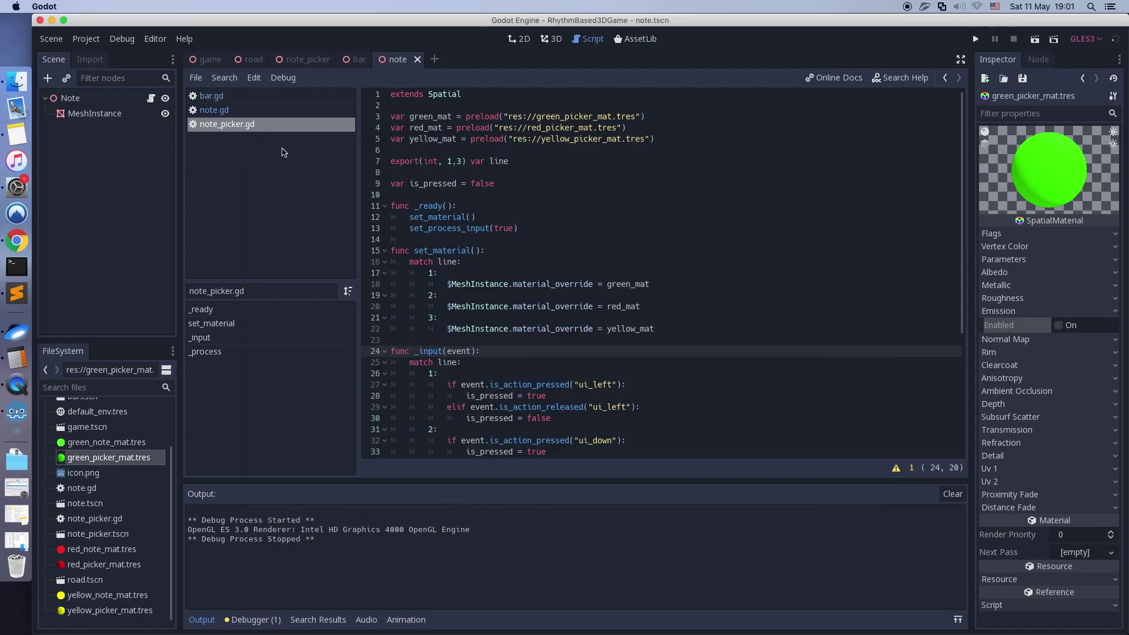
click(206, 59)
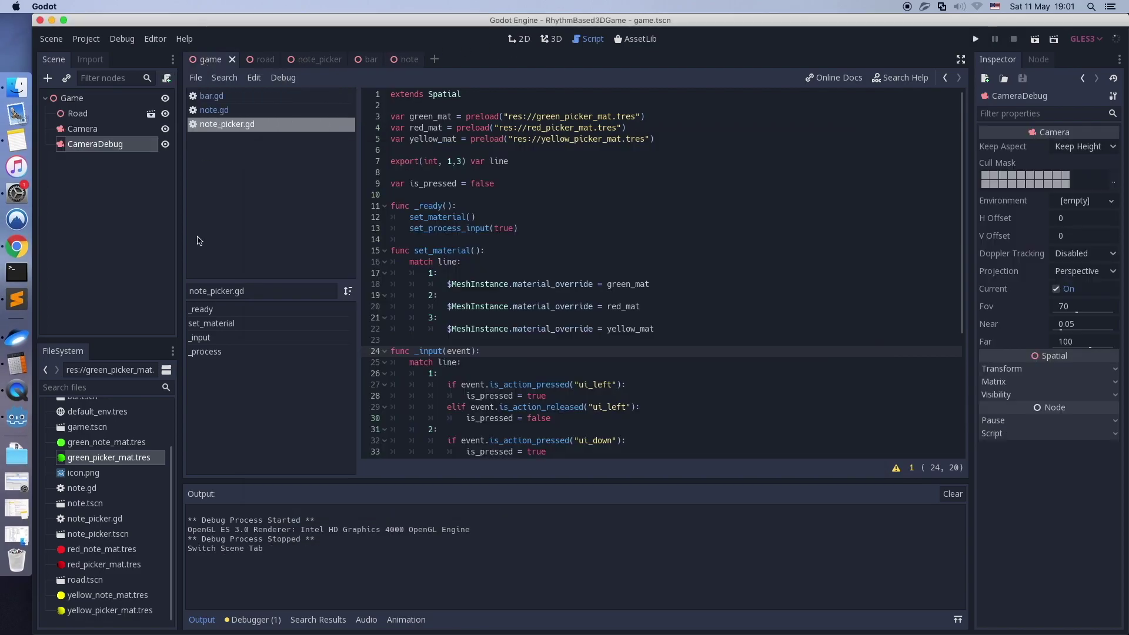
Step: Make Camera the current camera instead of CameraDebug, then run the scene
click(112, 130)
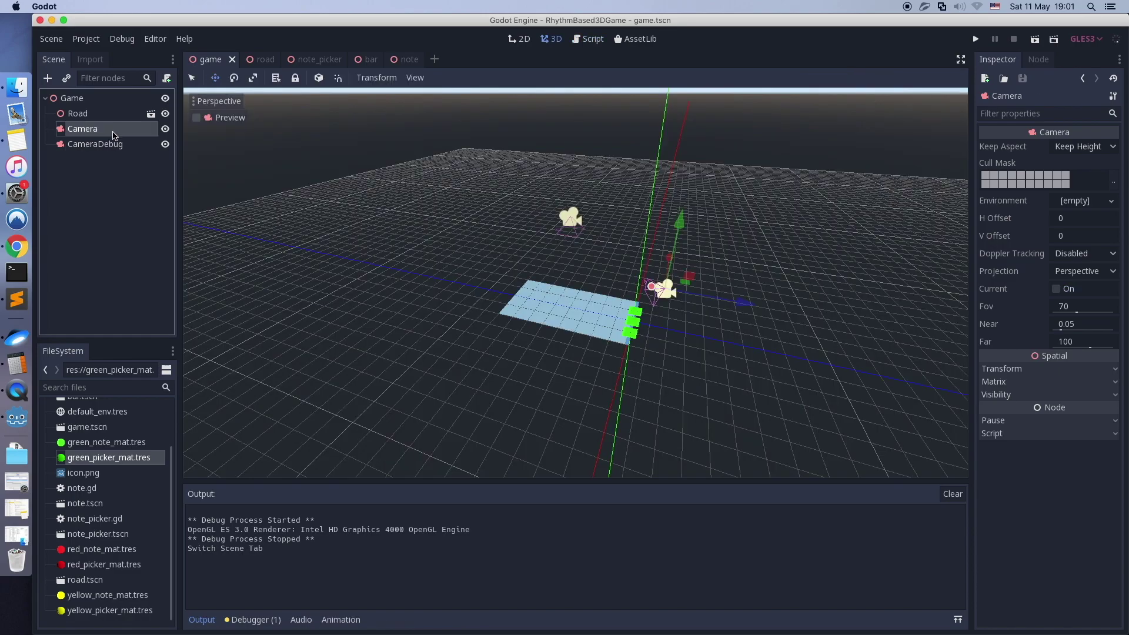
click(1056, 288)
click(120, 144)
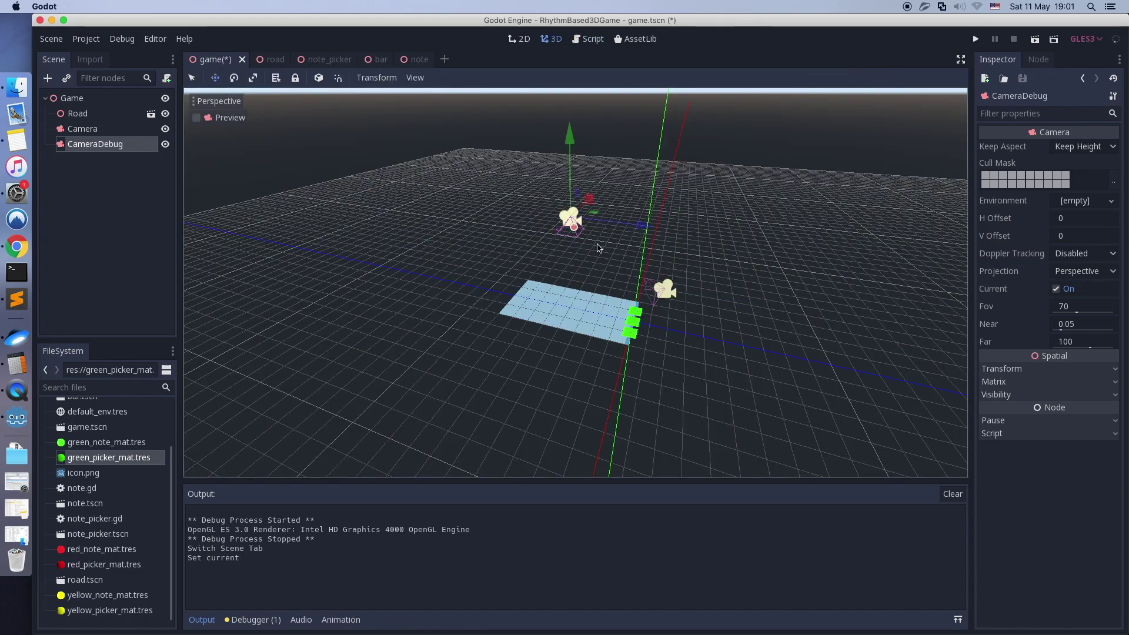
click(1056, 289)
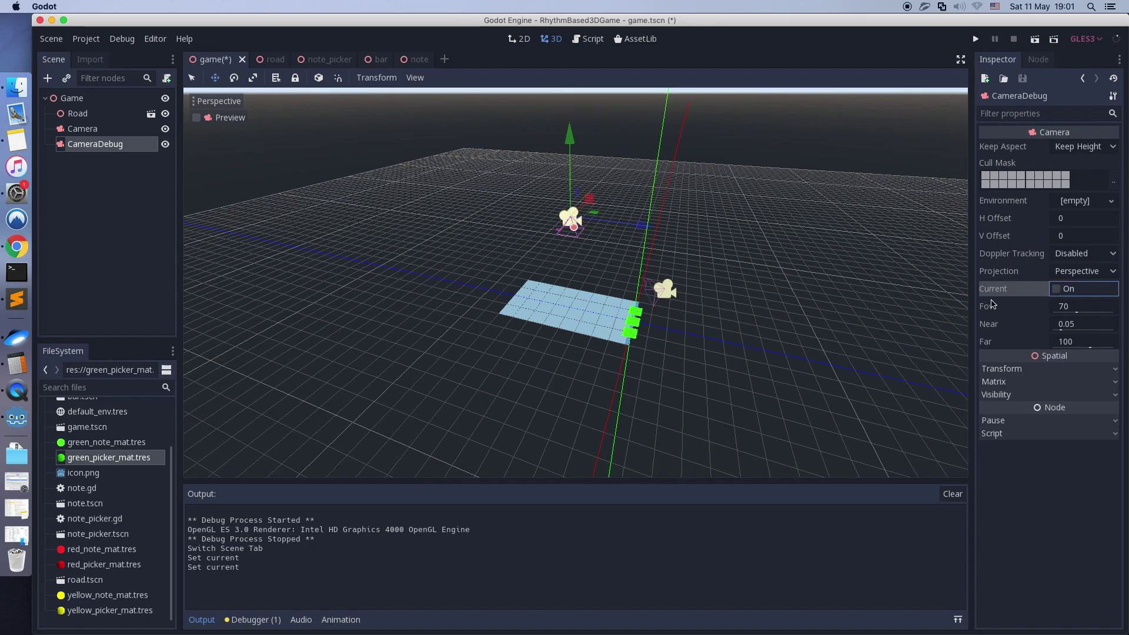
key(super+b)
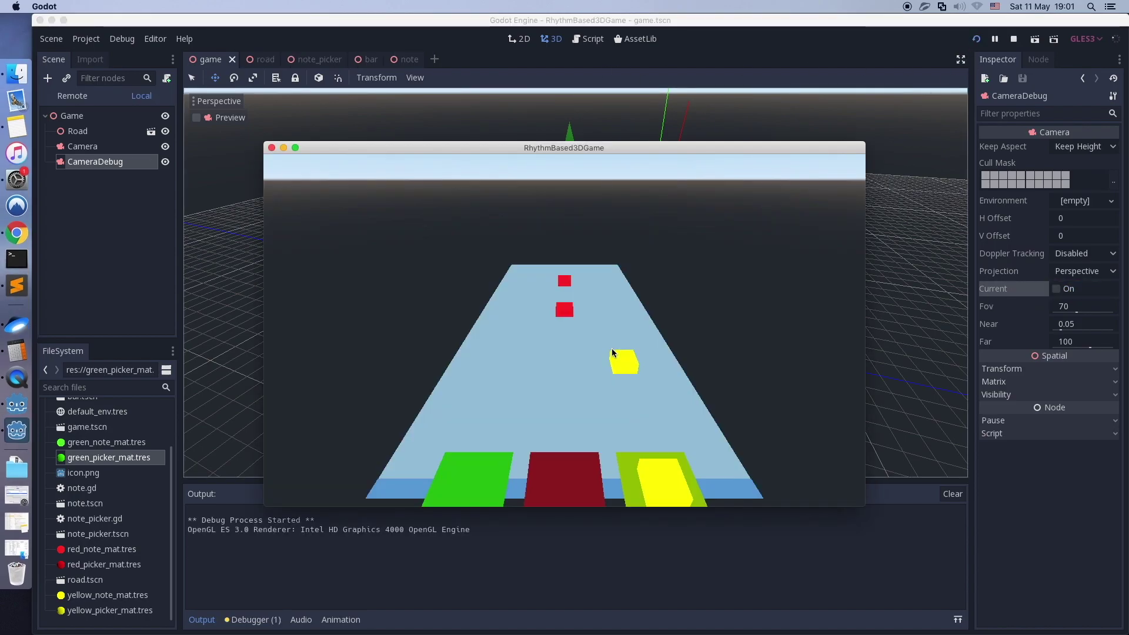
Step: Press the A, S and D lane keys repeatedly to check each picker lights up
key(d)
key(a)
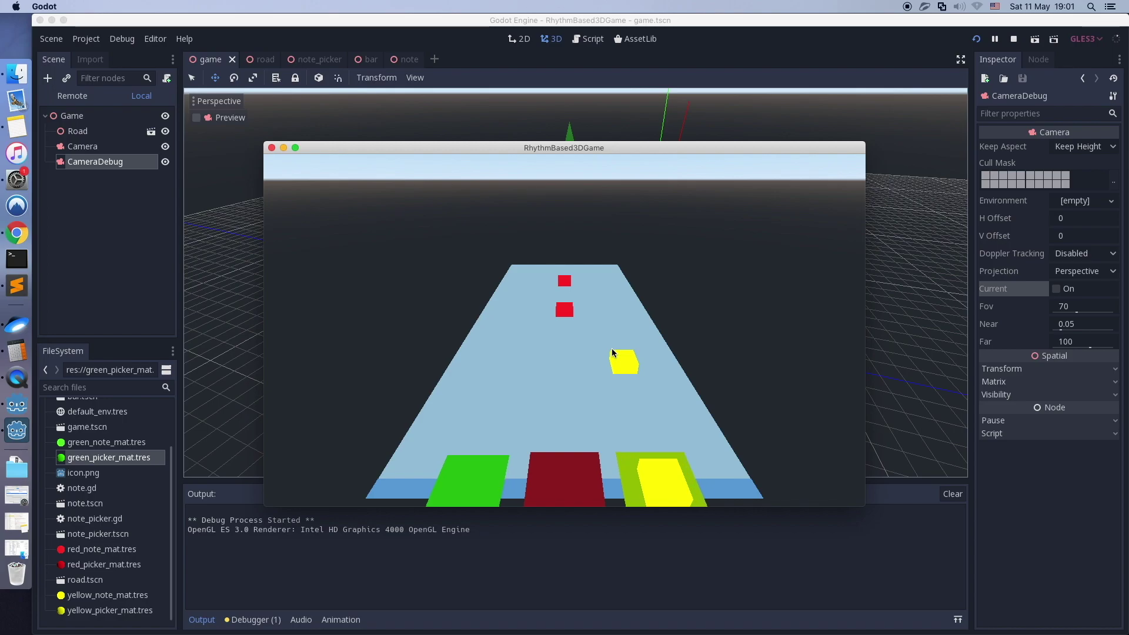
key(s)
key(d)
key(a)
key(s)
key(d)
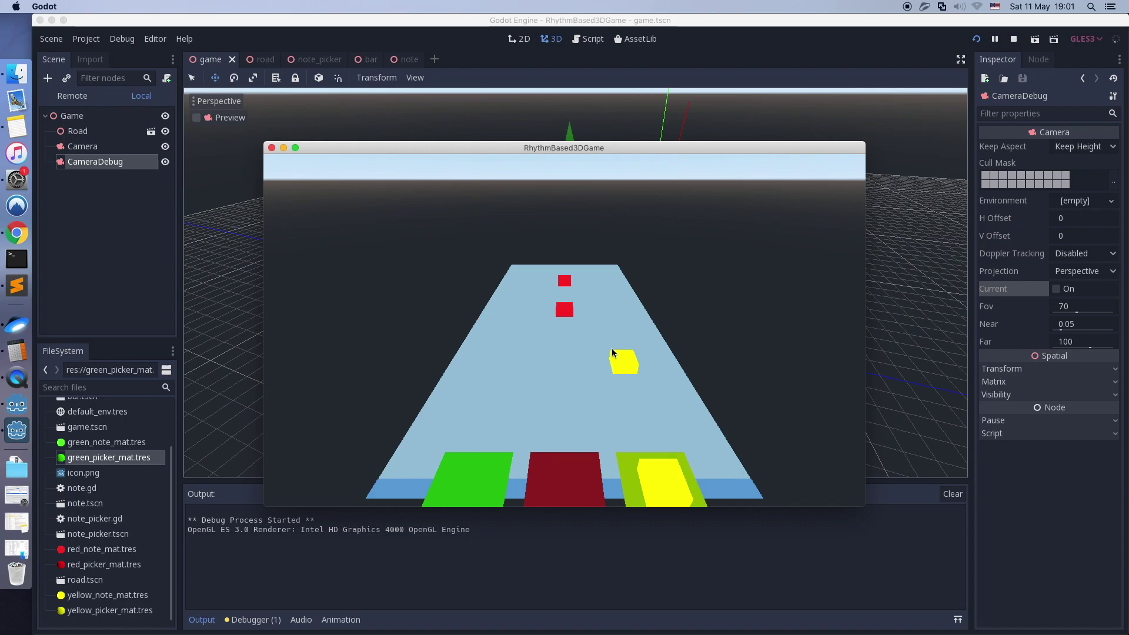
key(s)
key(d)
key(a)
key(s)
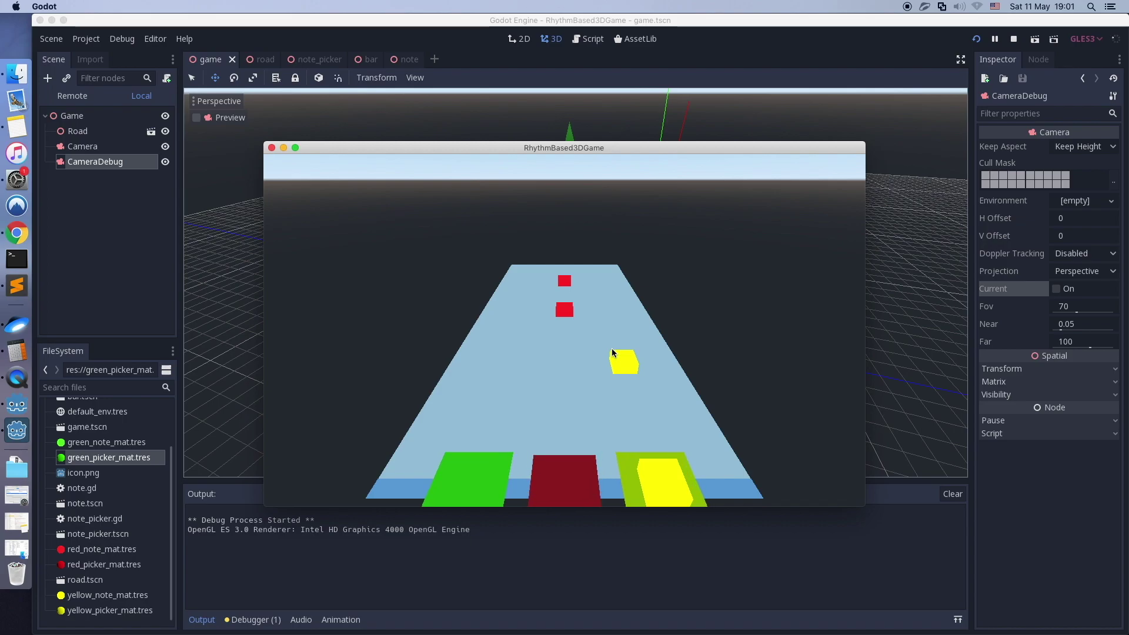
key(s)
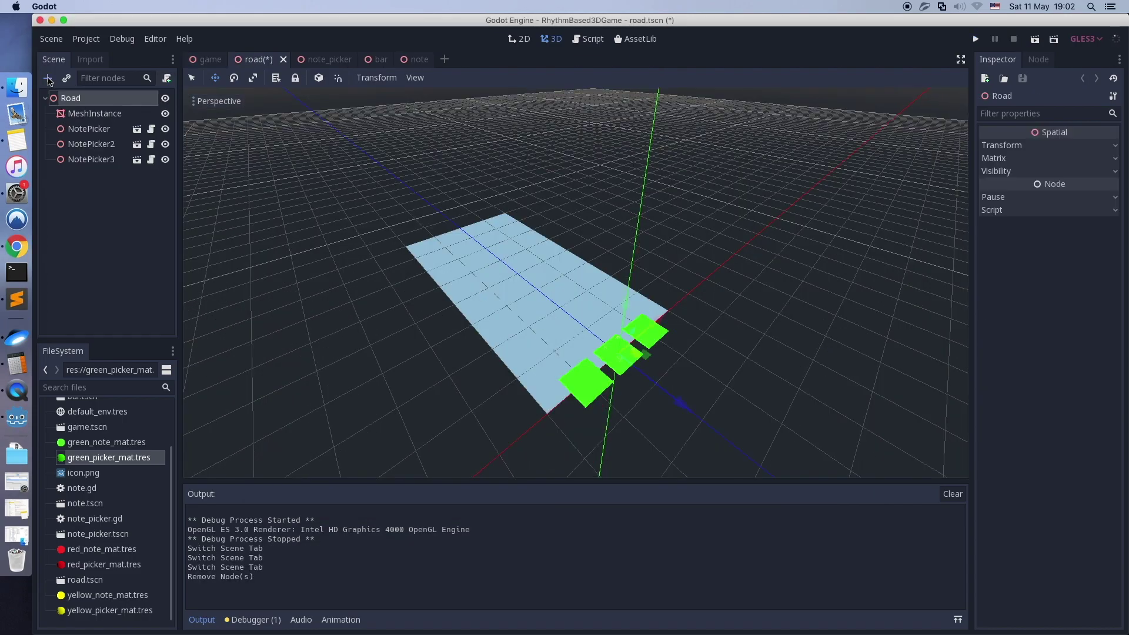
Step: Add a Spatial child to the road scene and name it BarsNode
click(47, 78)
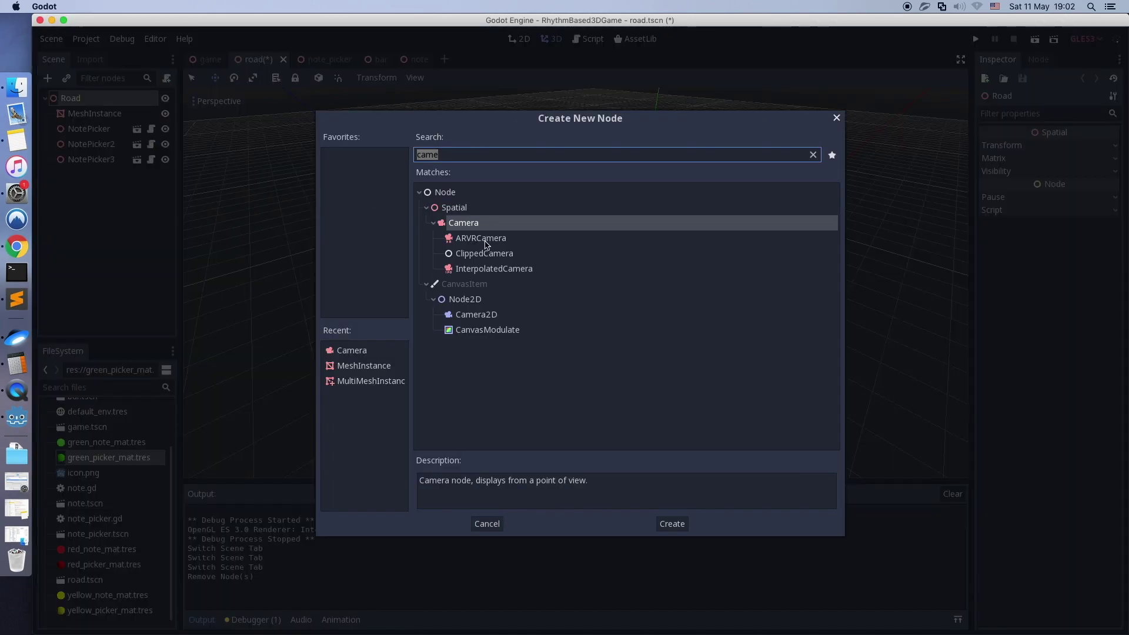
double_click(462, 207)
double_click(95, 174)
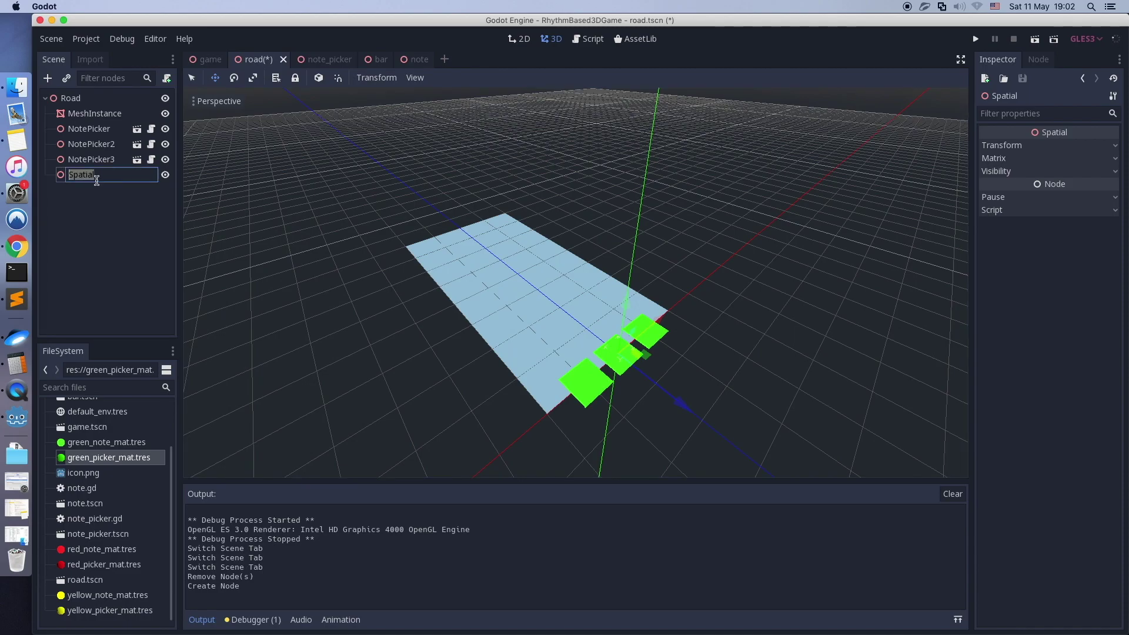
text(BarsNode)
key(Return)
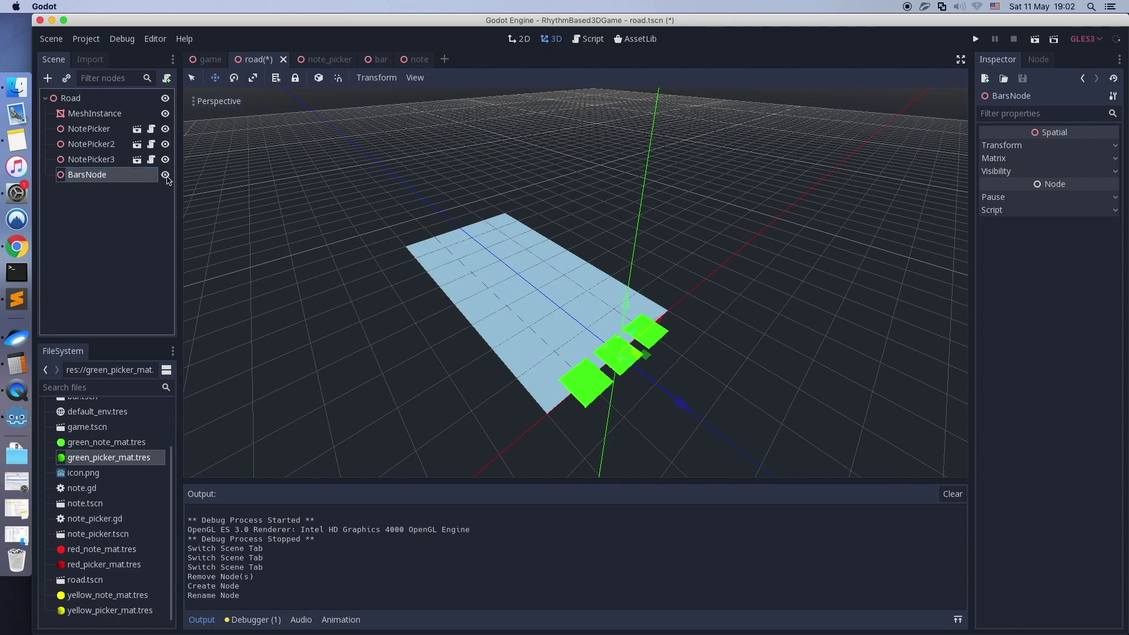
click(116, 100)
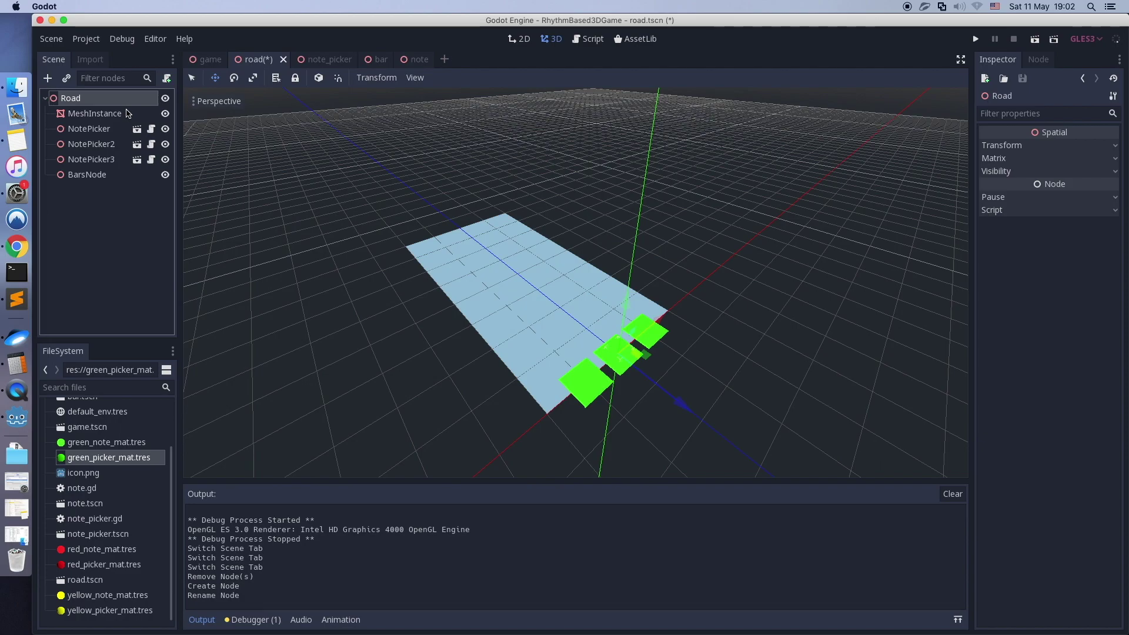
Step: Attach a new res://road.gd script to Road and delete its template comments
click(166, 77)
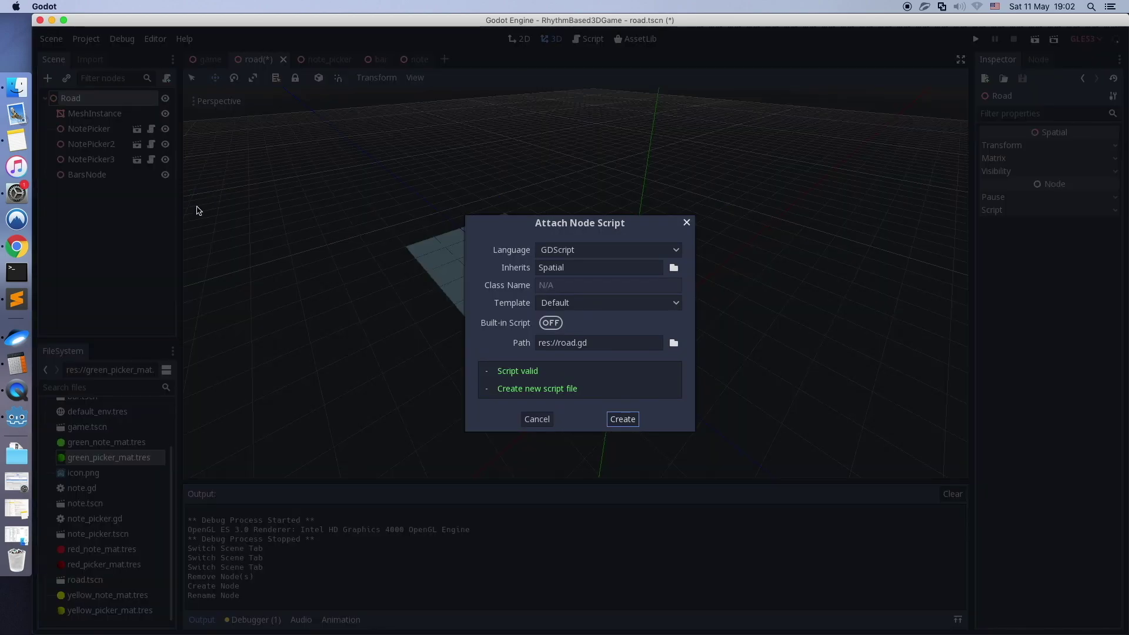
click(622, 420)
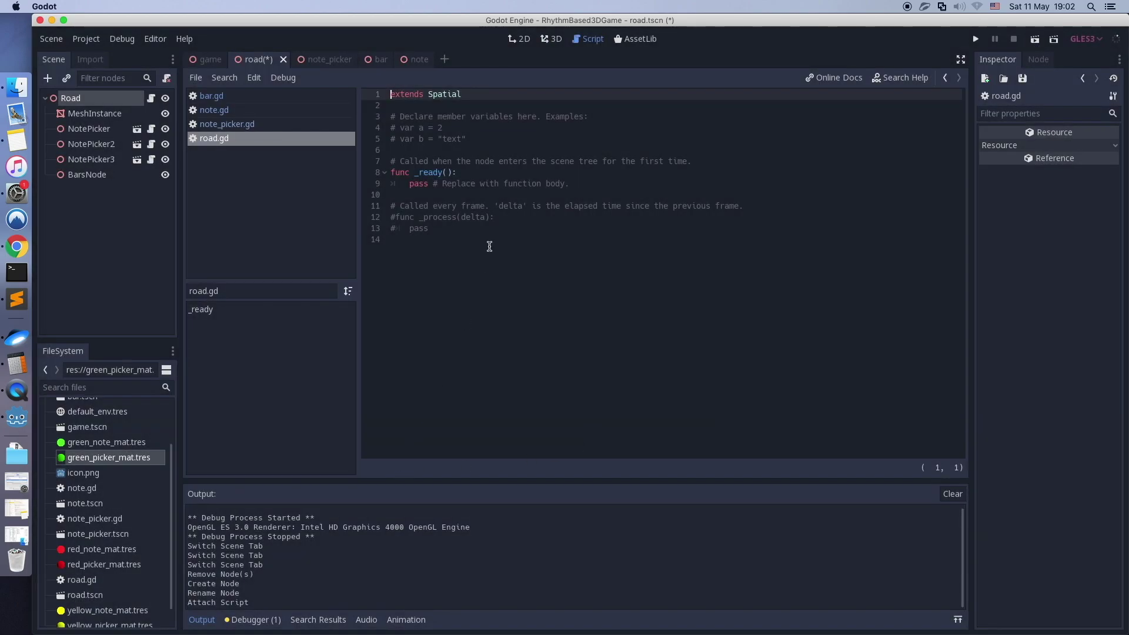
drag(694, 161, 385, 119)
key(BackSpace)
Step: Write 'onready var bars_node = $BarsNode' on line 3, fixing typos along the way
text(onready bars_node = $Ba)
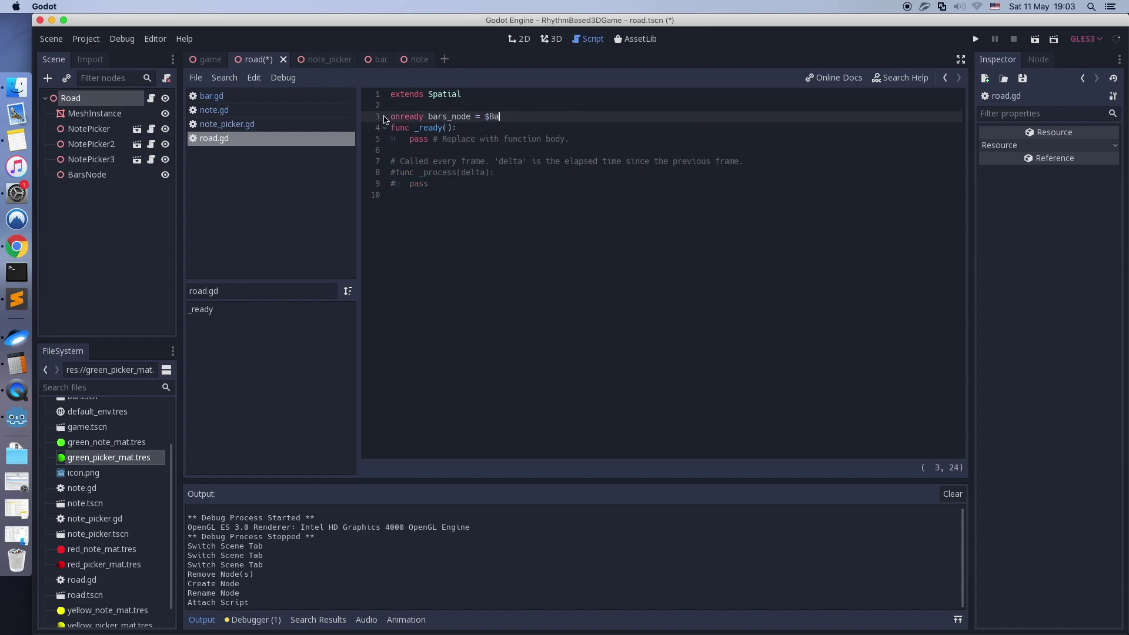
text(rs)
key(Return)
click(429, 117)
text(vr)
double_click(499, 115)
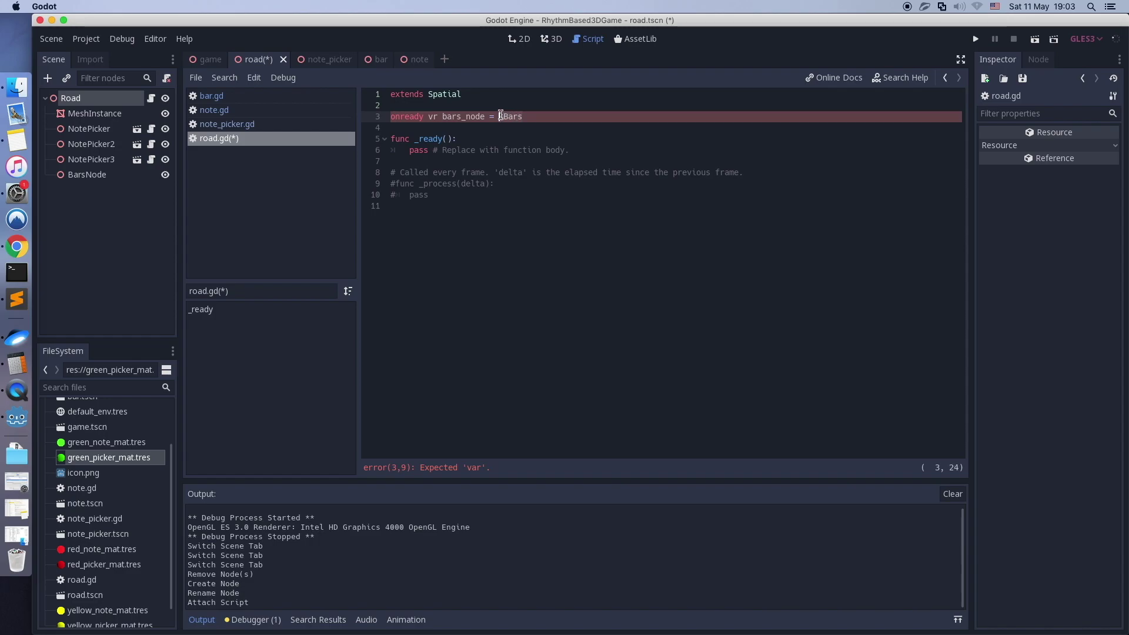
text($BarsNod)
click(436, 116)
text(a)
key(End)
text(e)
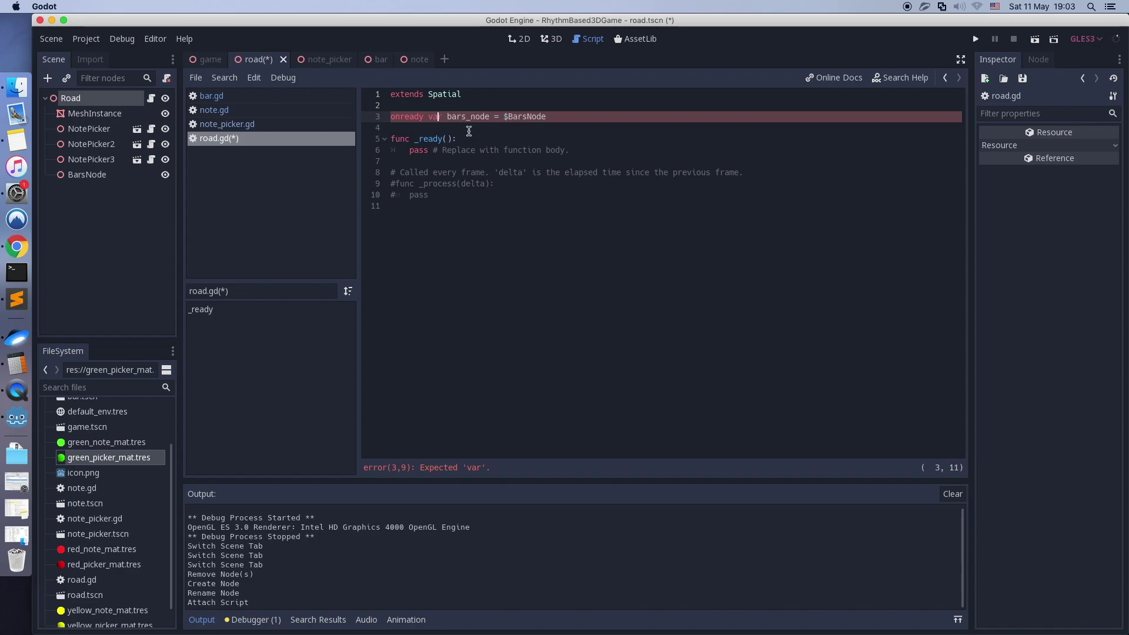